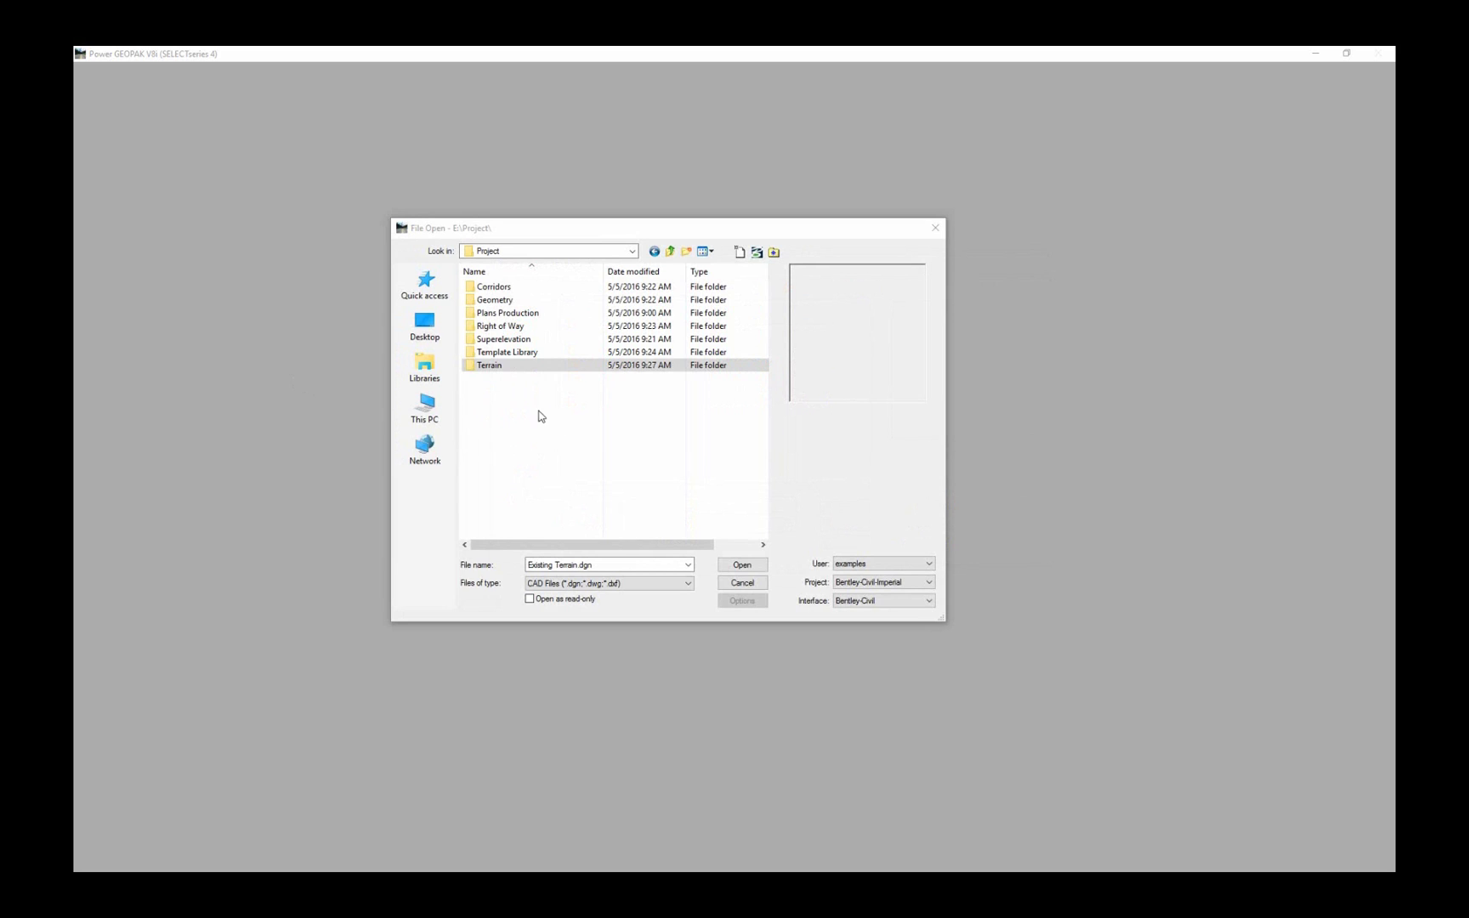
- Open Existing Terrain.dgn from the project's Terrain folder
double_click(488, 368)
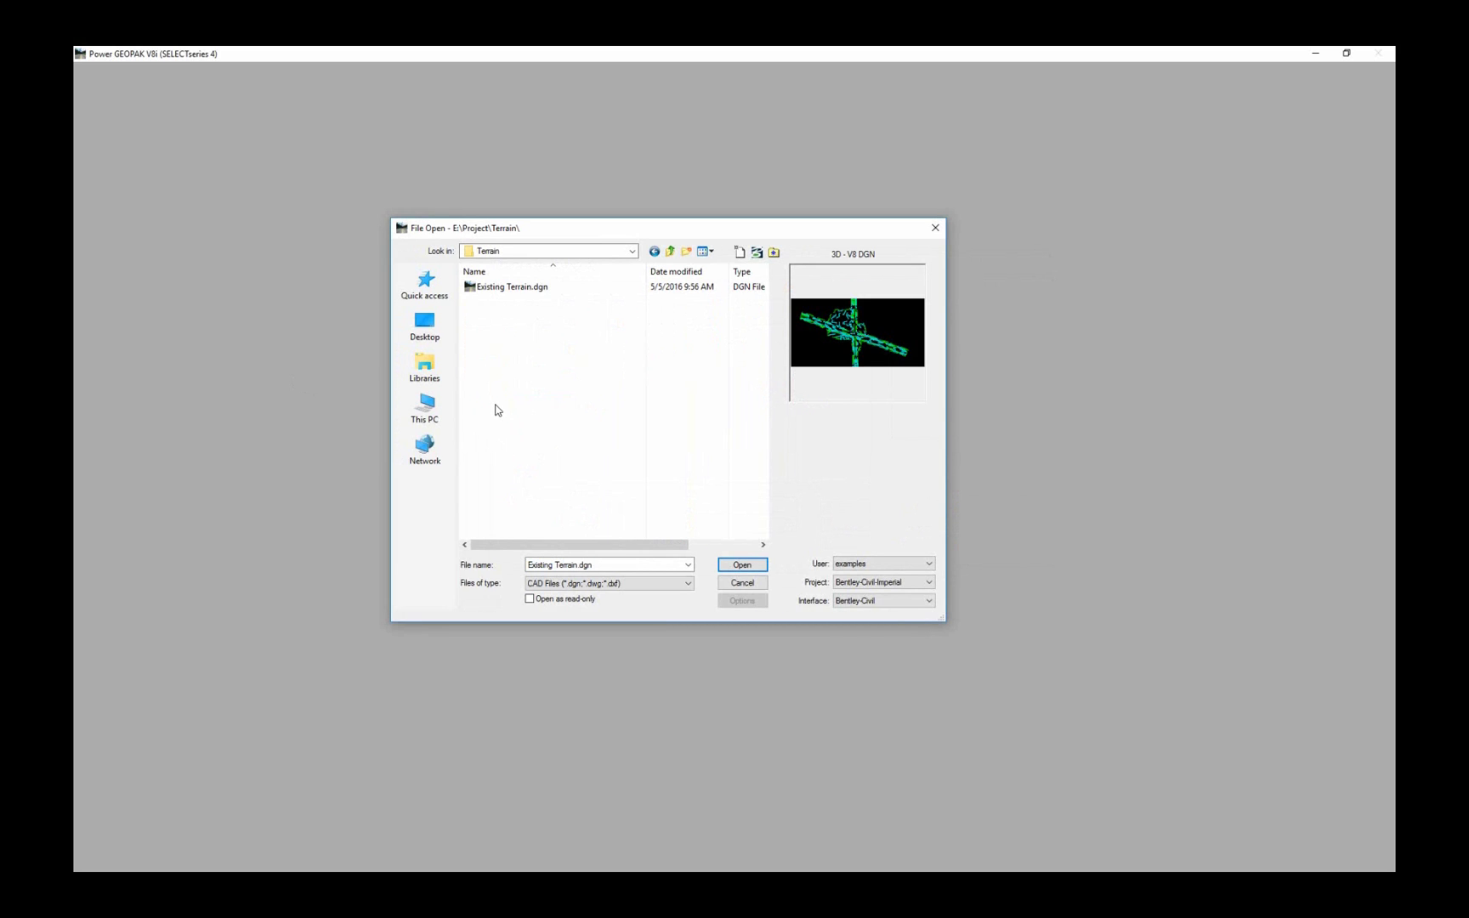
click(501, 289)
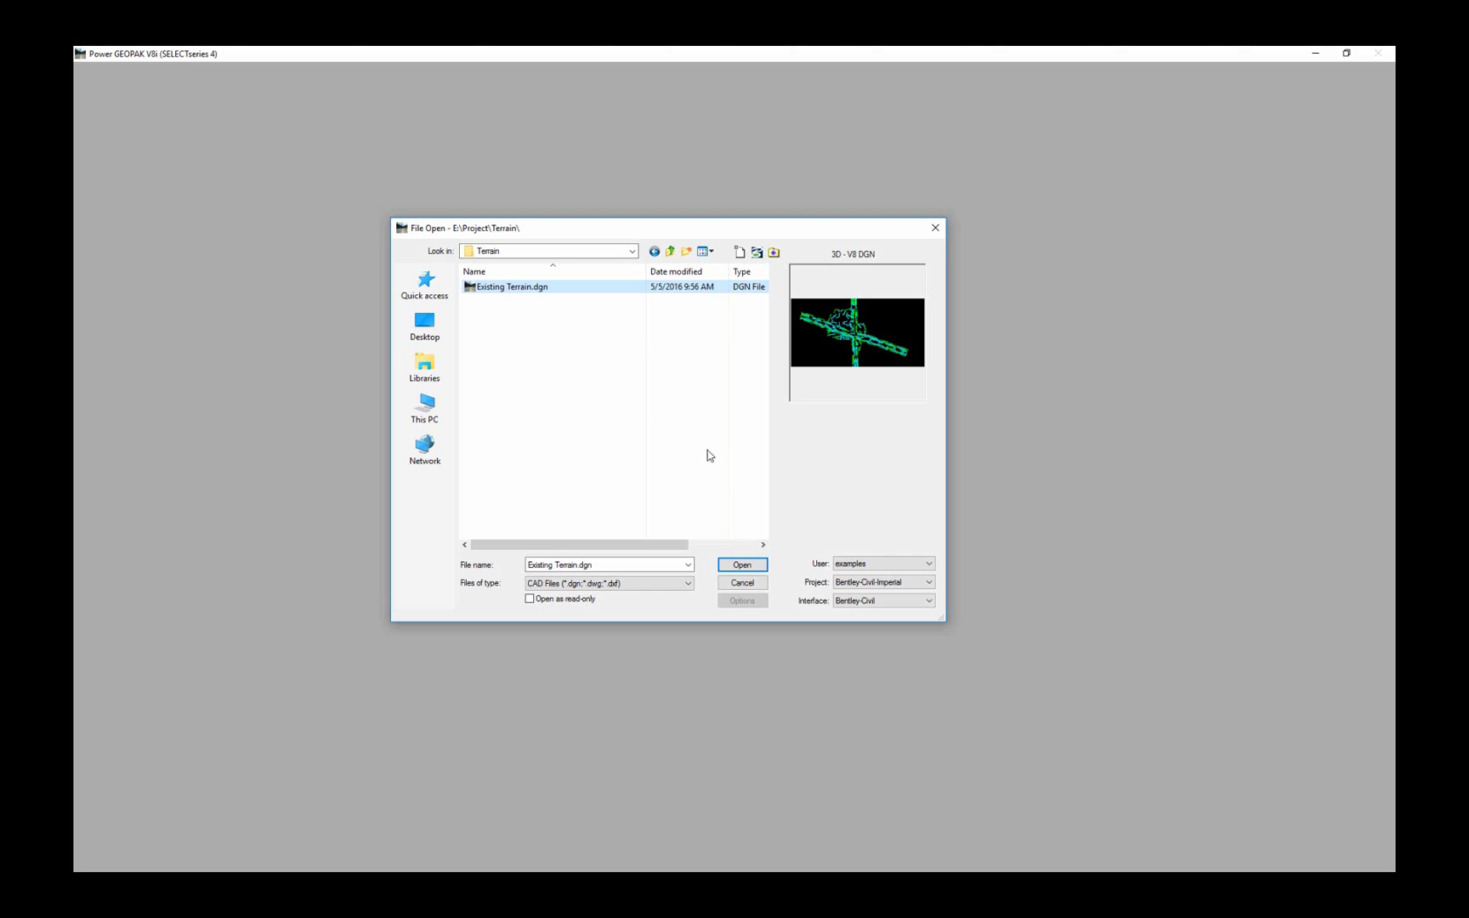
click(739, 565)
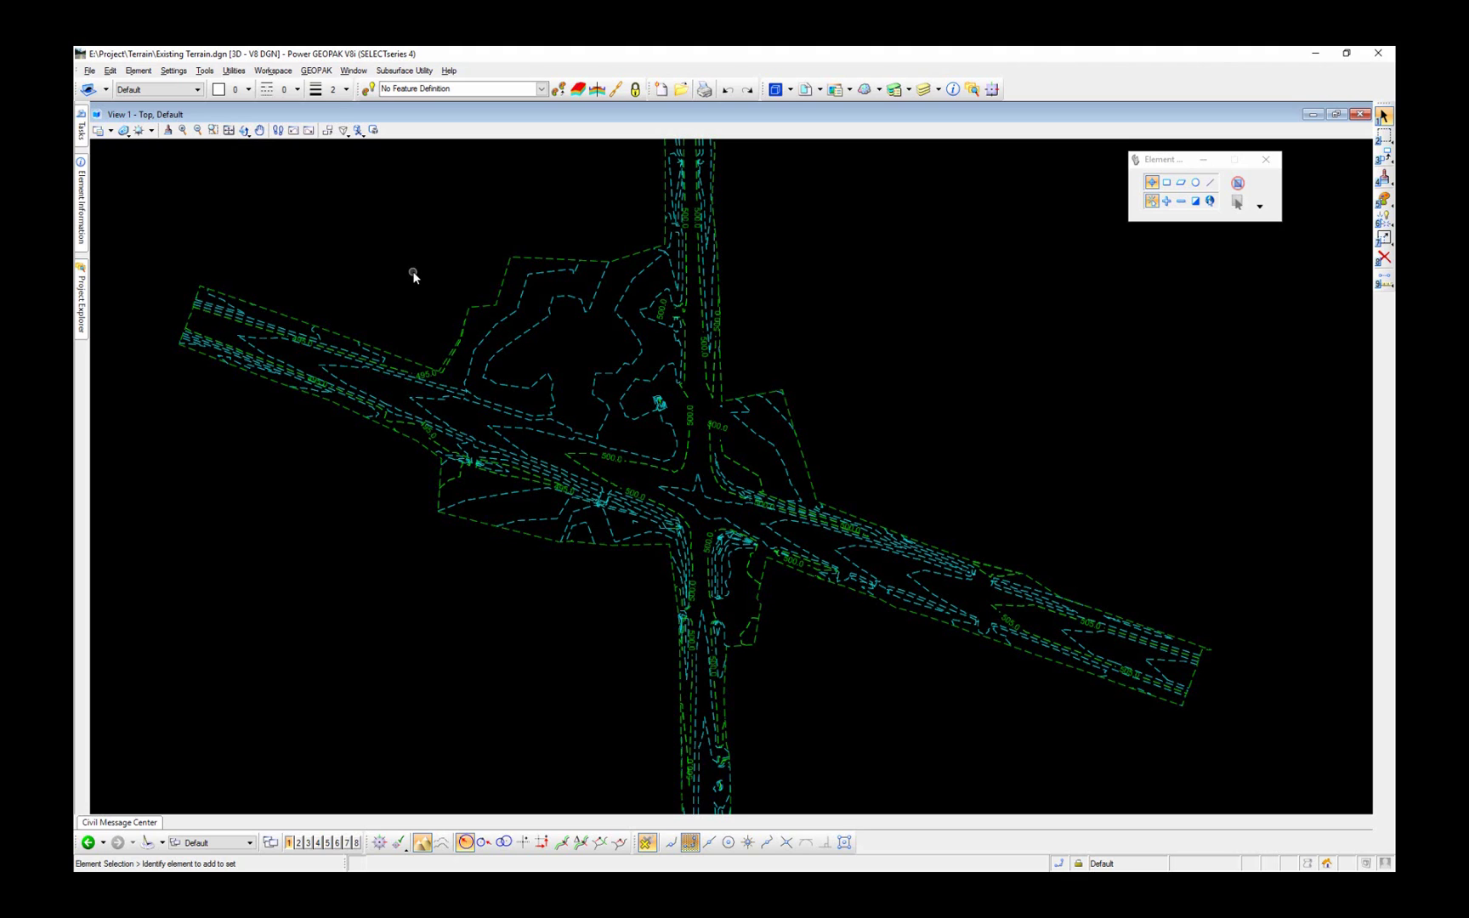
- Set the existing_ground terrain model's feature definition to Existing_Boundary and save the file's settings
click(788, 406)
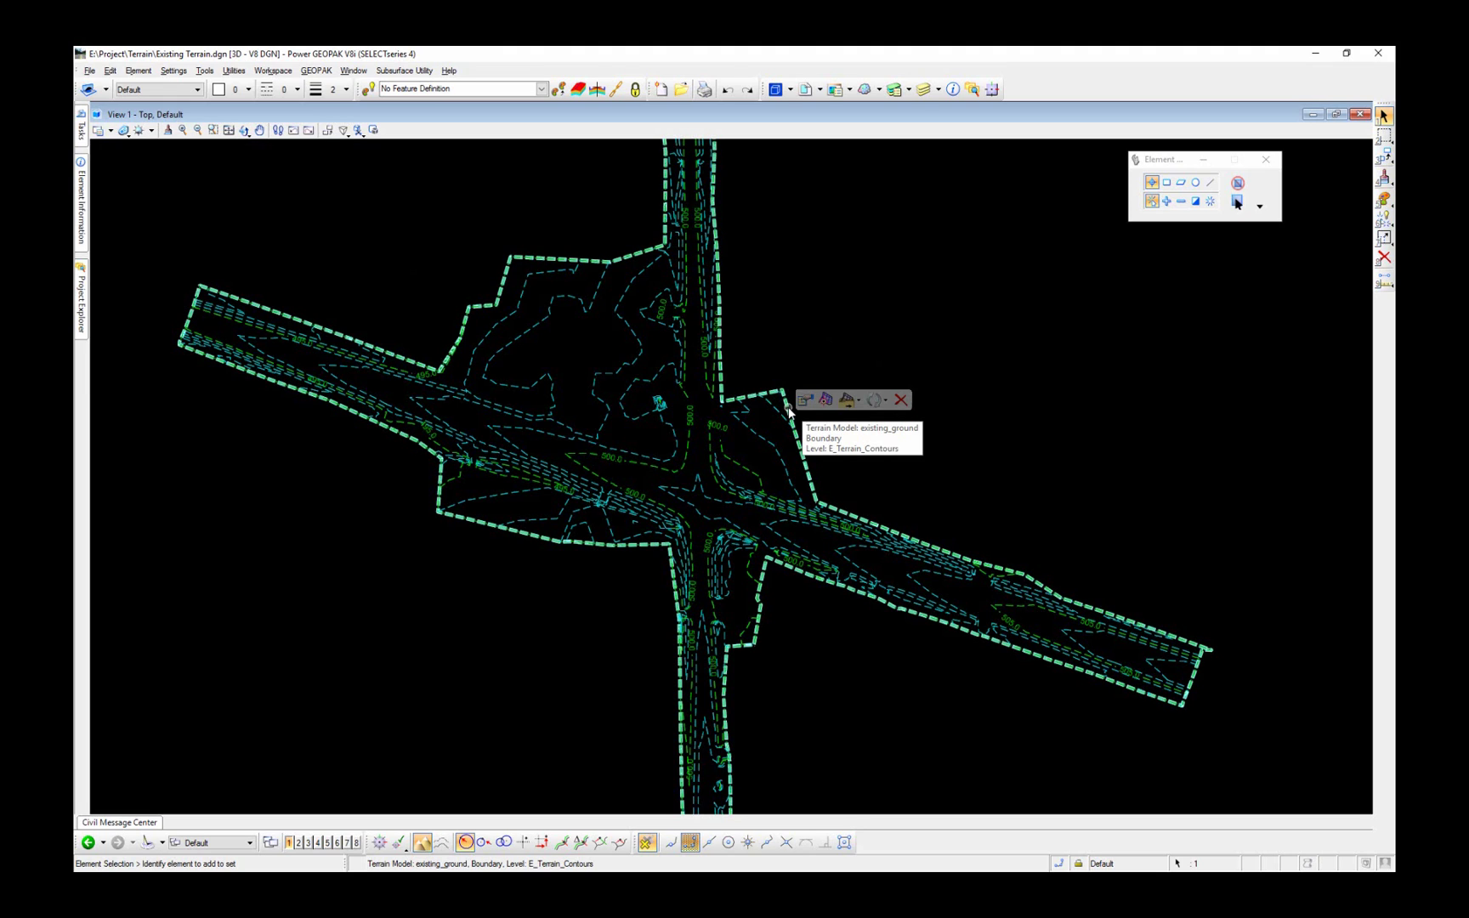
click(805, 399)
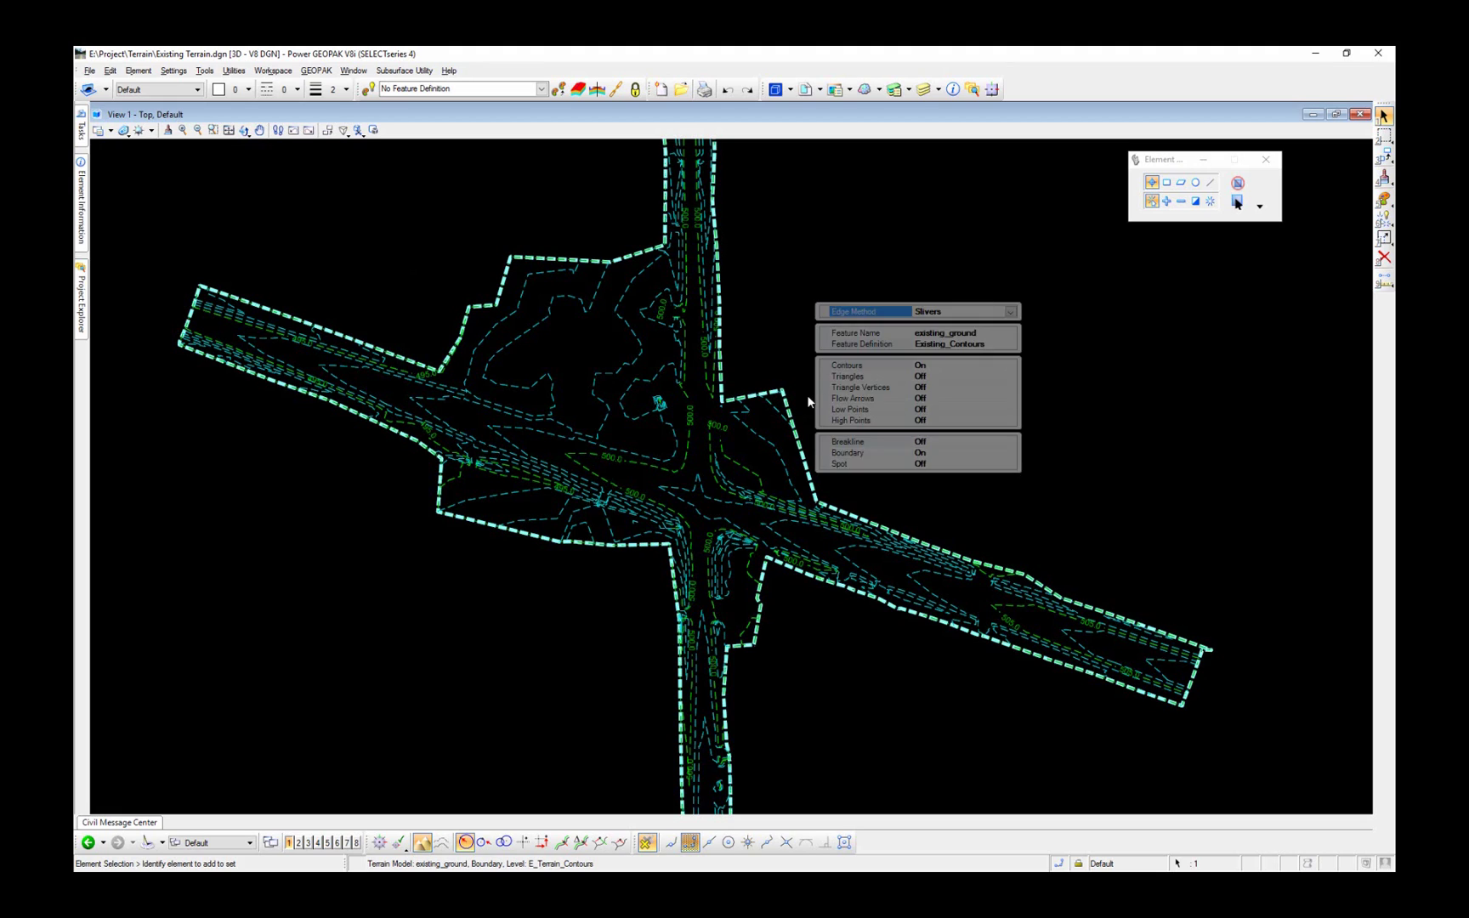
click(1008, 345)
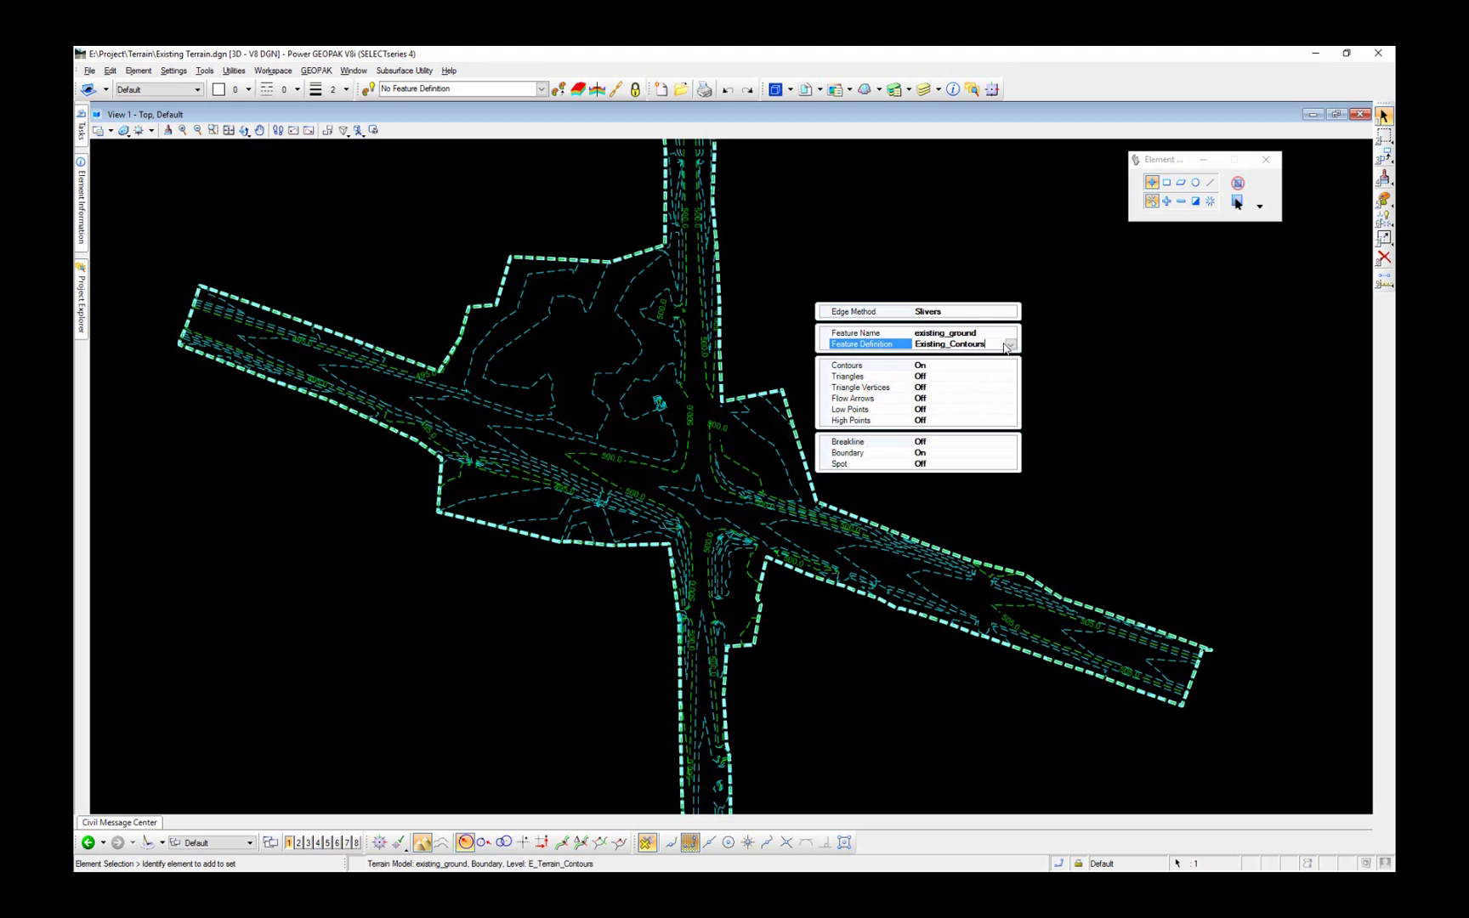
click(1011, 345)
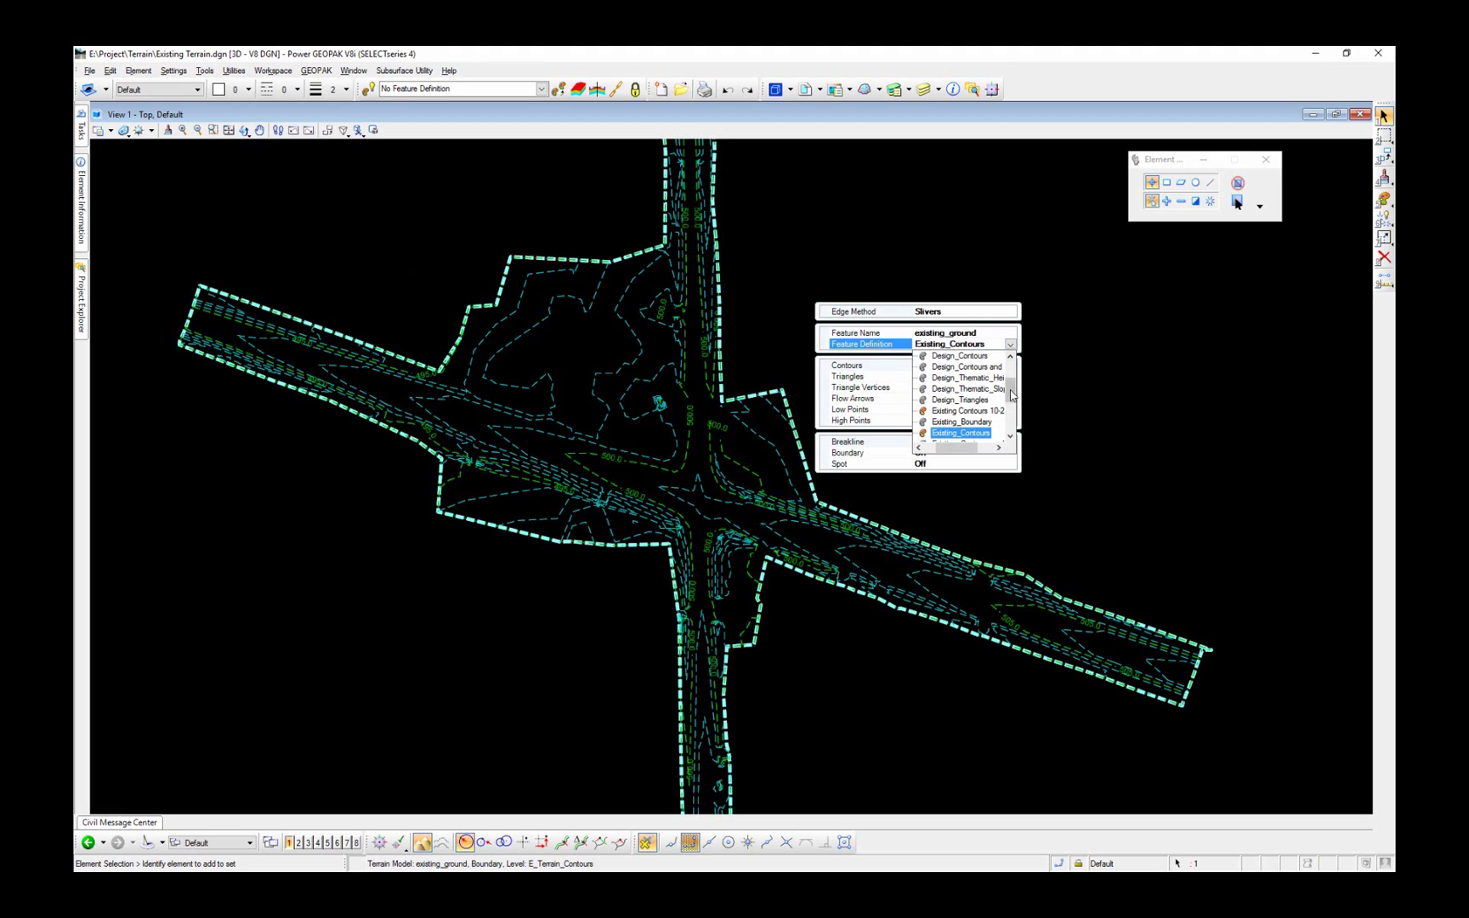
drag(1010, 403, 1010, 413)
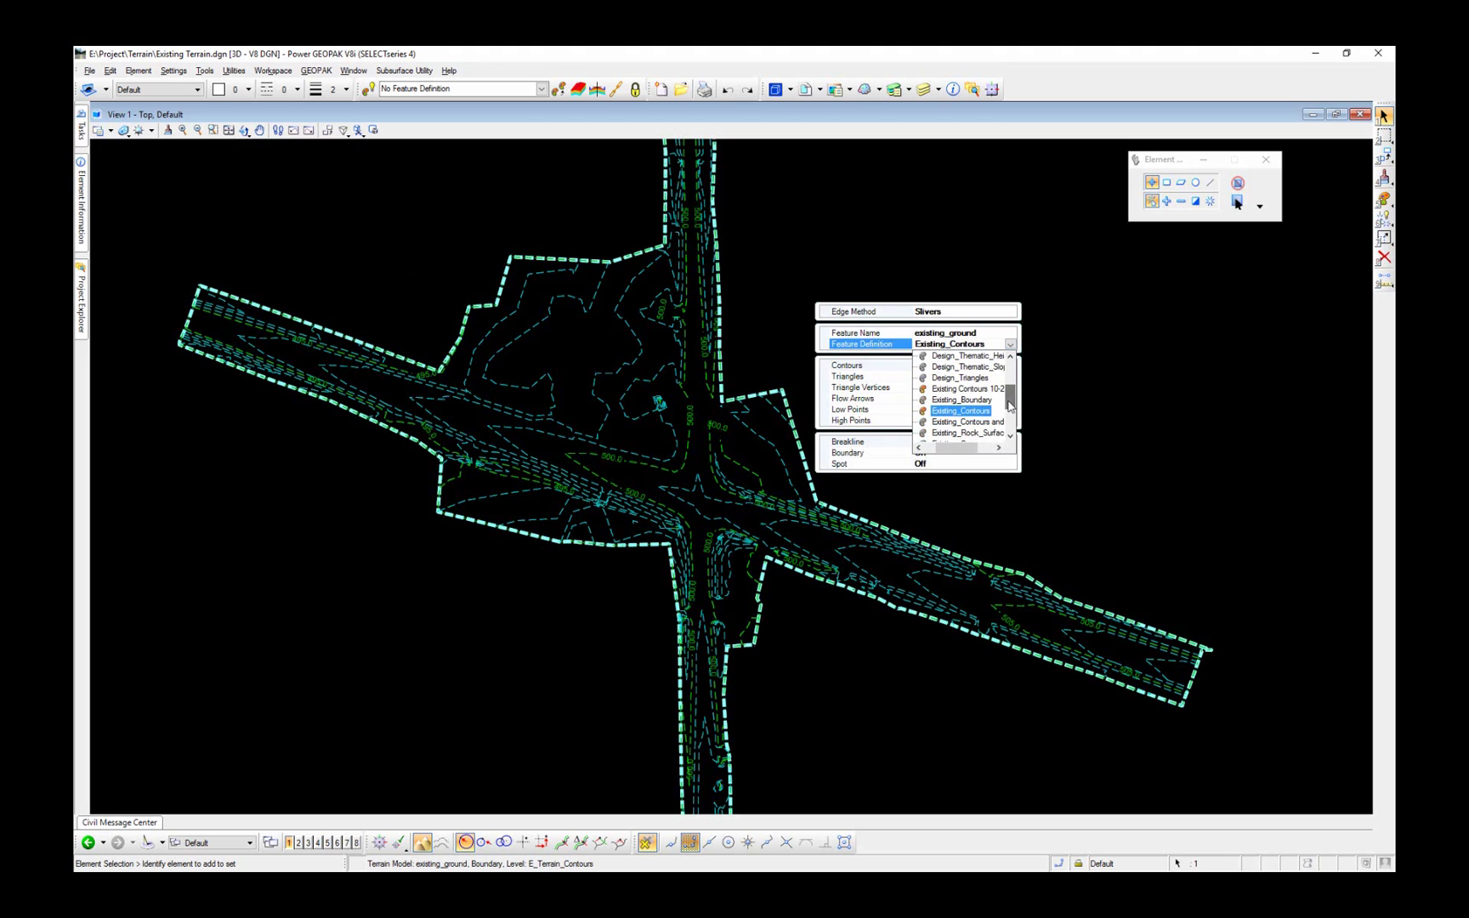
click(978, 400)
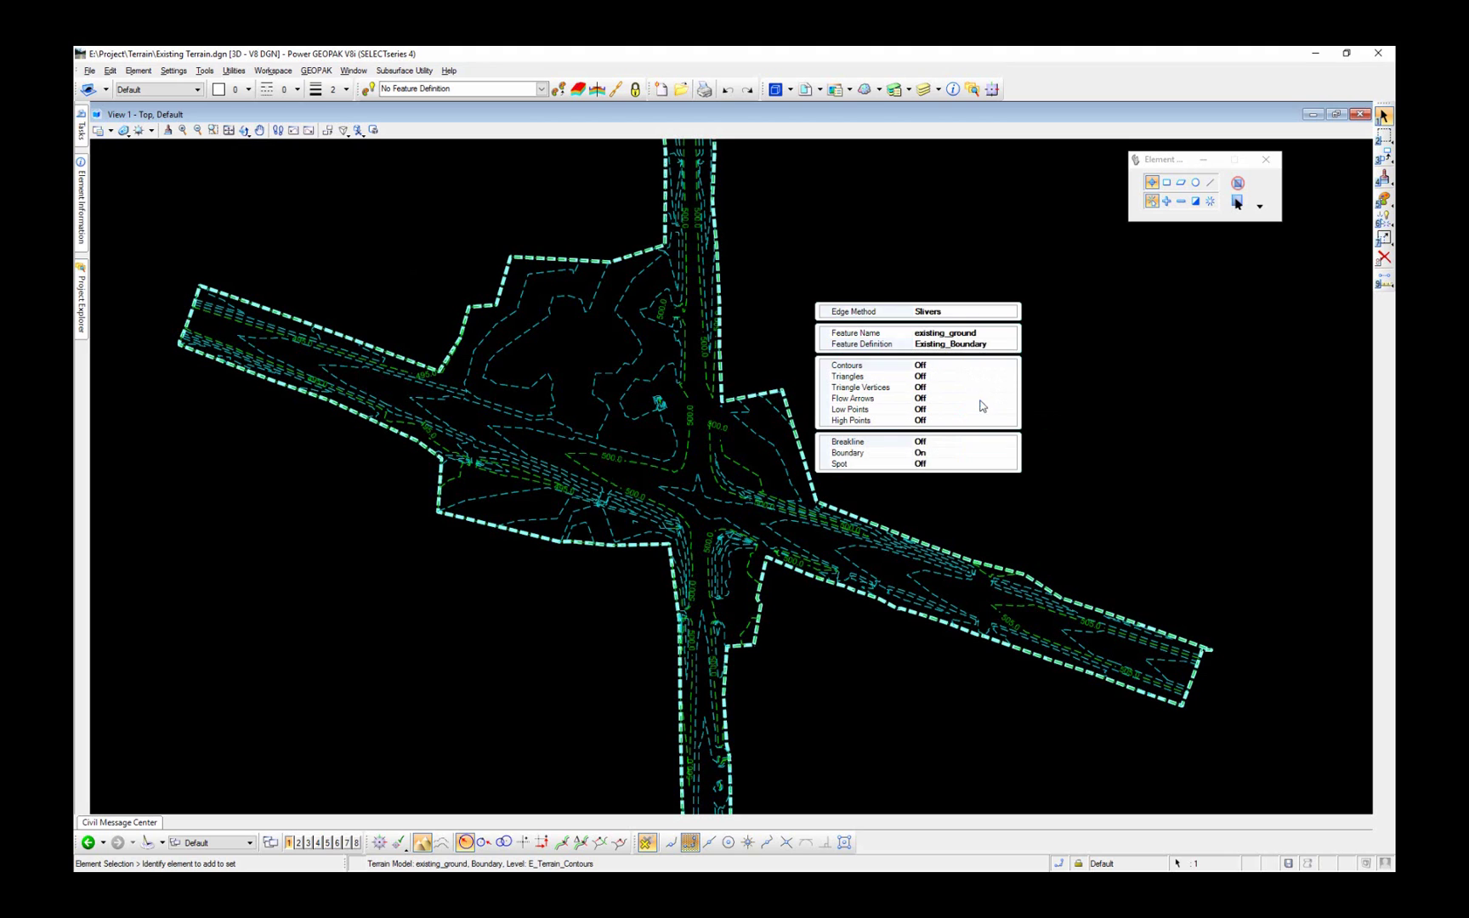
click(759, 393)
mouse_move(765, 391)
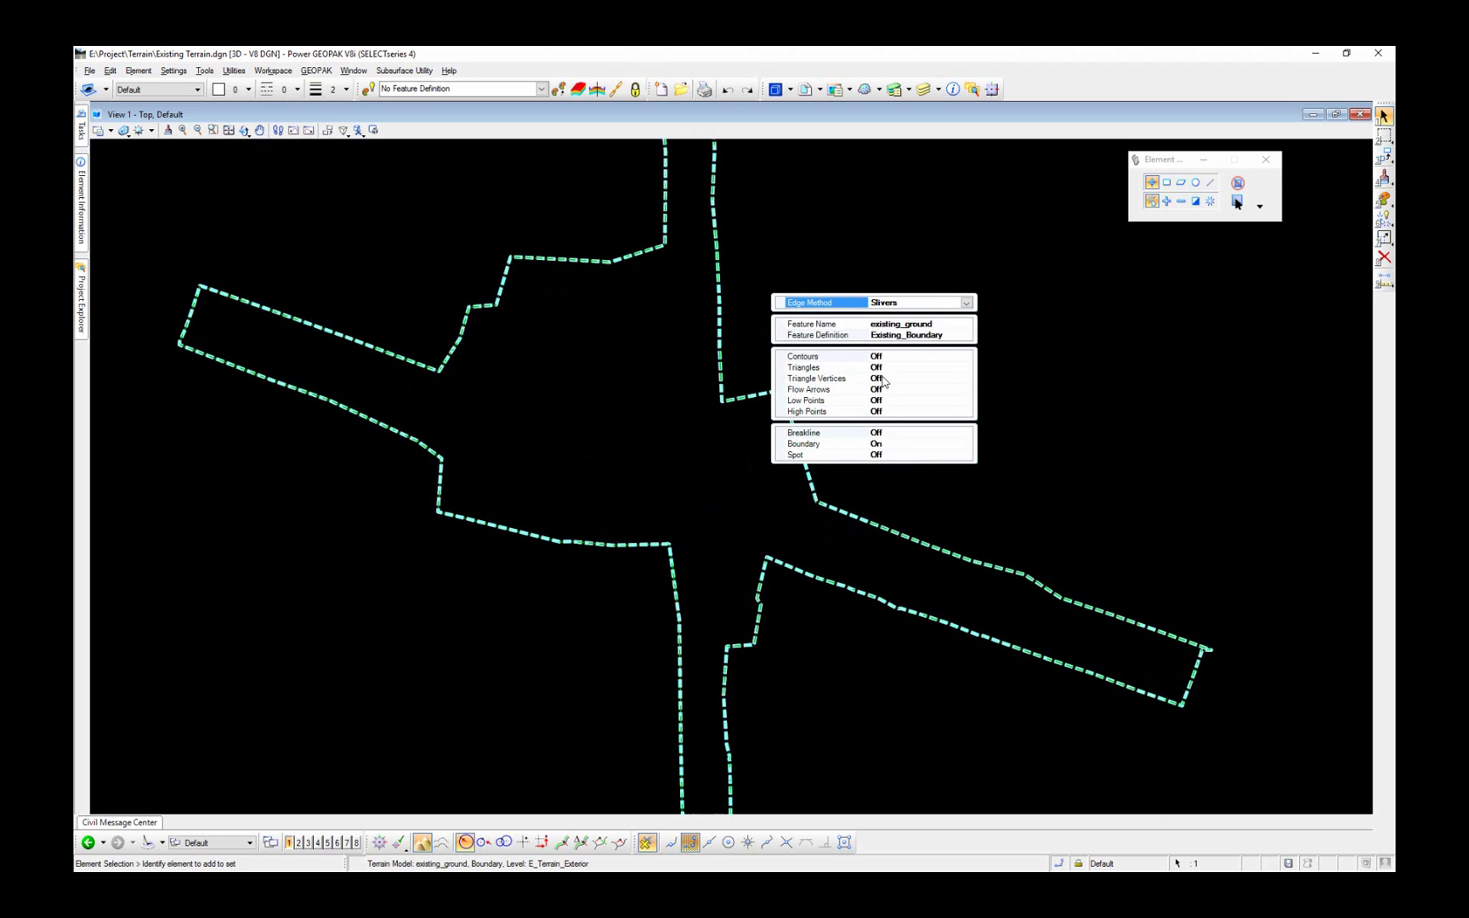
click(769, 279)
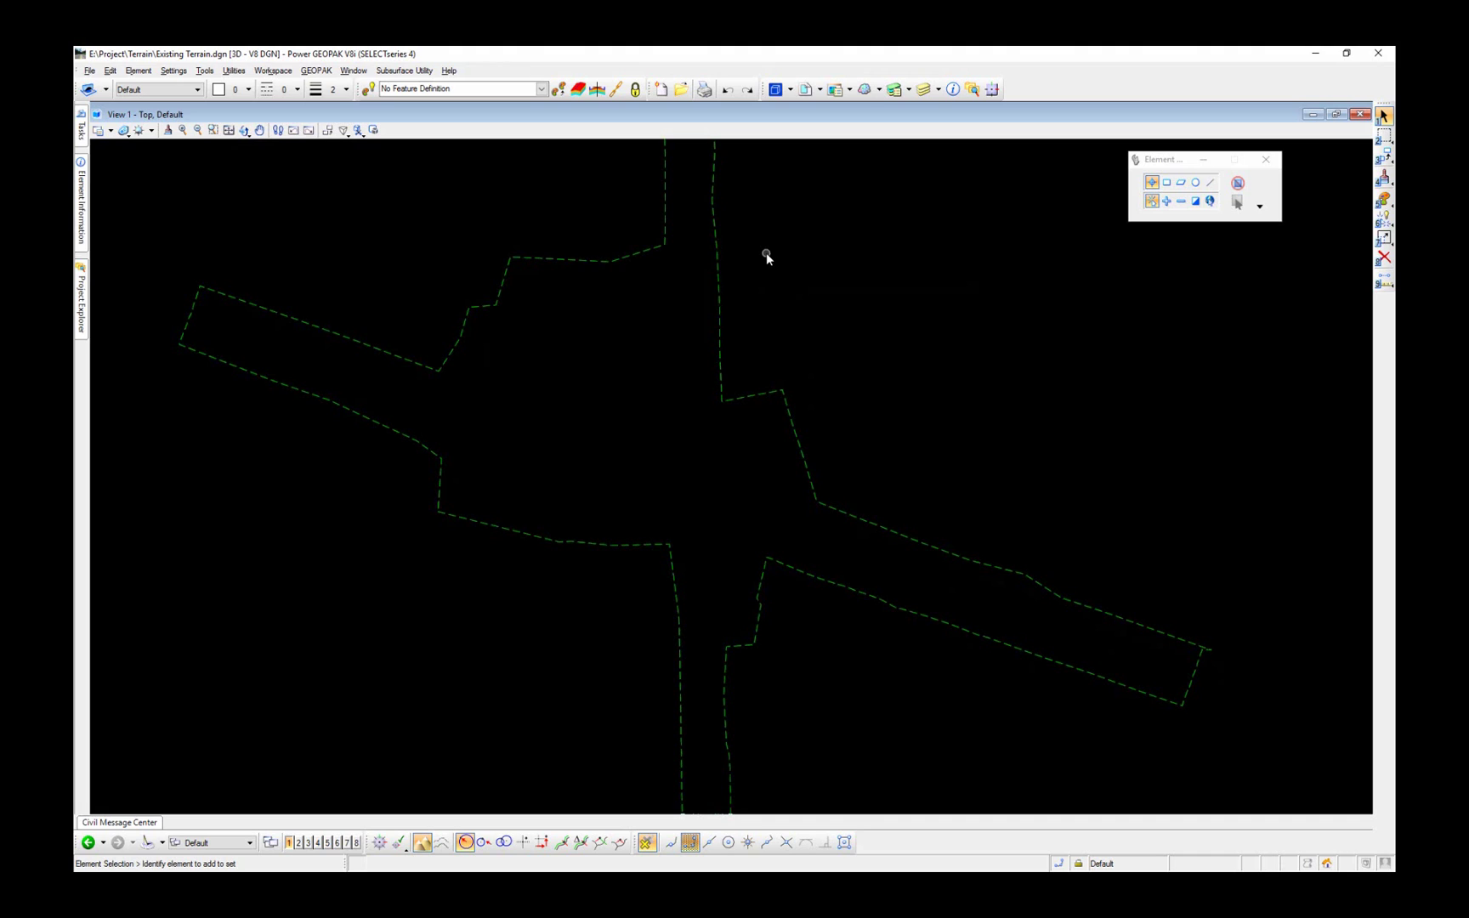
click(90, 70)
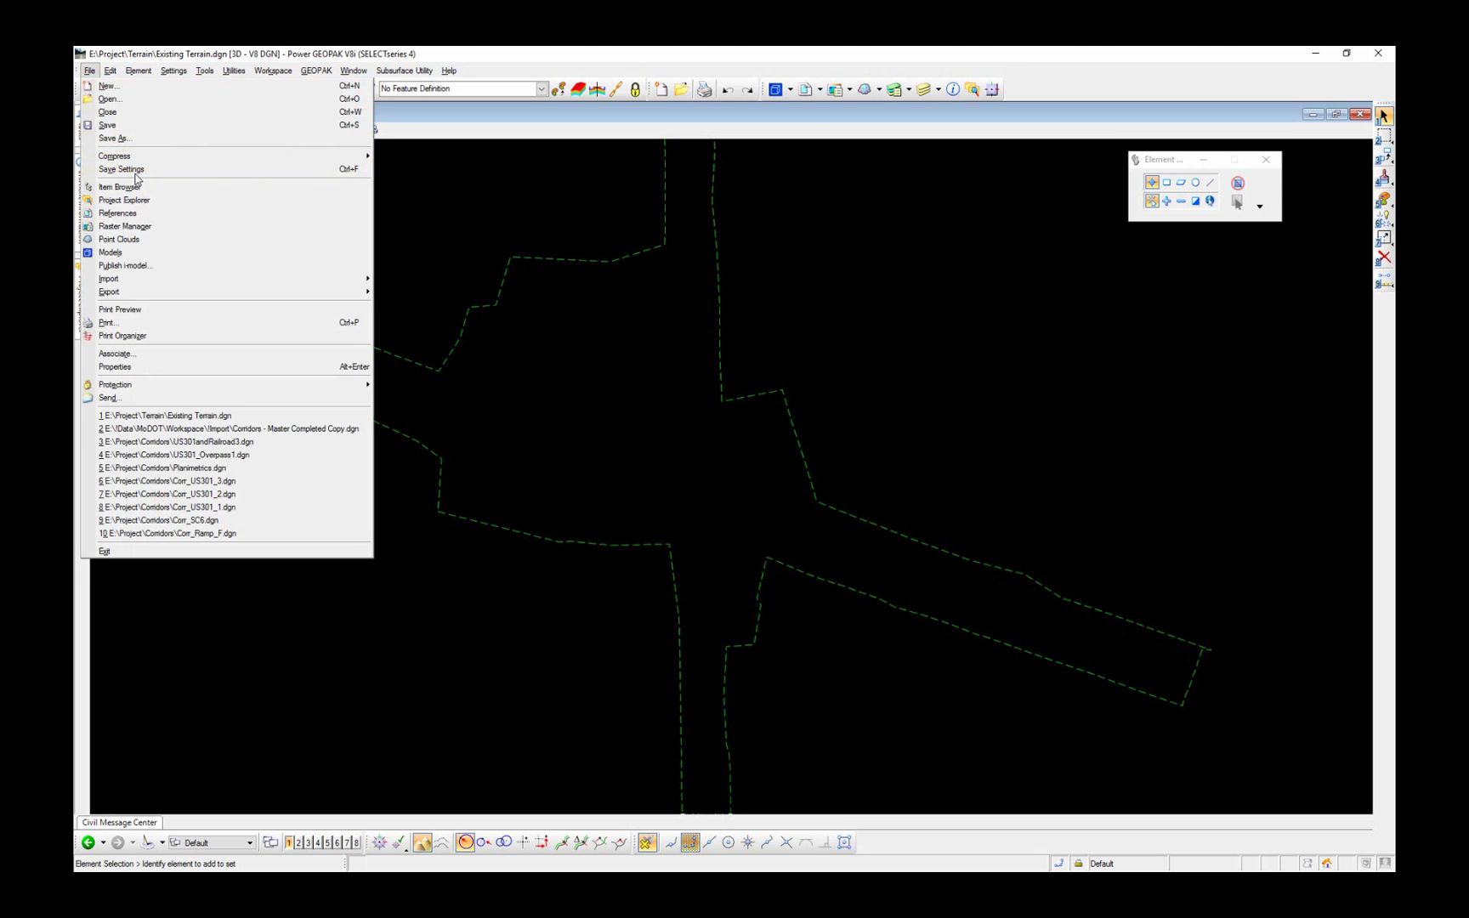
click(135, 170)
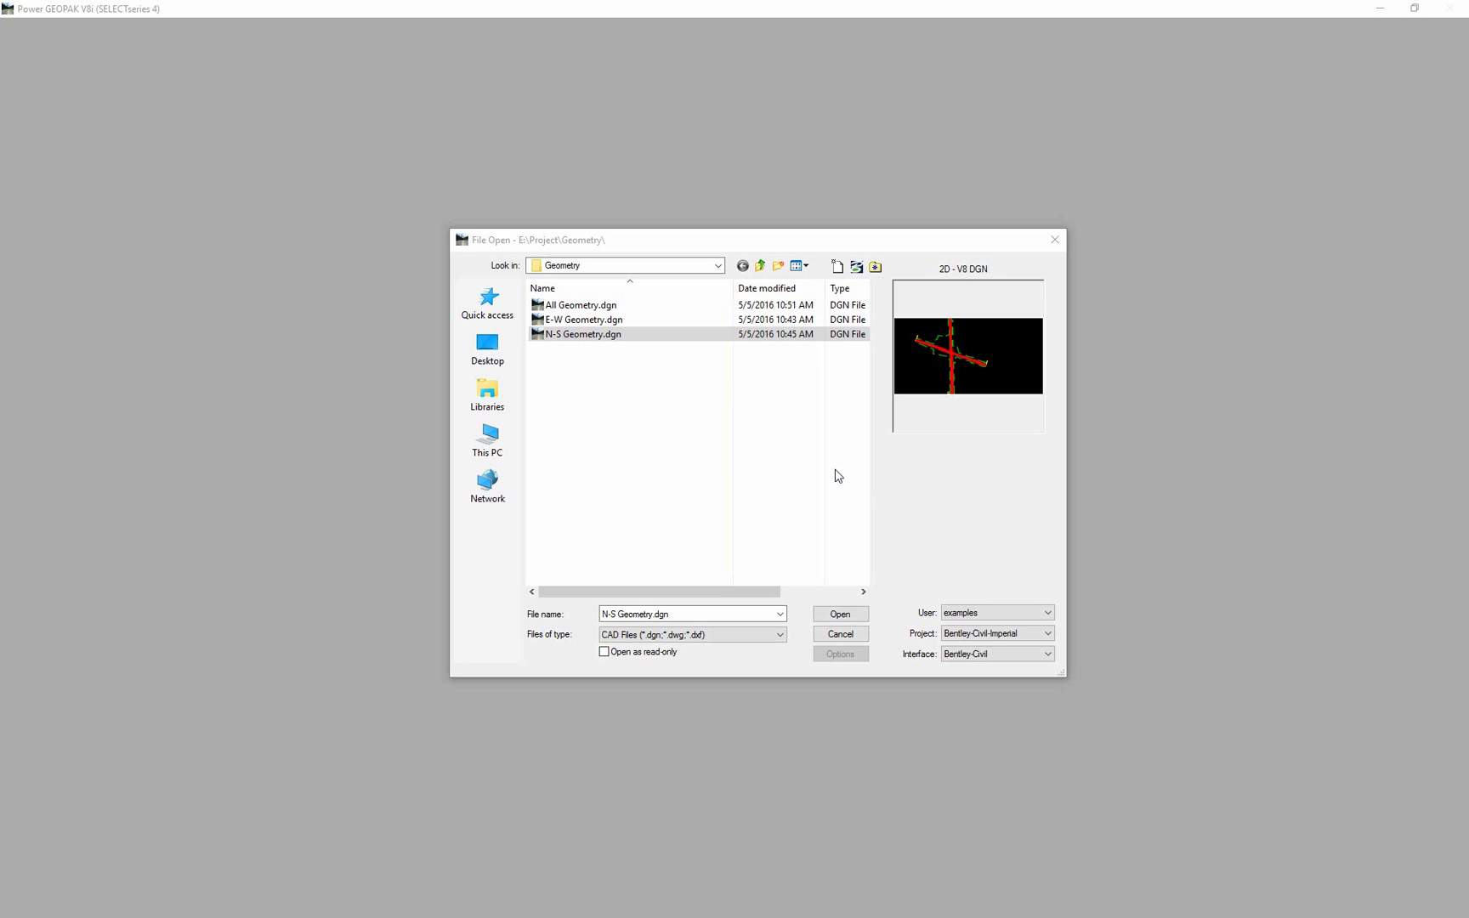
- Open N-S Geometry.dgn from the project's Geometry folder
click(572, 337)
click(818, 595)
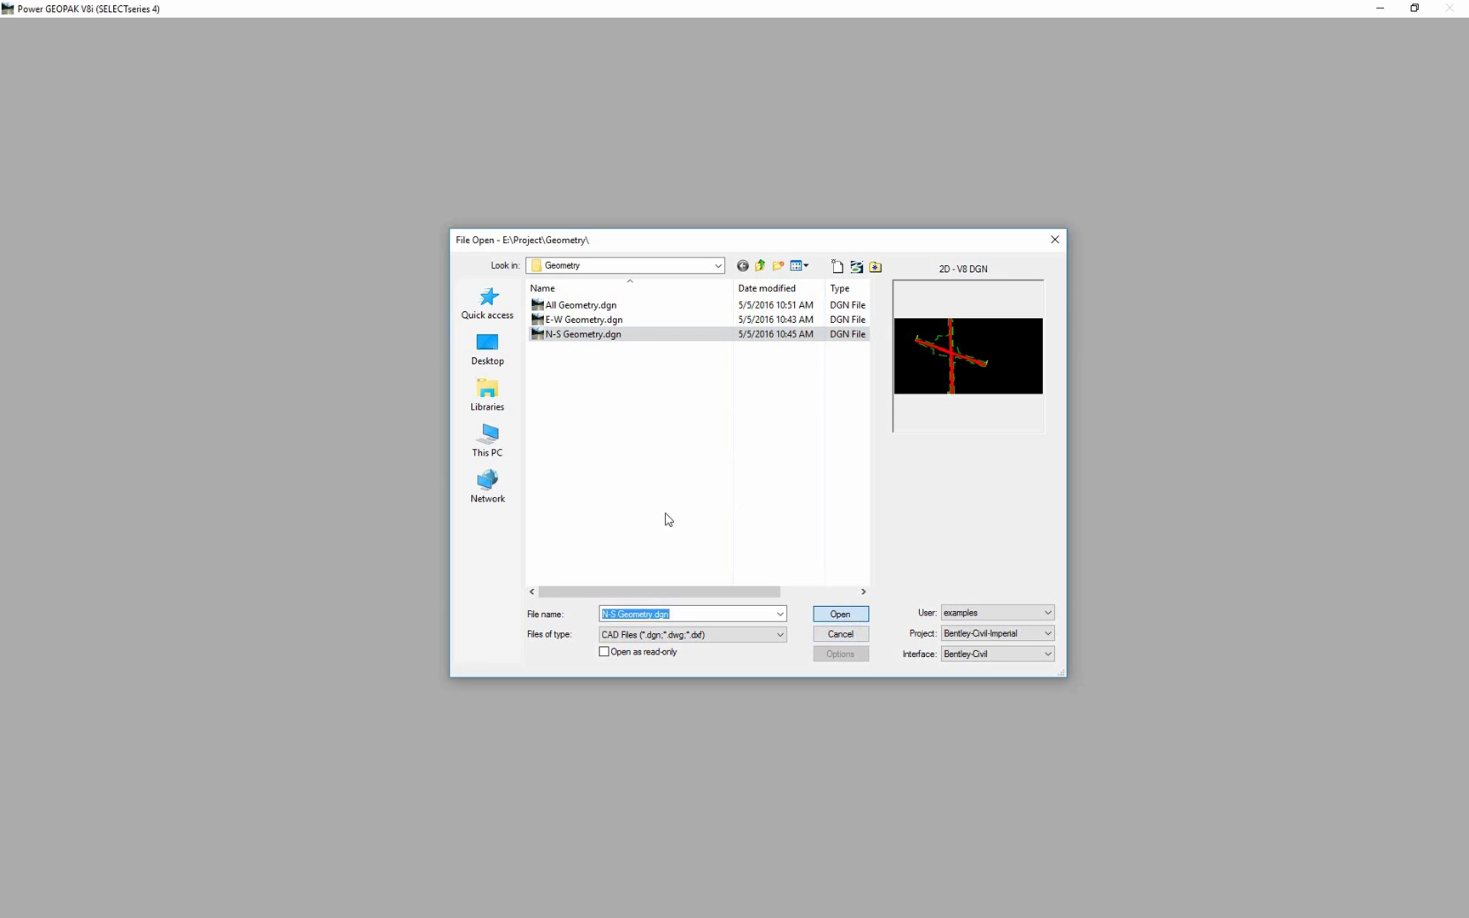
click(840, 614)
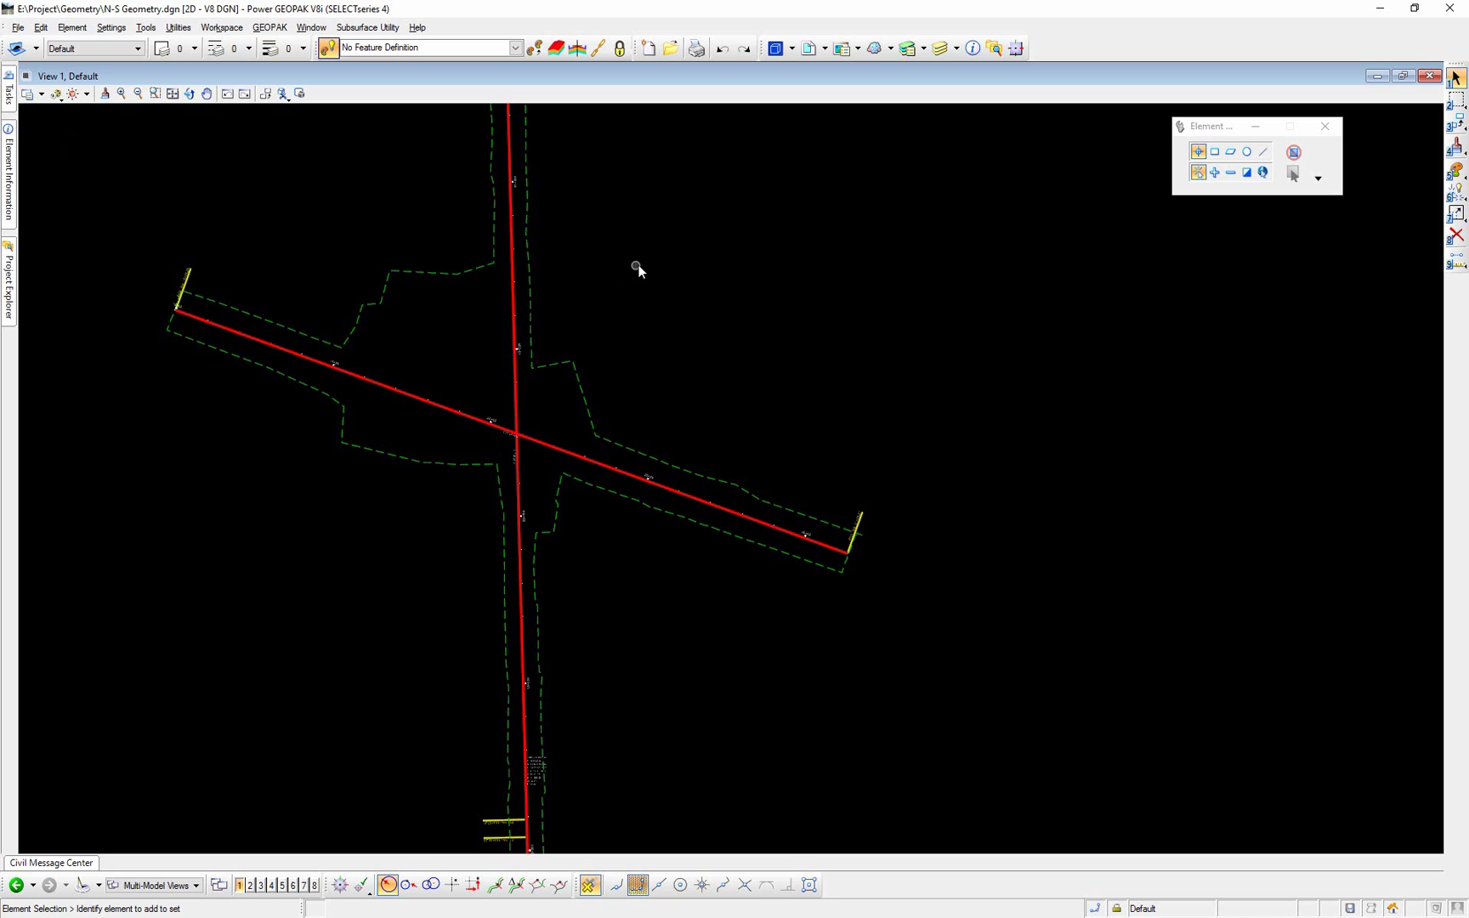
- Select the NS centerline to examine its element information and the tools available for it
click(518, 408)
mouse_move(519, 410)
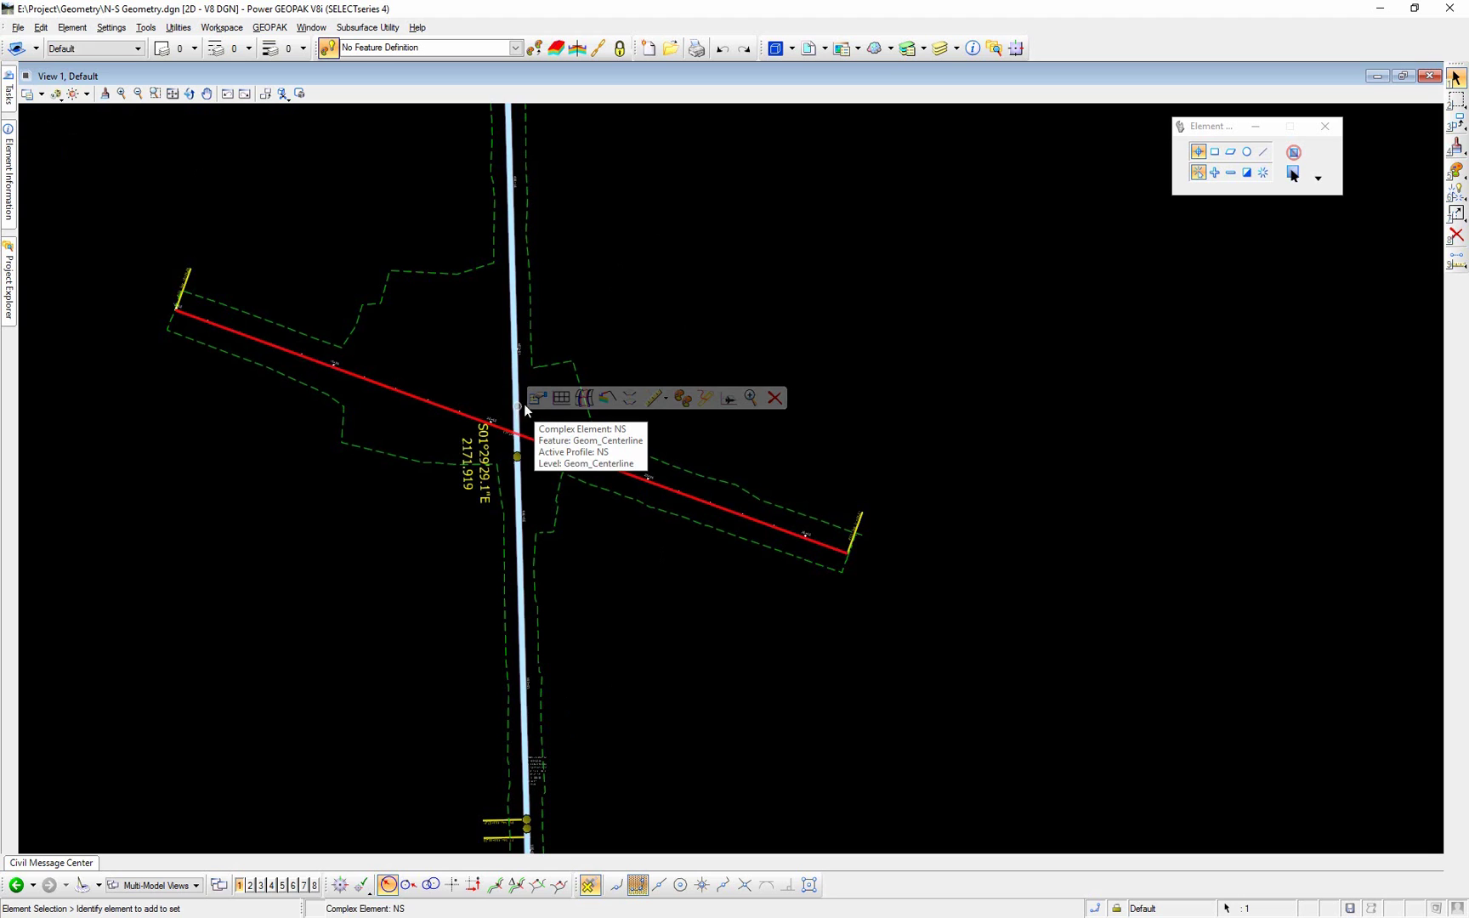
click(560, 403)
- Display the attached references and check whether the referenced terrain boundary can be selected in the view
click(808, 48)
drag(605, 294, 617, 548)
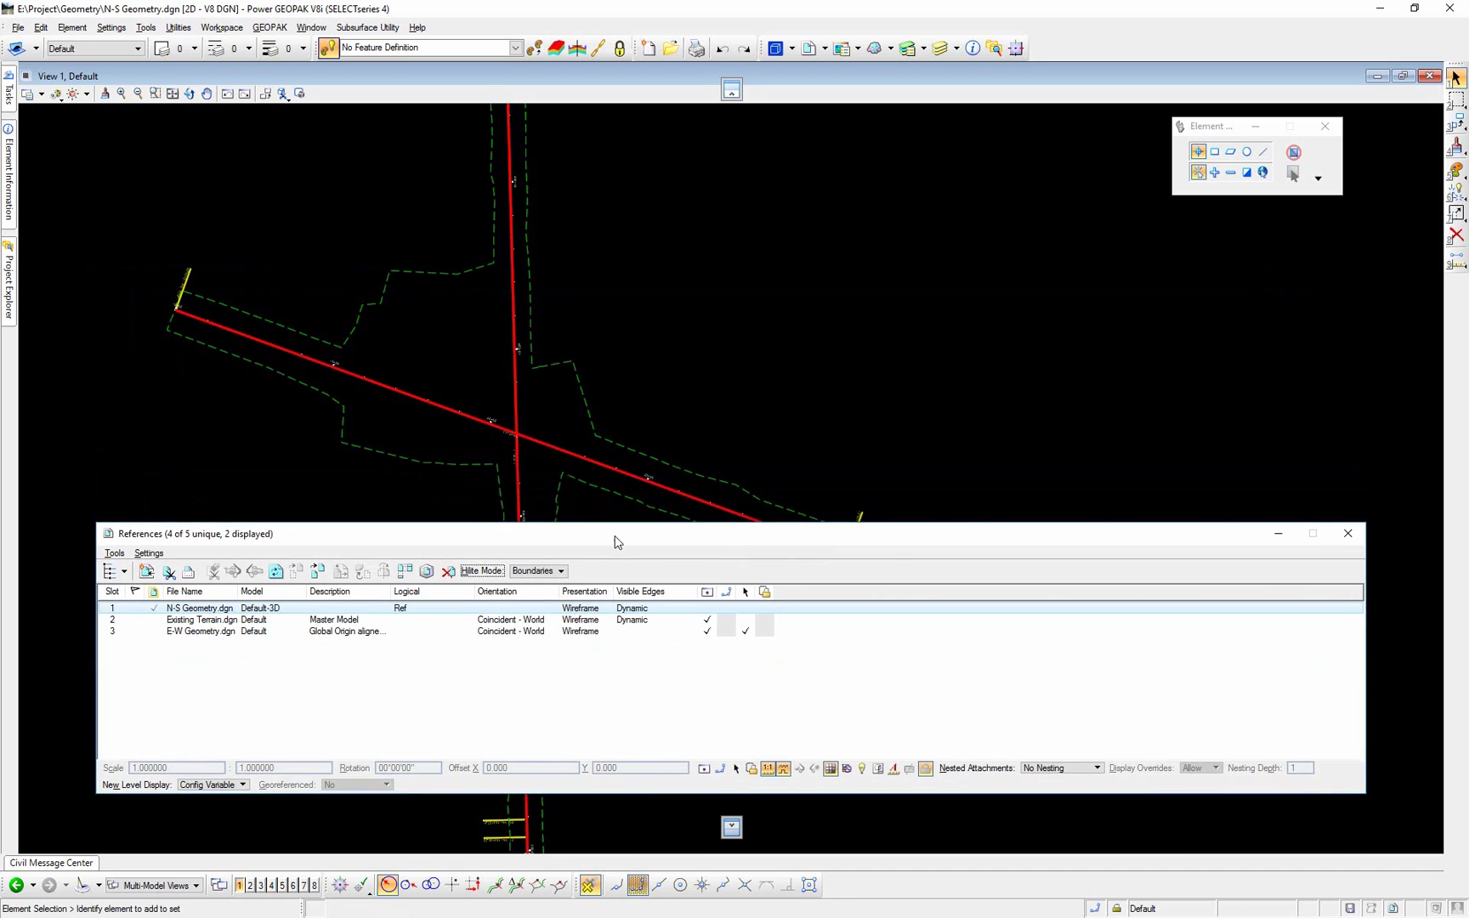
mouse_move(379, 387)
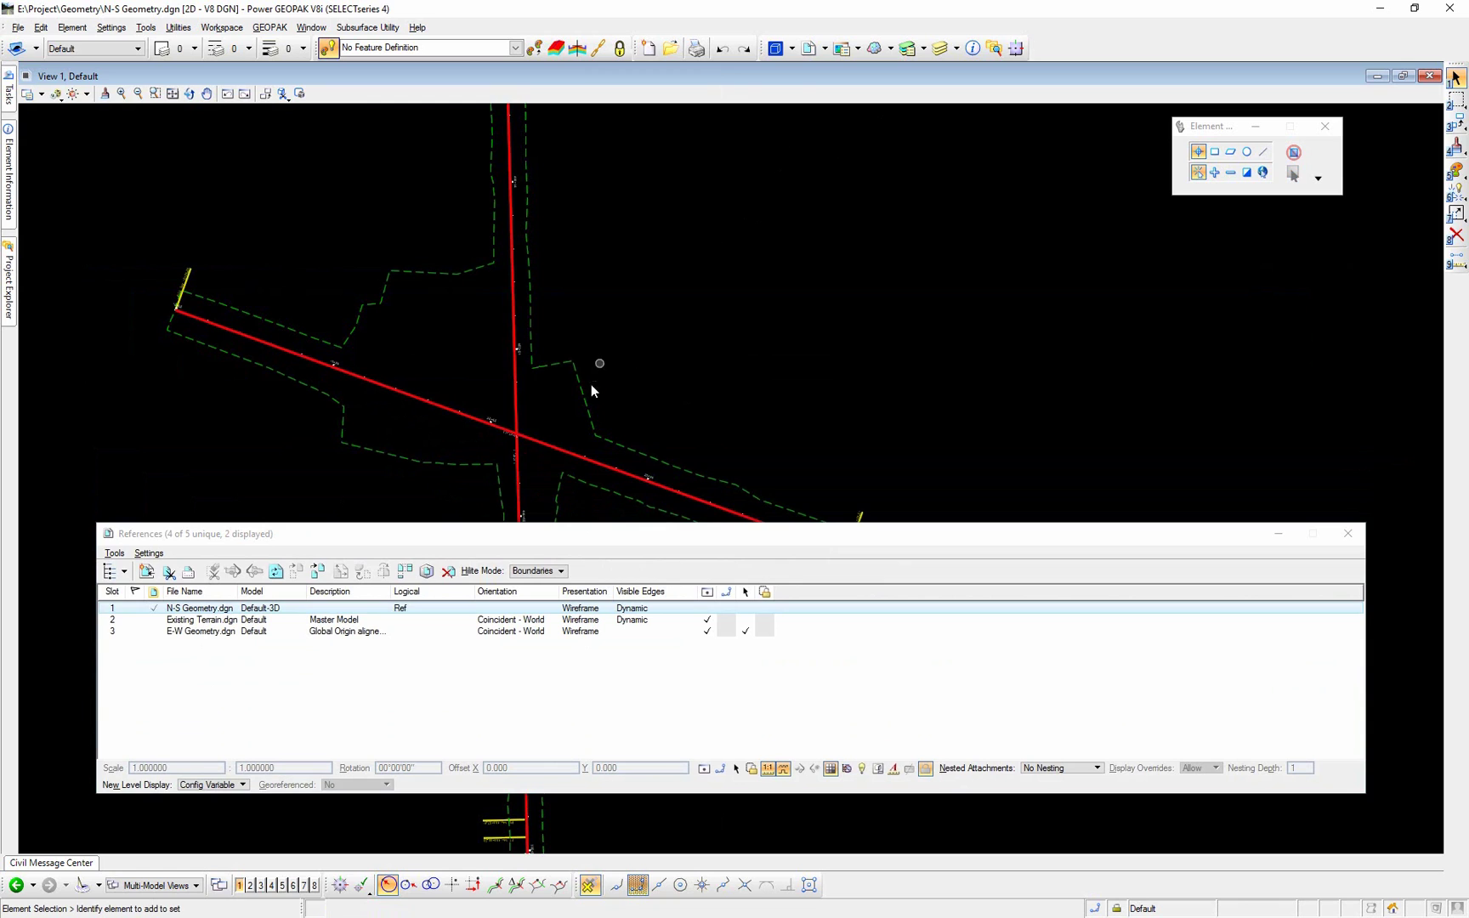
mouse_move(583, 395)
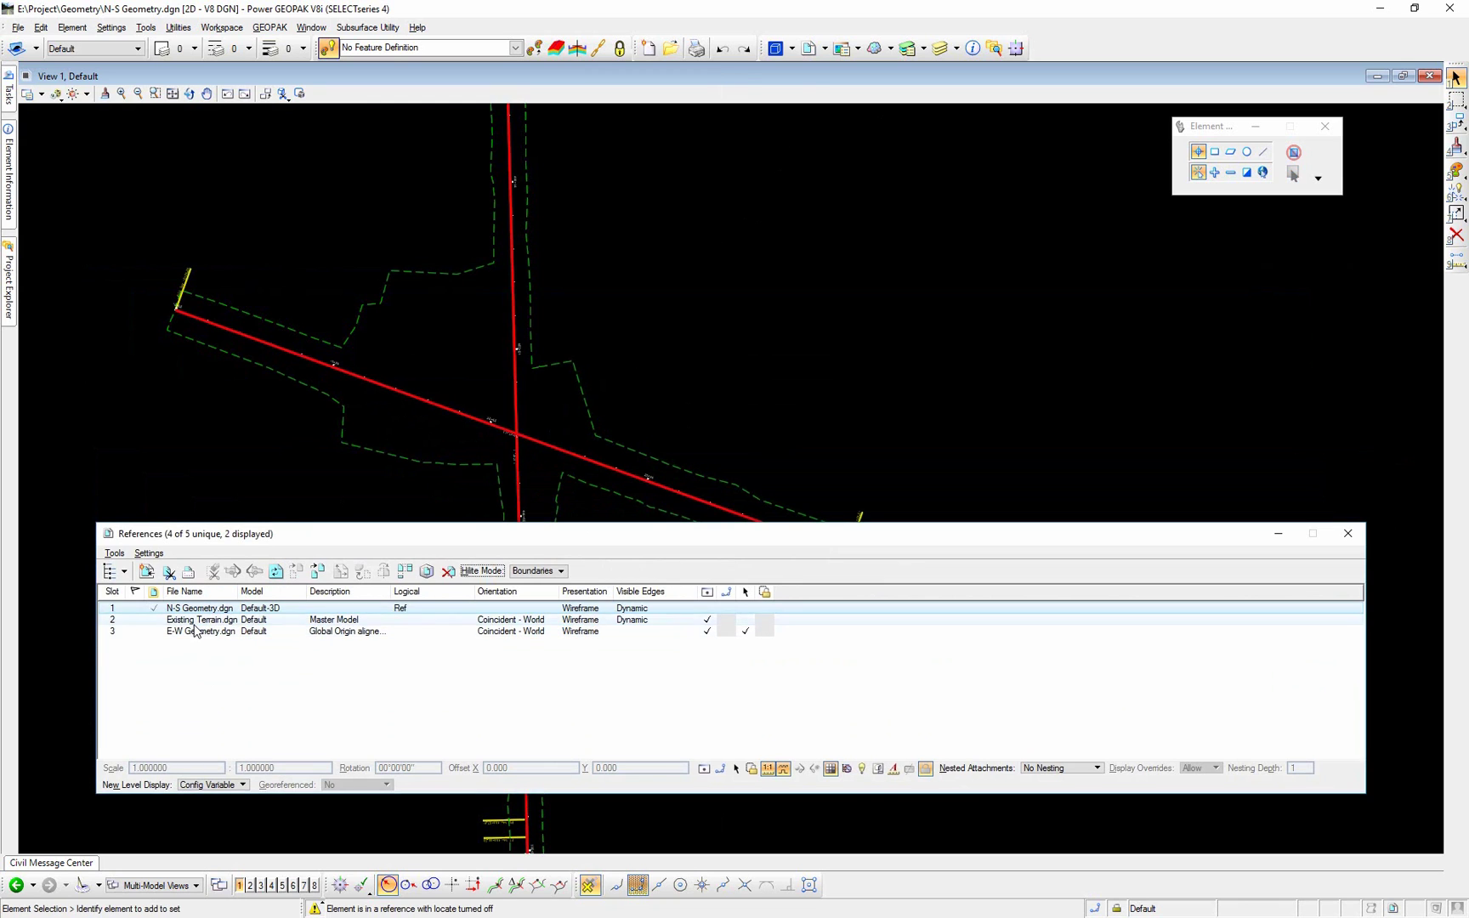
- Turn on snap and locate for the Existing Terrain.dgn reference and clear existing_ground as the active terrain model
click(195, 621)
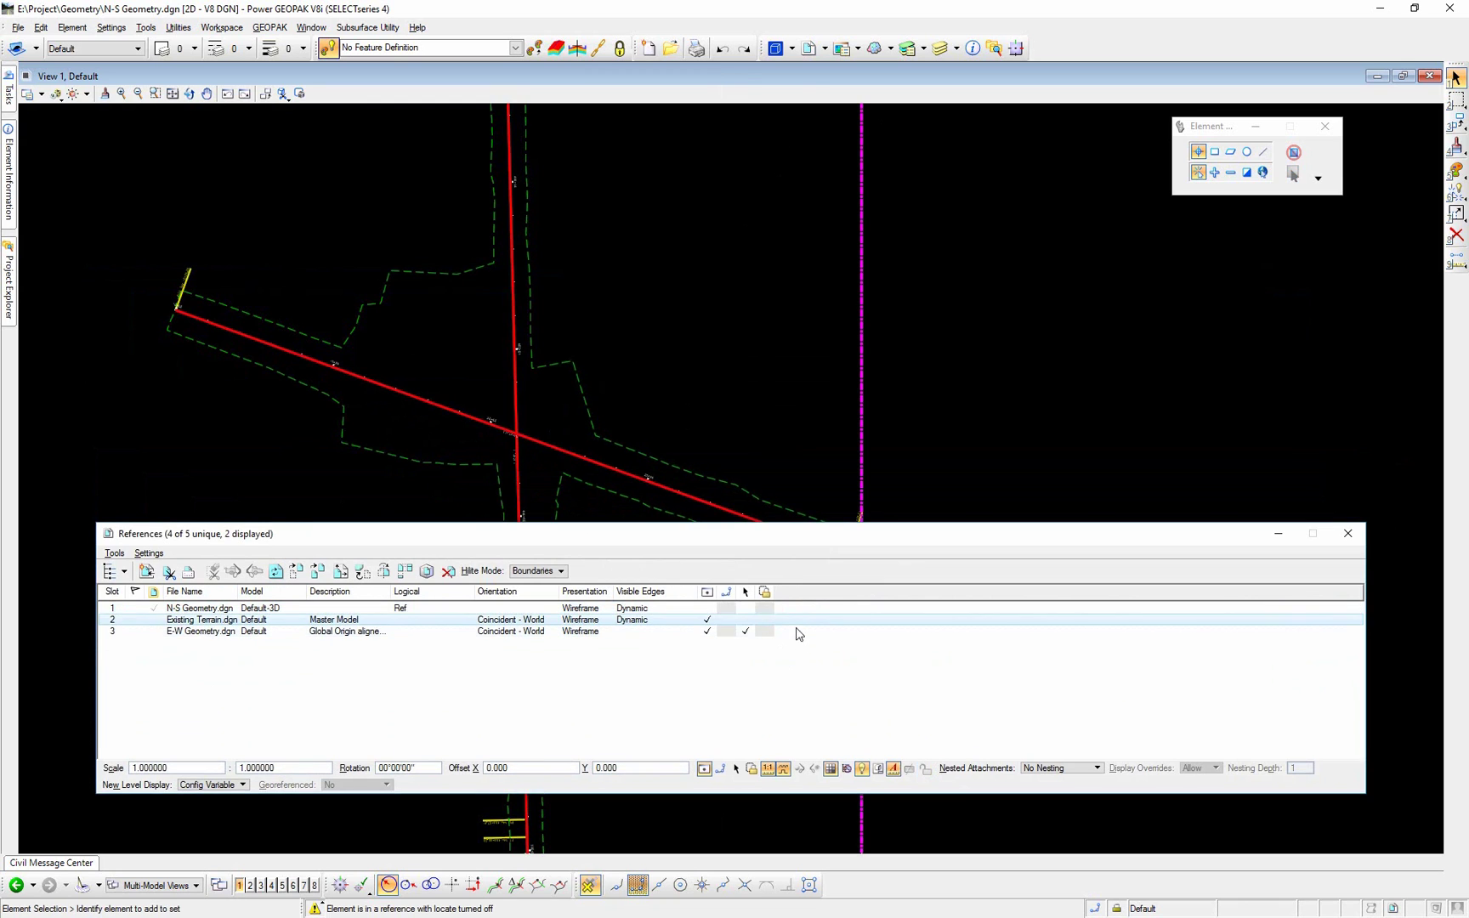
click(727, 619)
click(744, 620)
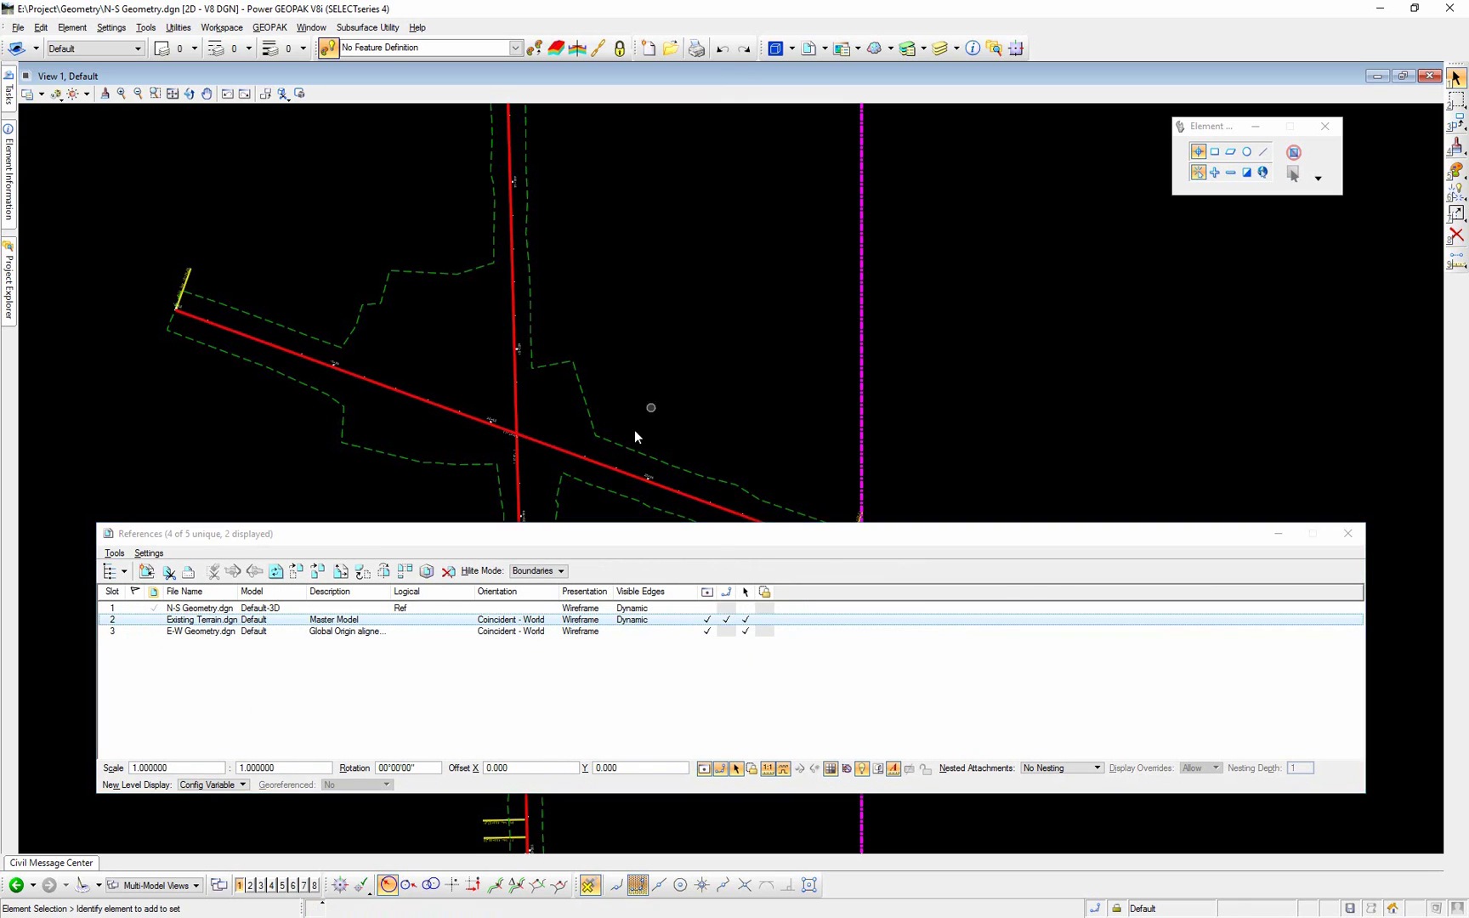
click(595, 428)
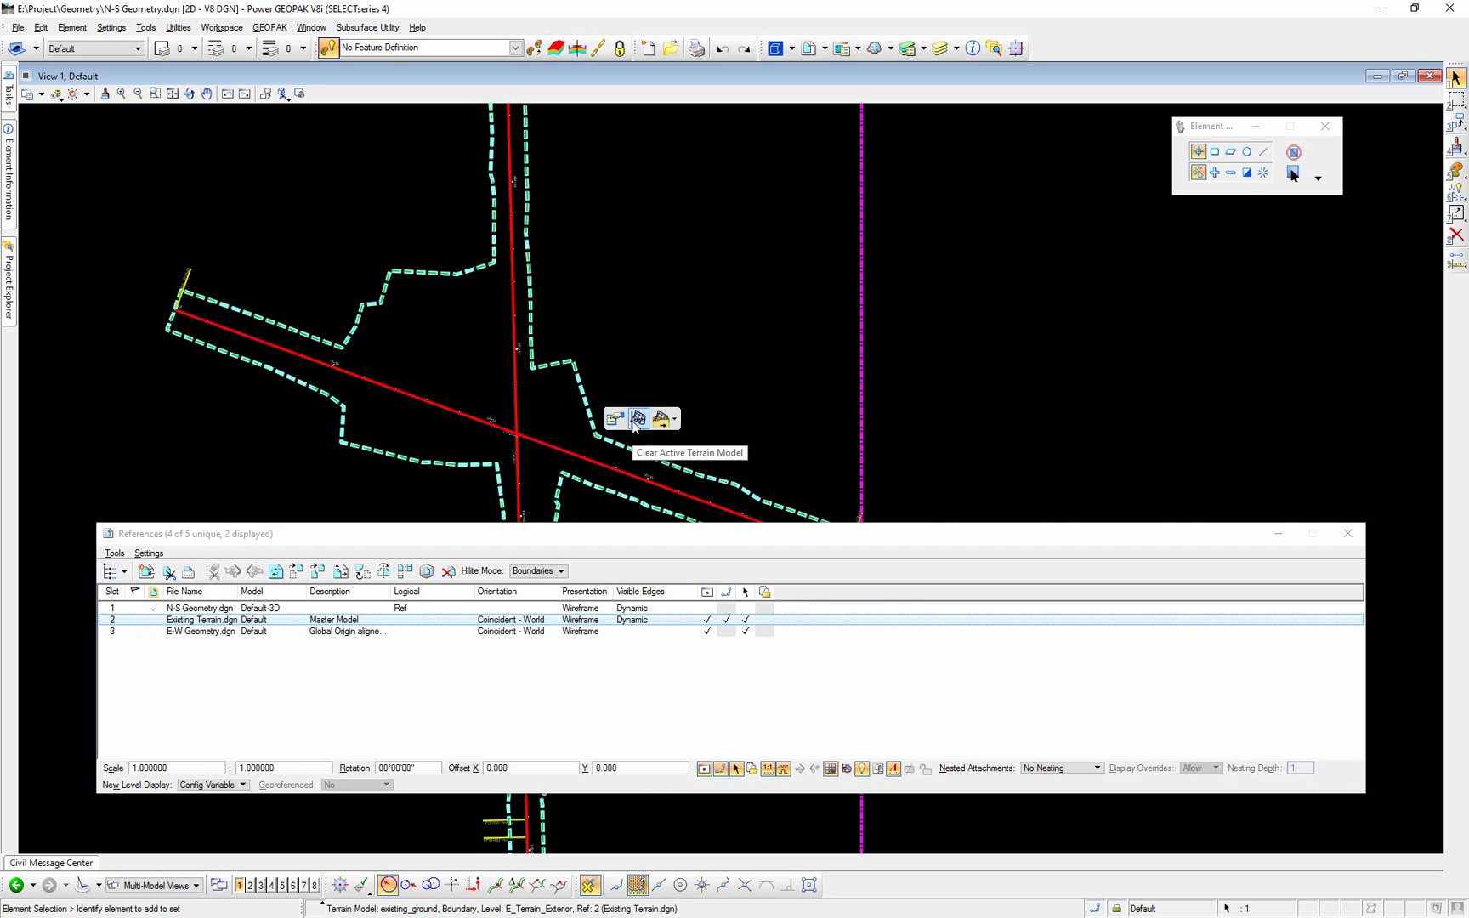
click(636, 422)
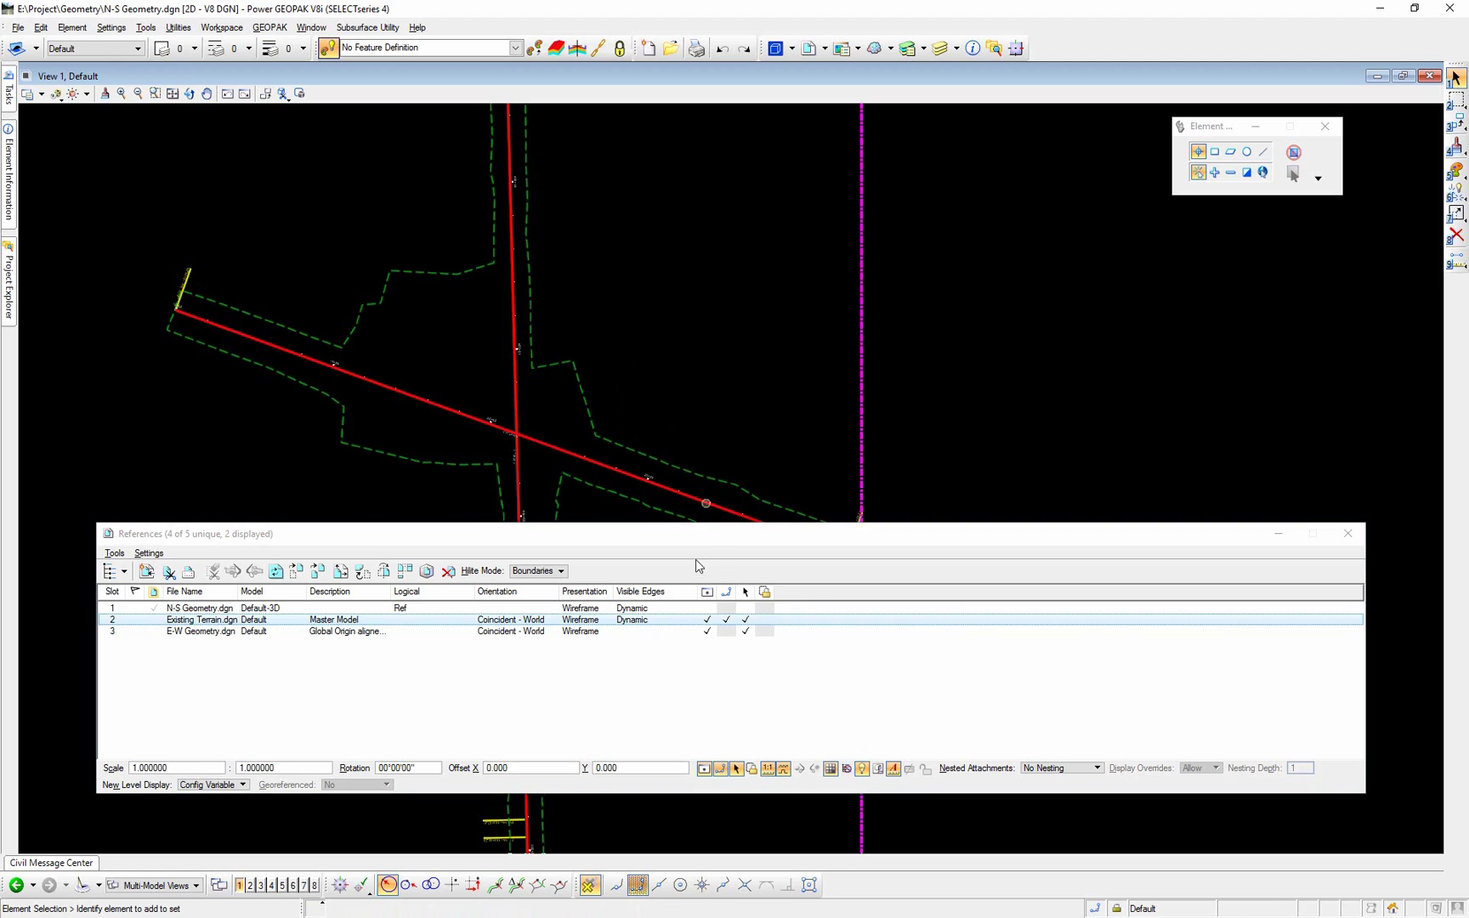
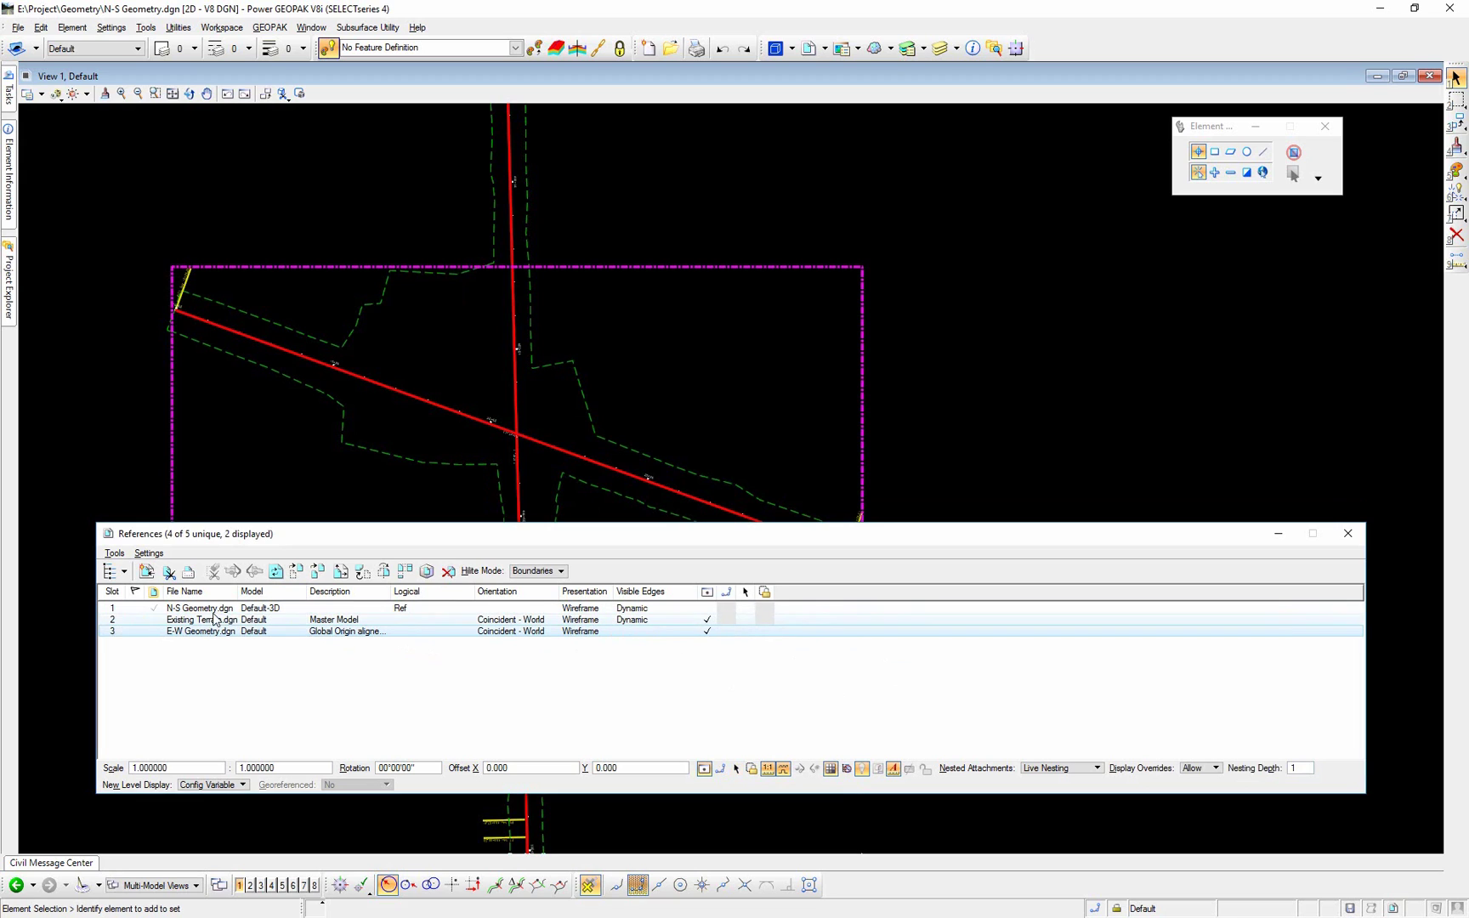
- Examine the display, snap, locate and nesting settings of the Default-3D, Existing Terrain.dgn and E-W Geometry.dgn references
click(294, 458)
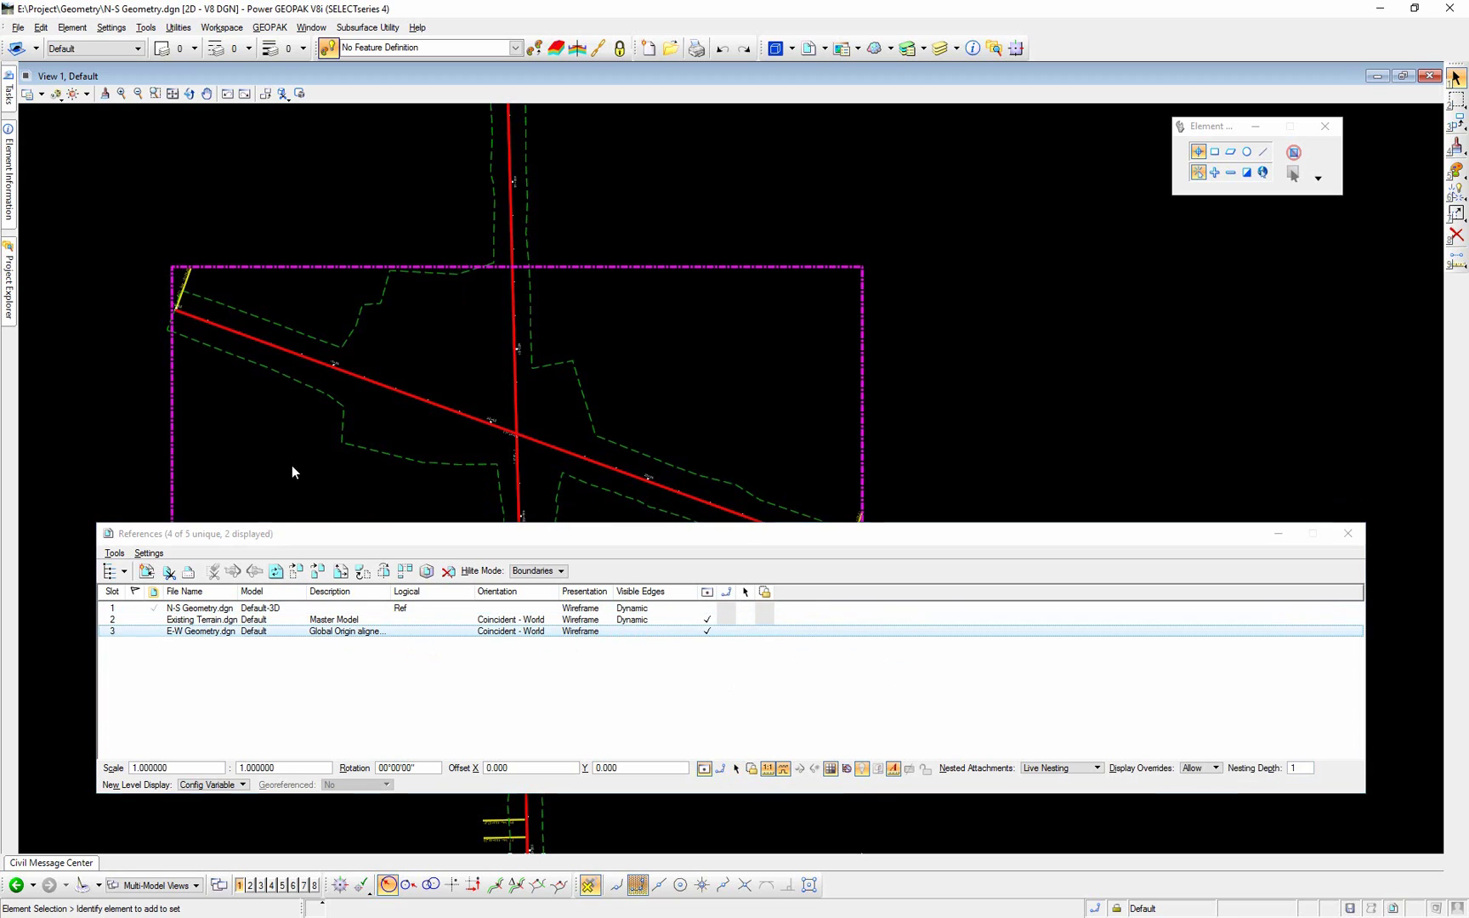
click(217, 608)
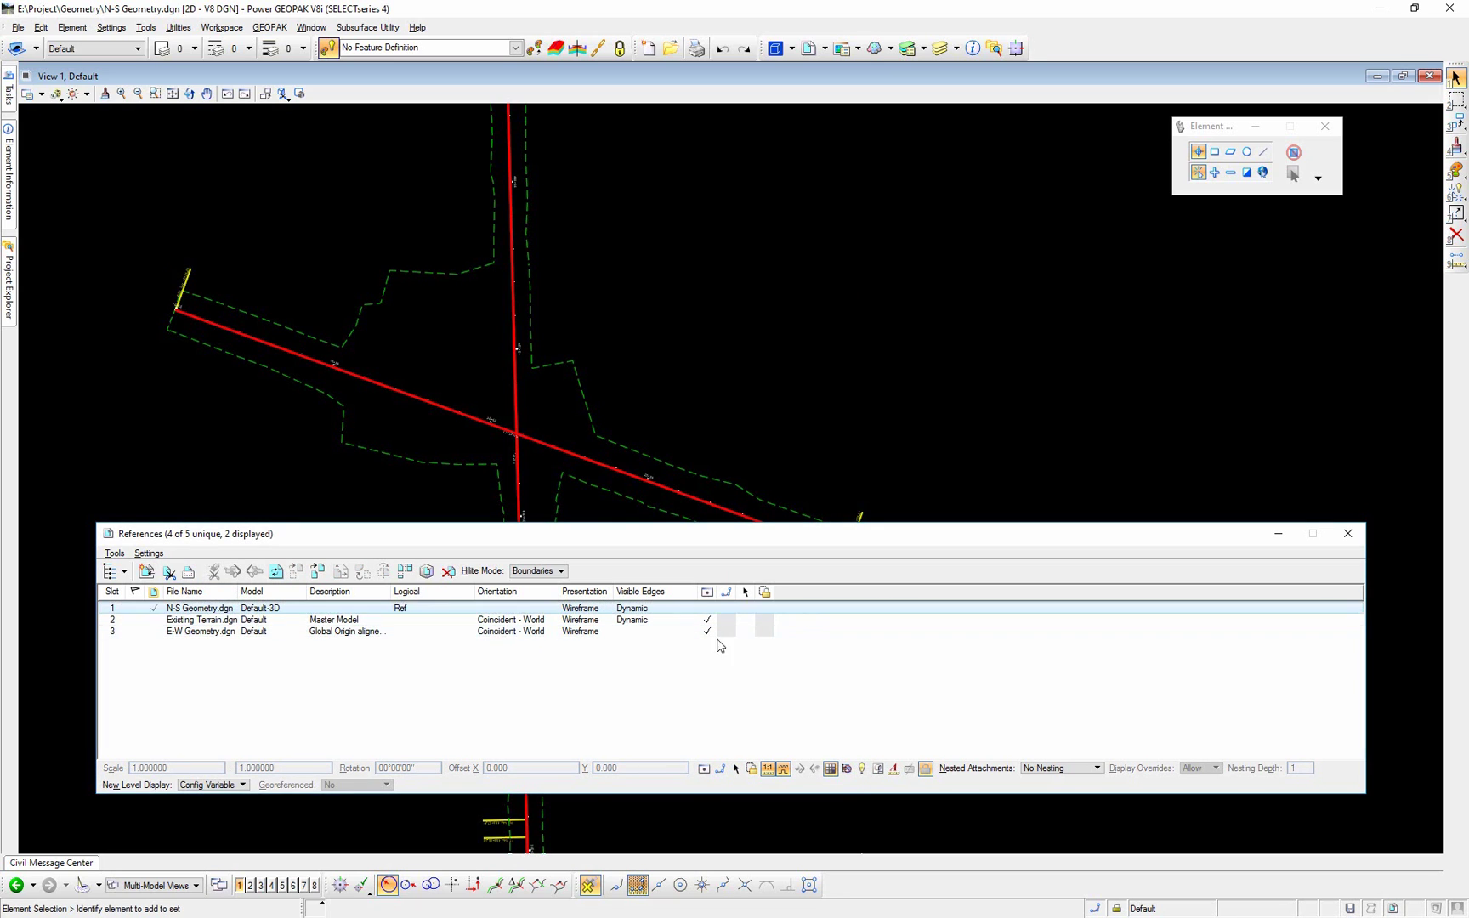
click(707, 611)
click(708, 611)
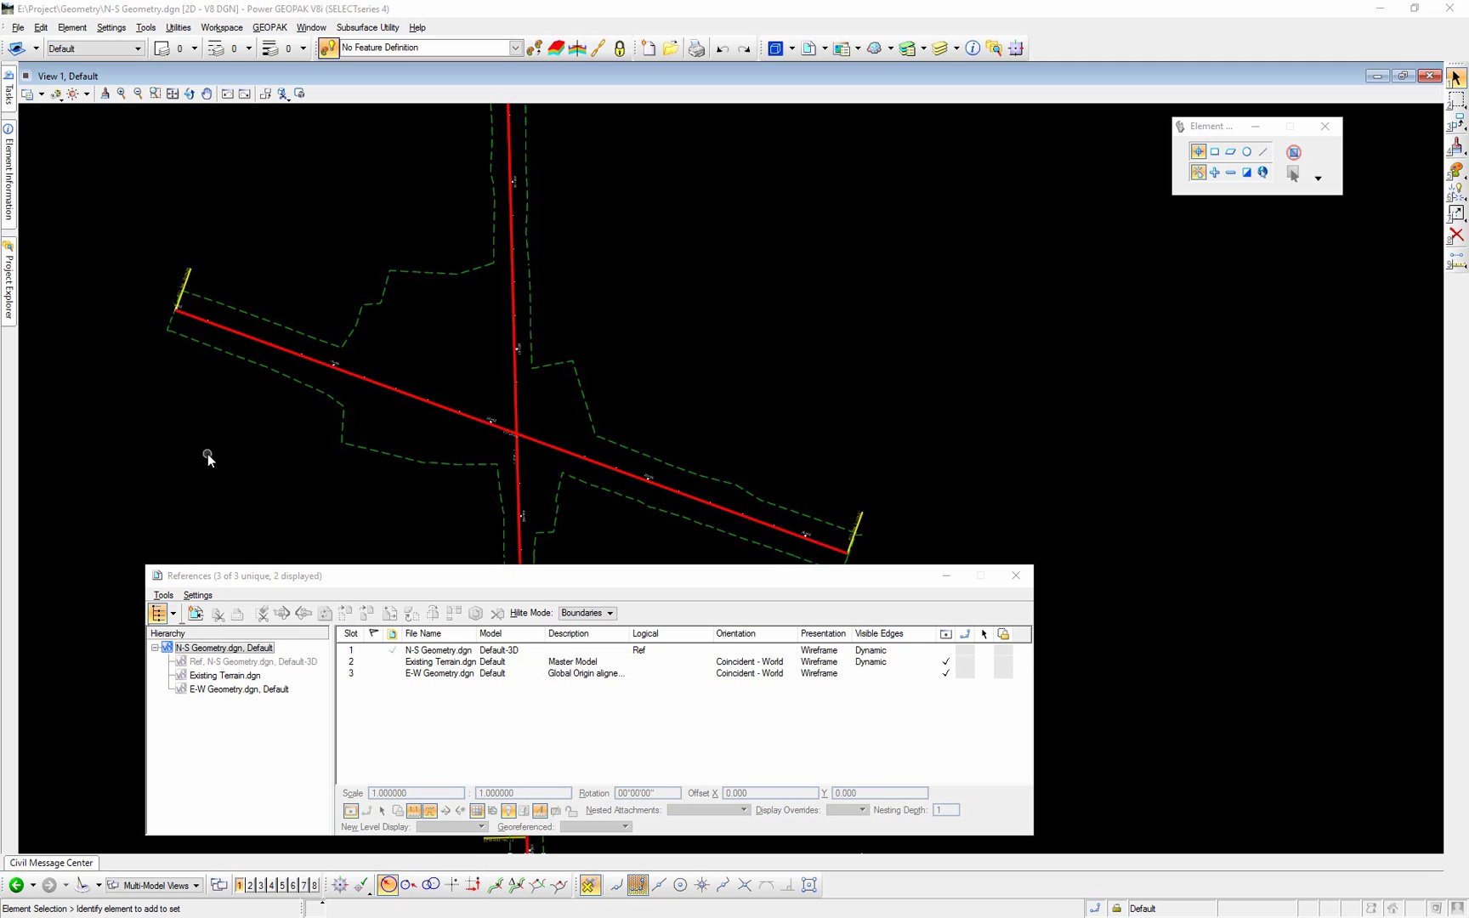
click(442, 663)
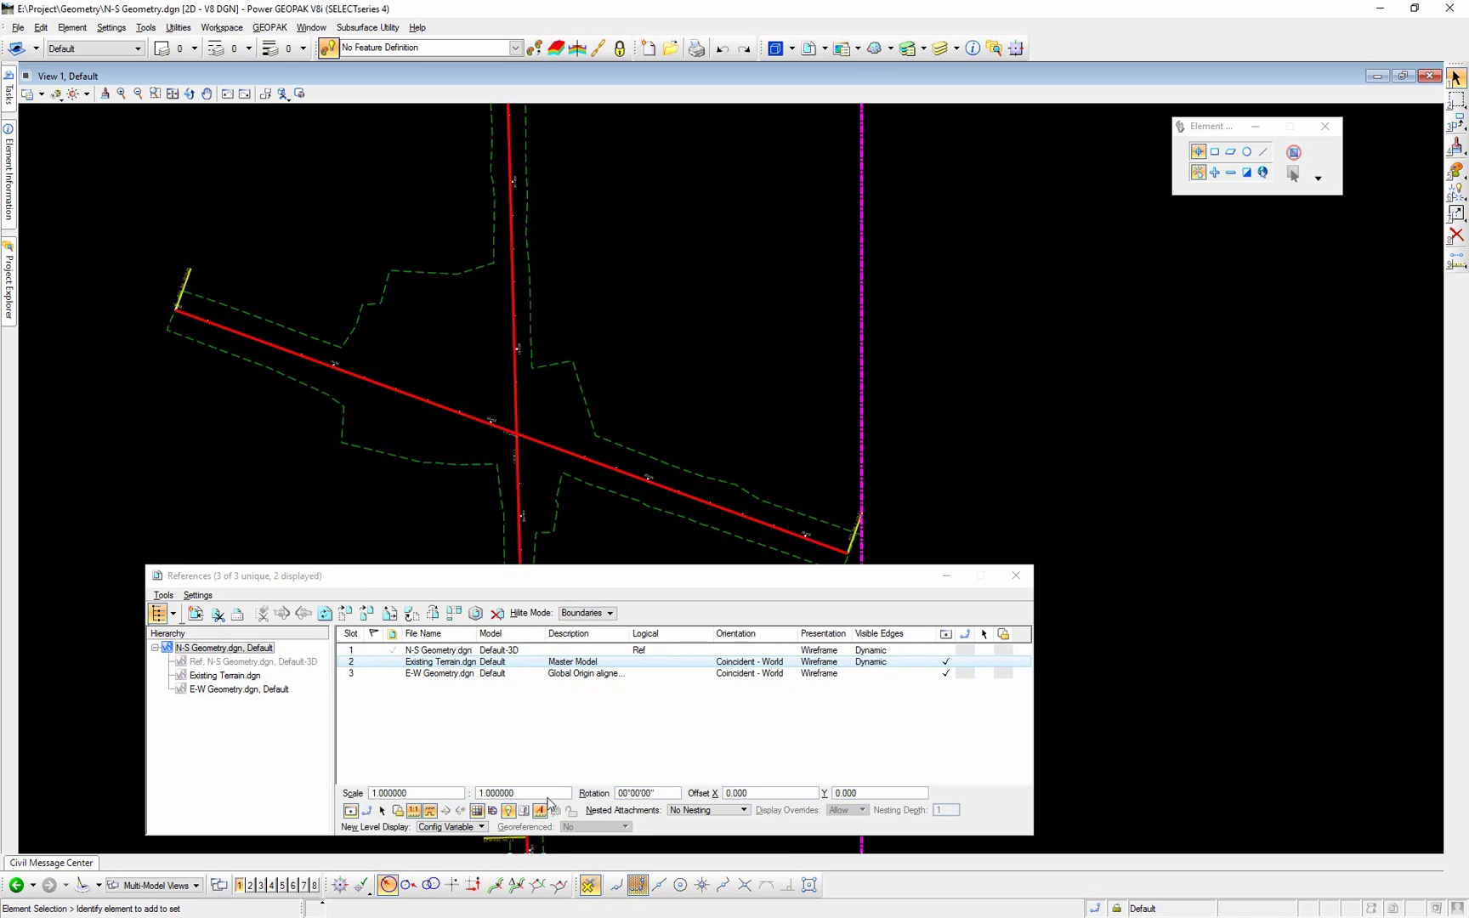
click(434, 674)
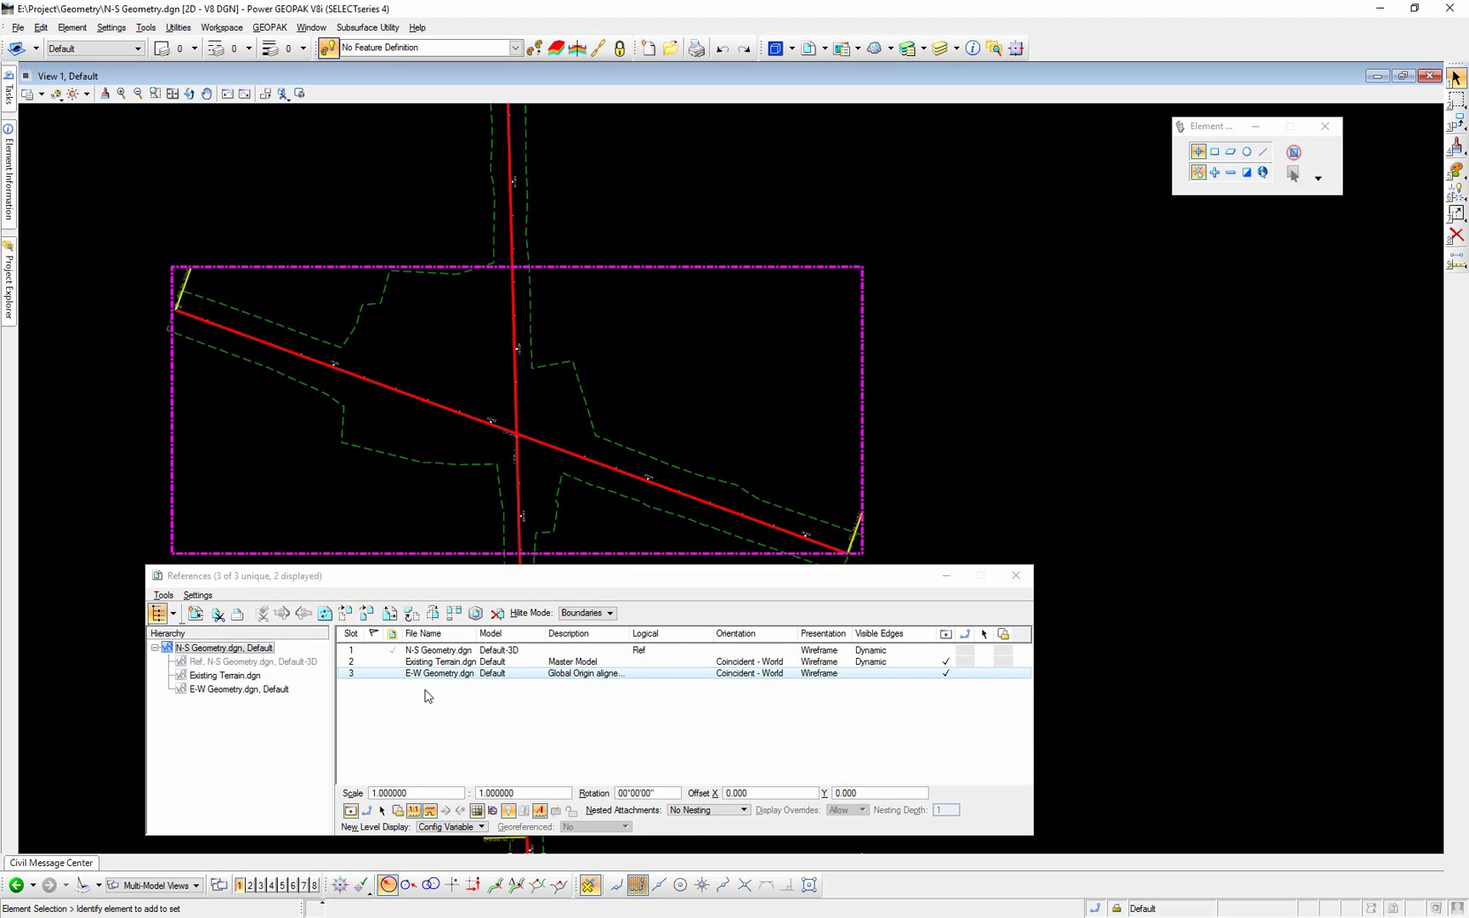
key(Up)
key(Up)
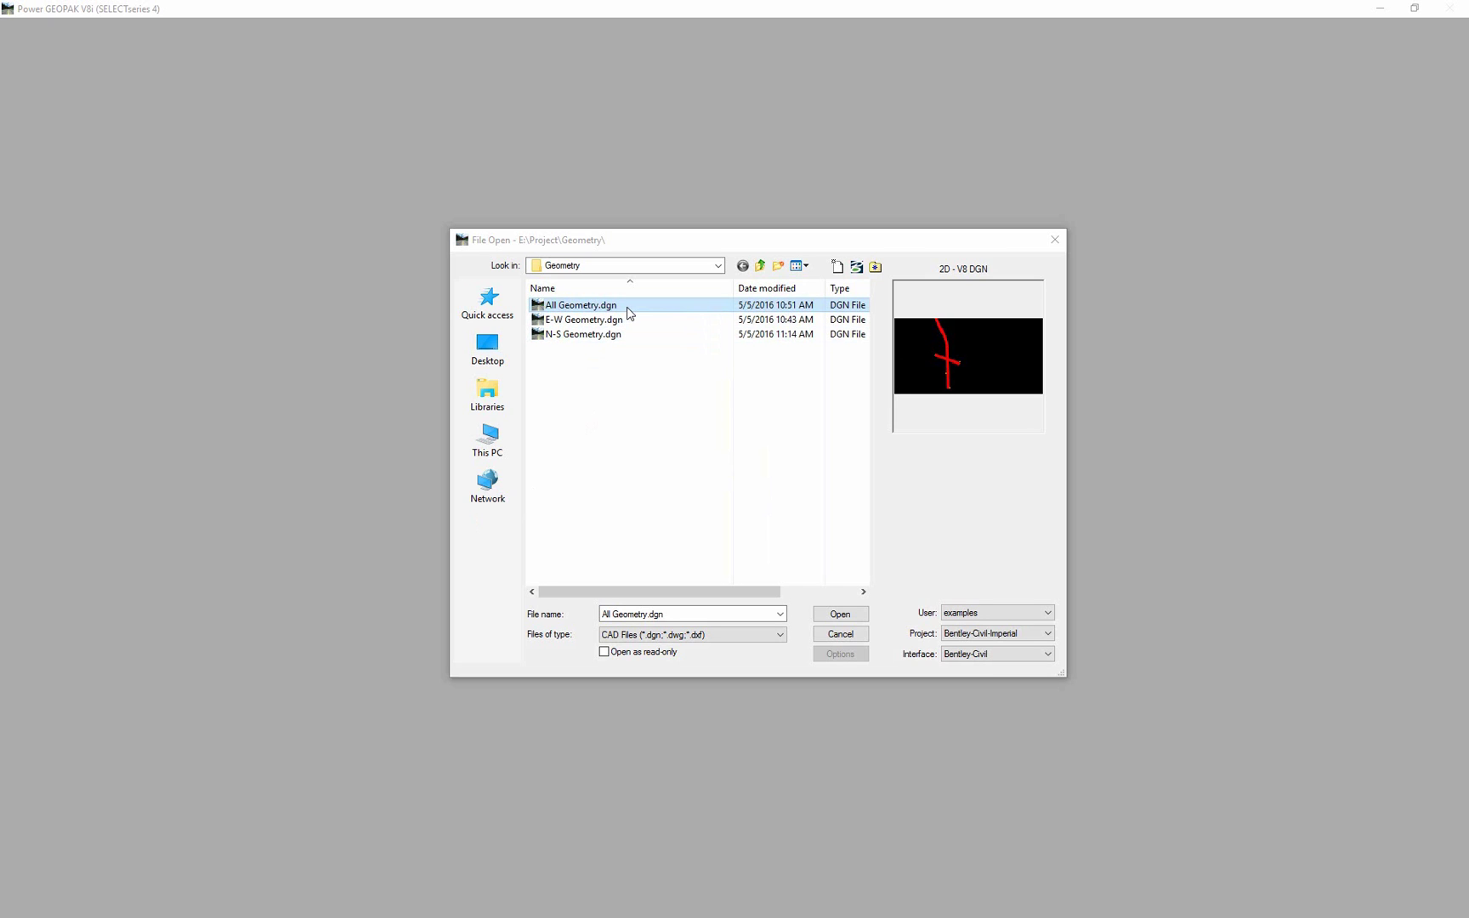
- Open All Geometry.dgn and display its attached references
click(847, 615)
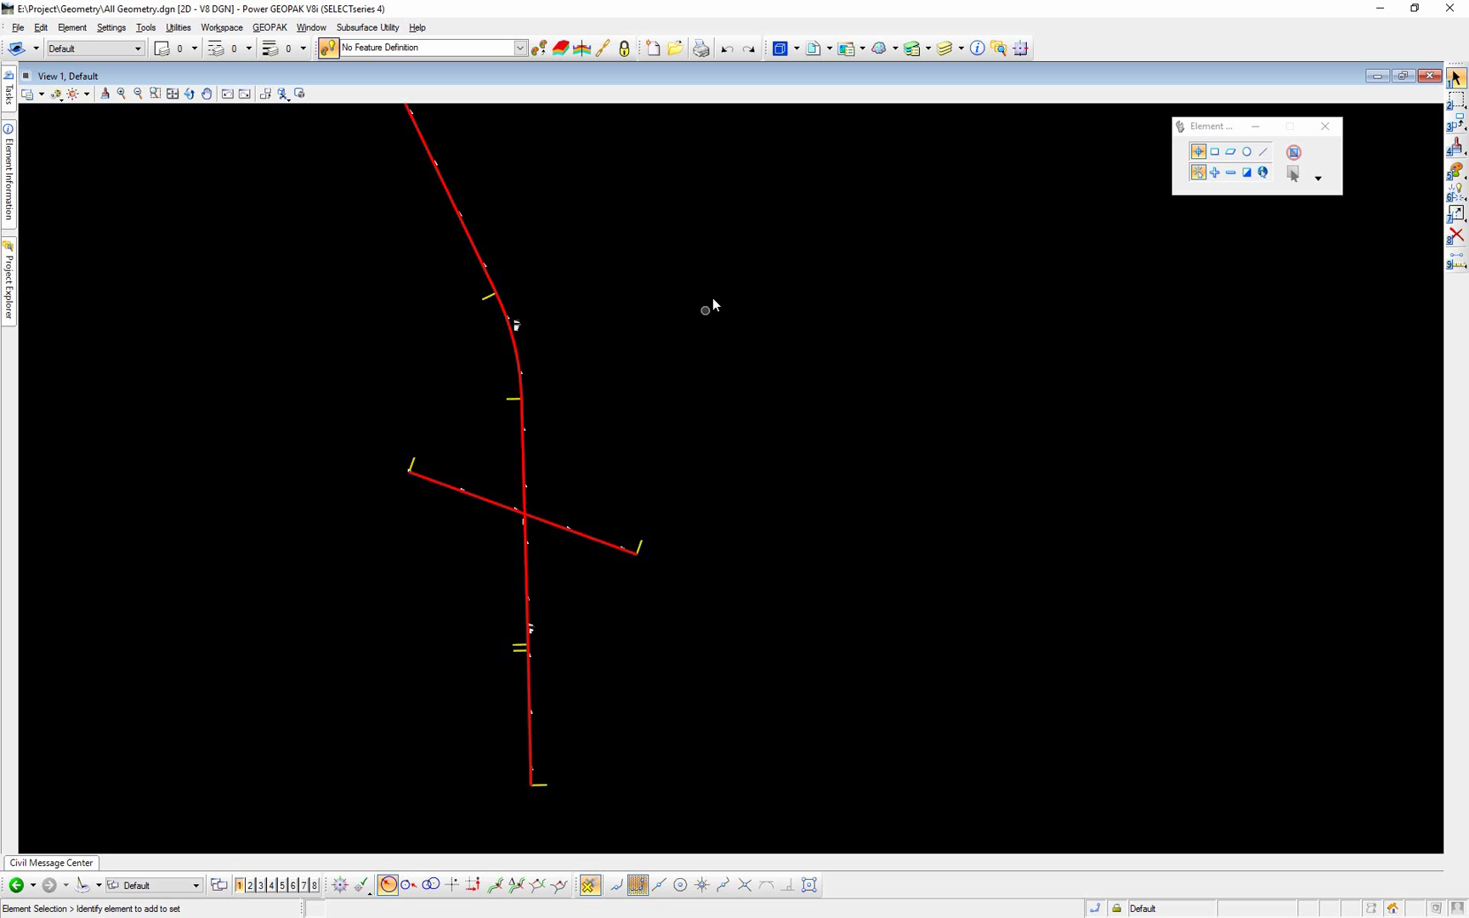
click(814, 48)
click(747, 515)
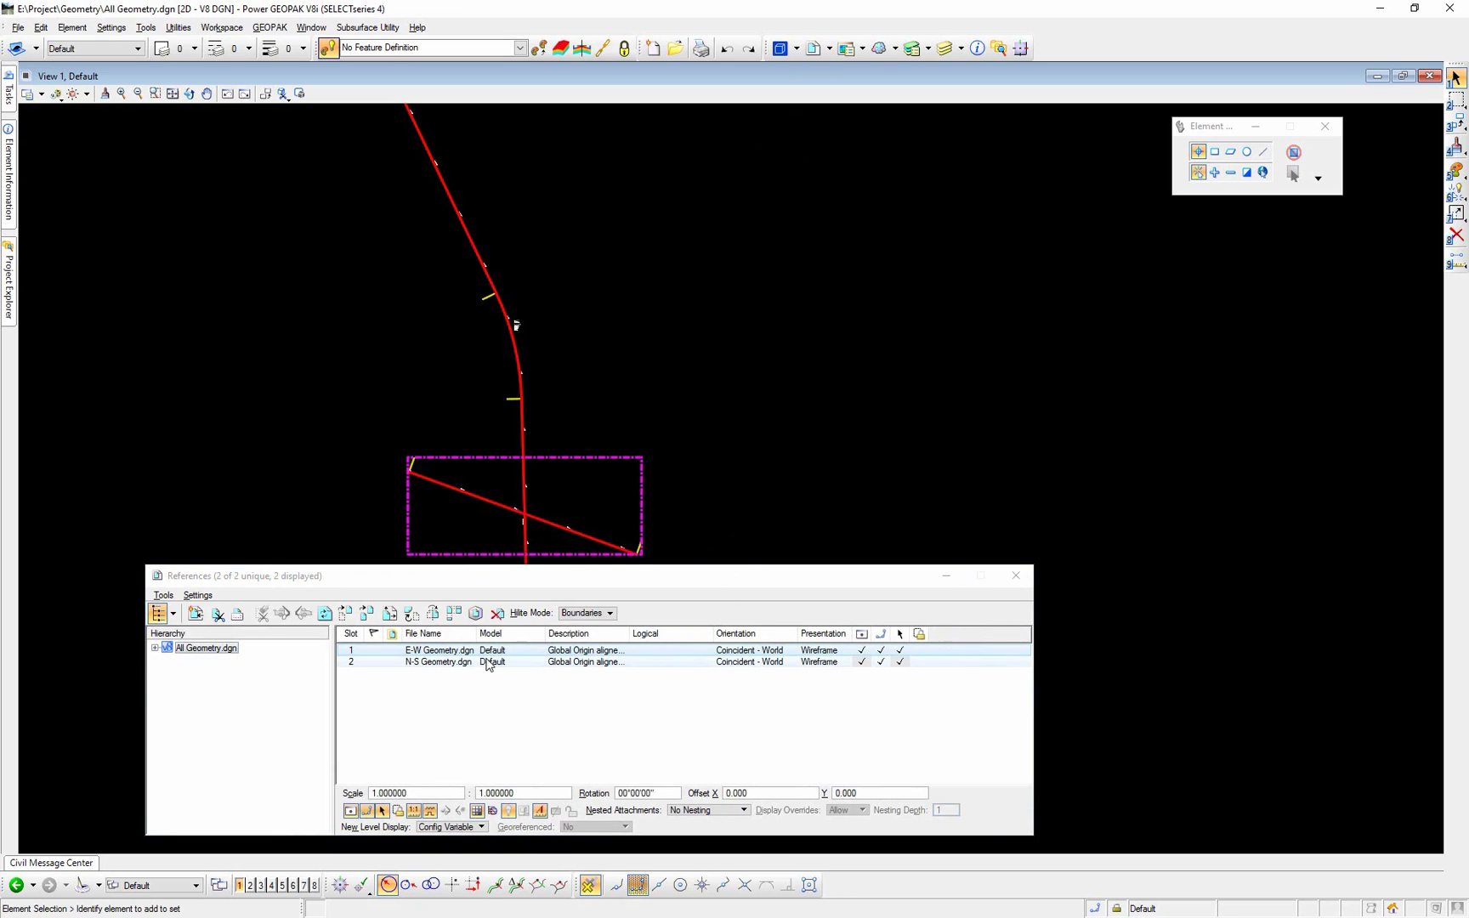
- Examine the N-S Geometry.dgn and E-W Geometry.dgn references and expand the reference hierarchy under All Geometry.dgn
click(459, 661)
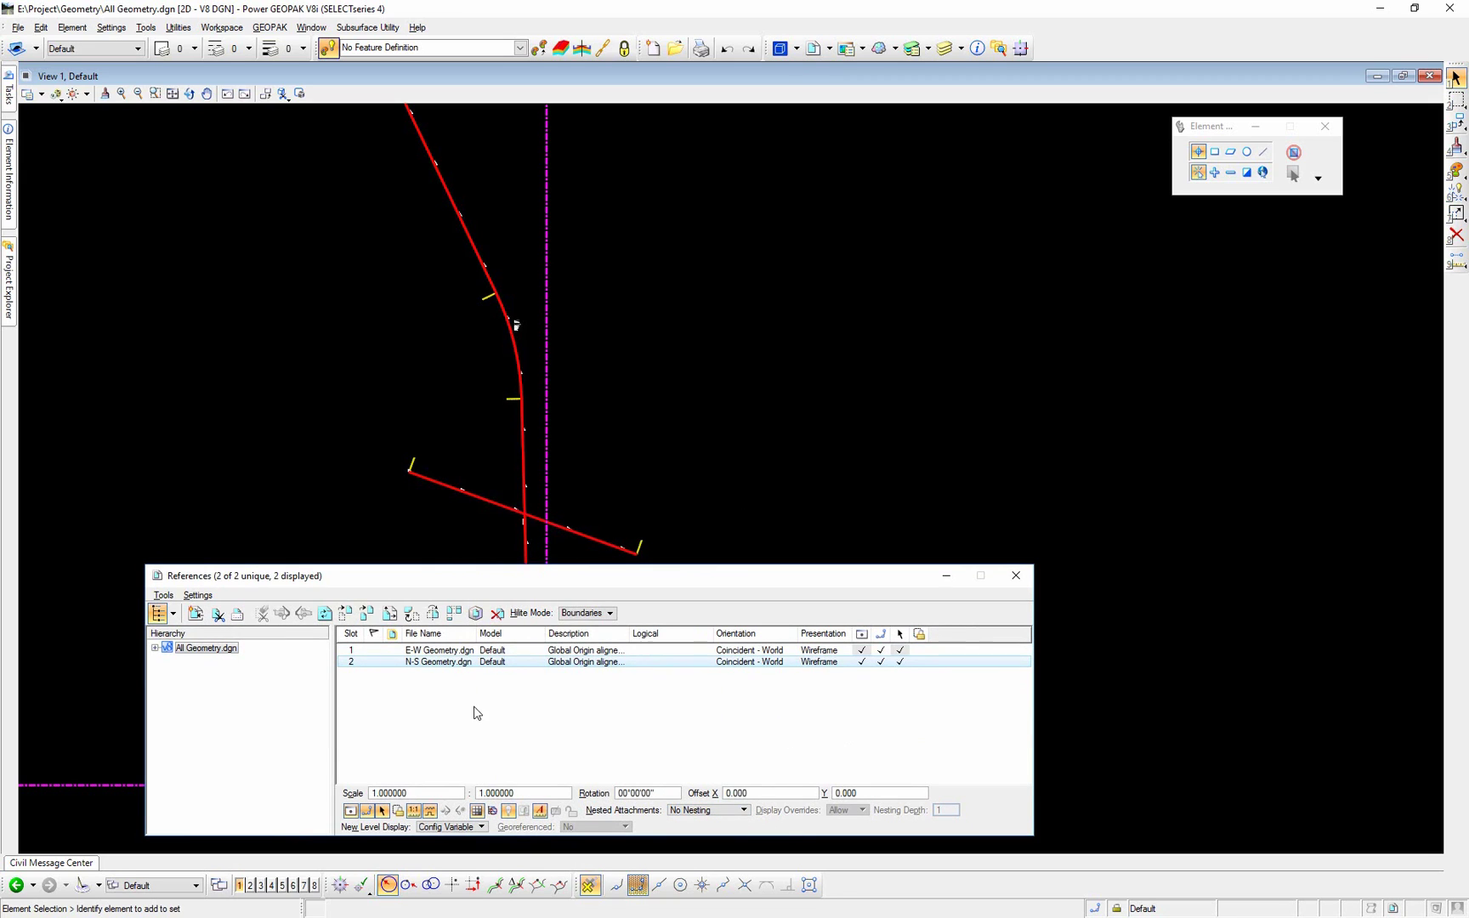
click(455, 651)
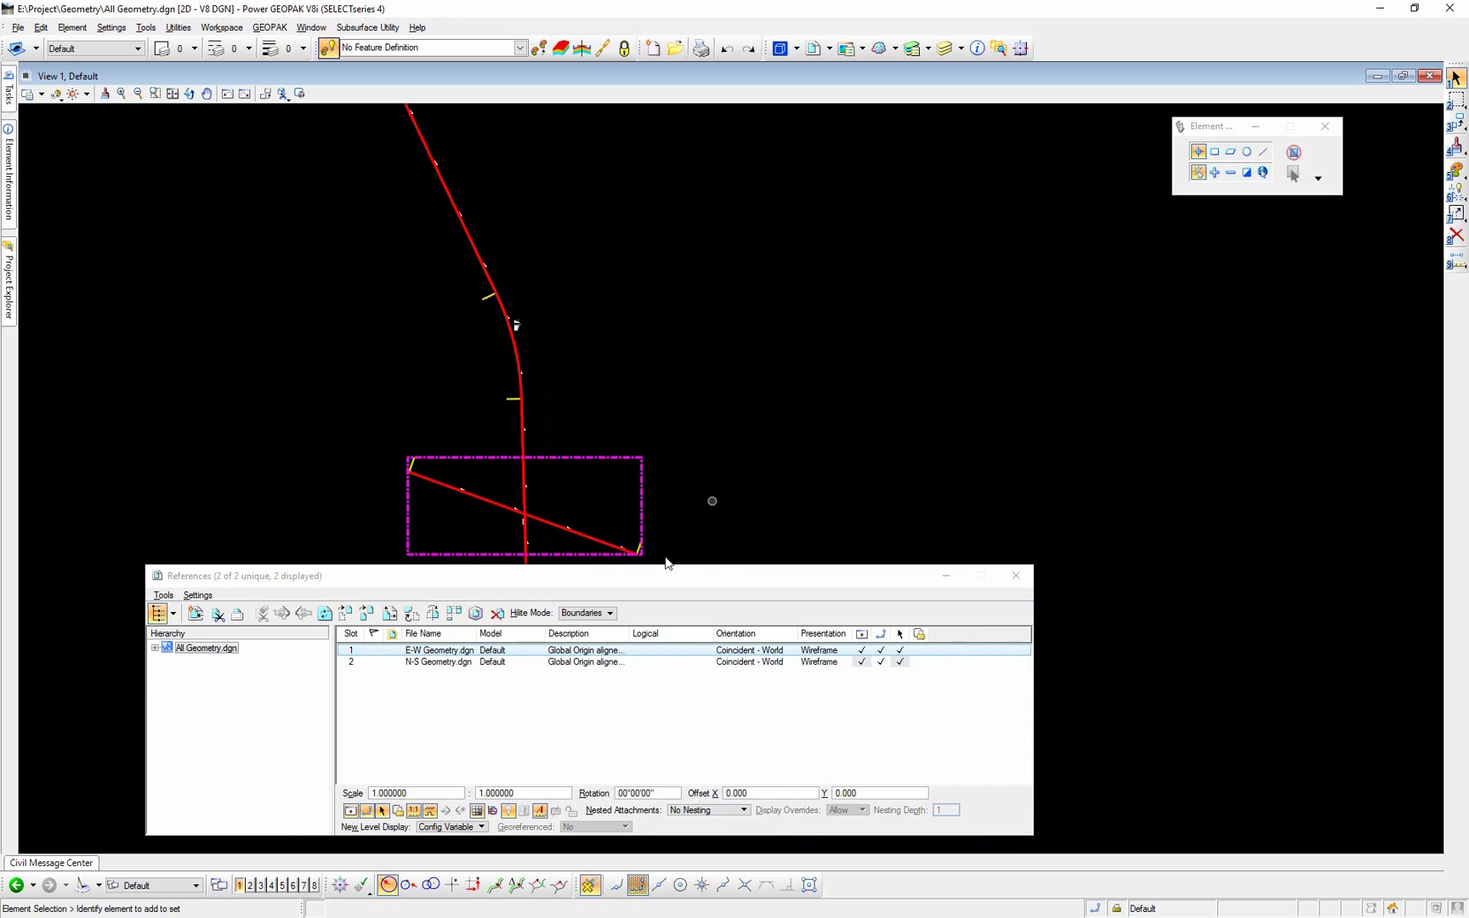
click(154, 648)
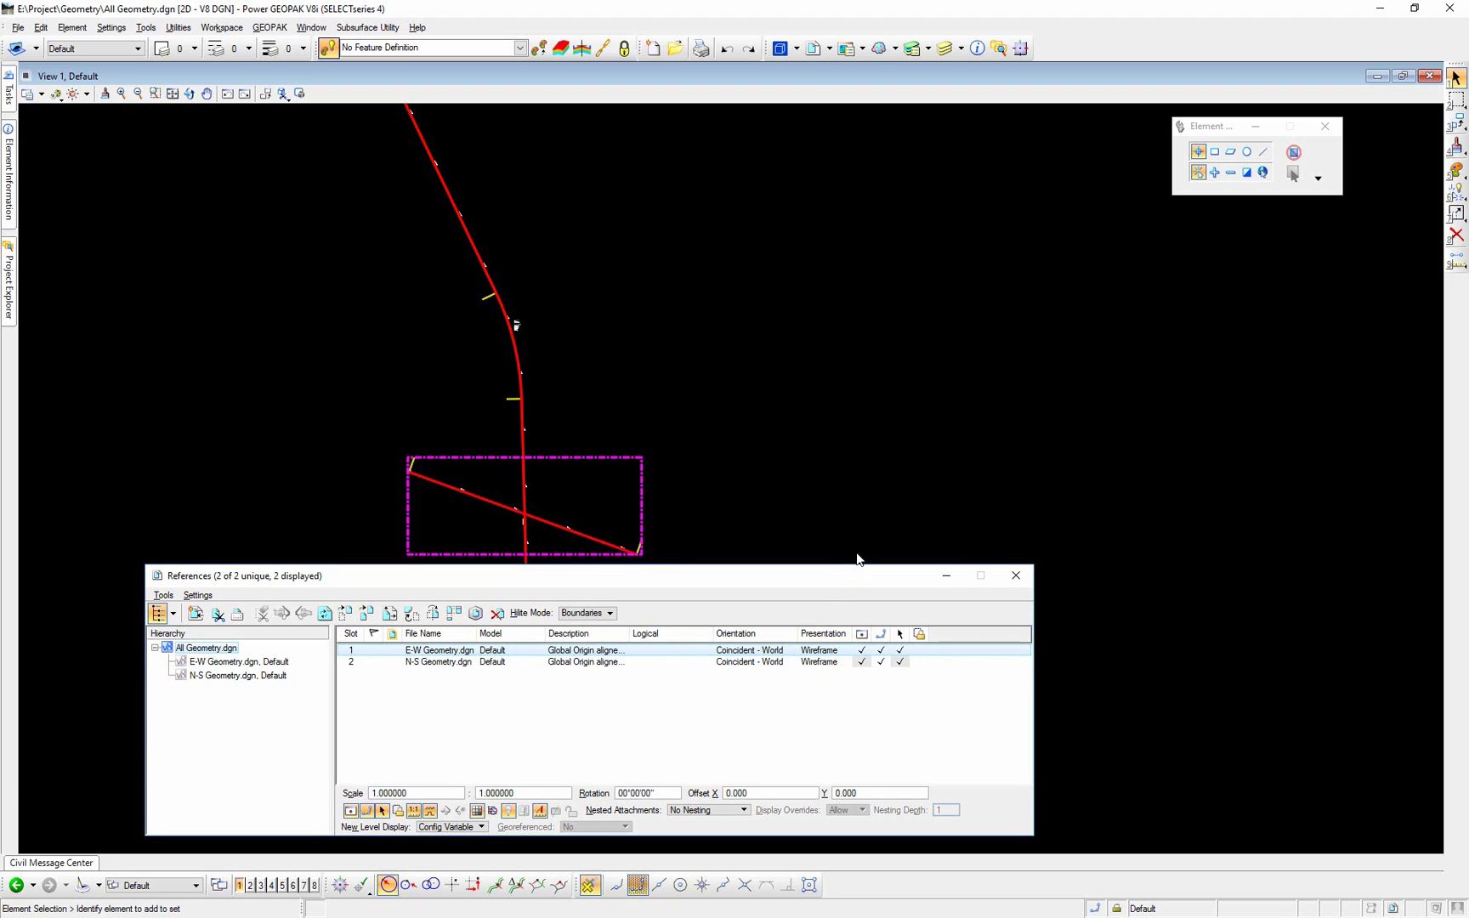
- Close the references of All Geometry.dgn and open N-S Corridor.dgn from the Corridors folder
click(793, 525)
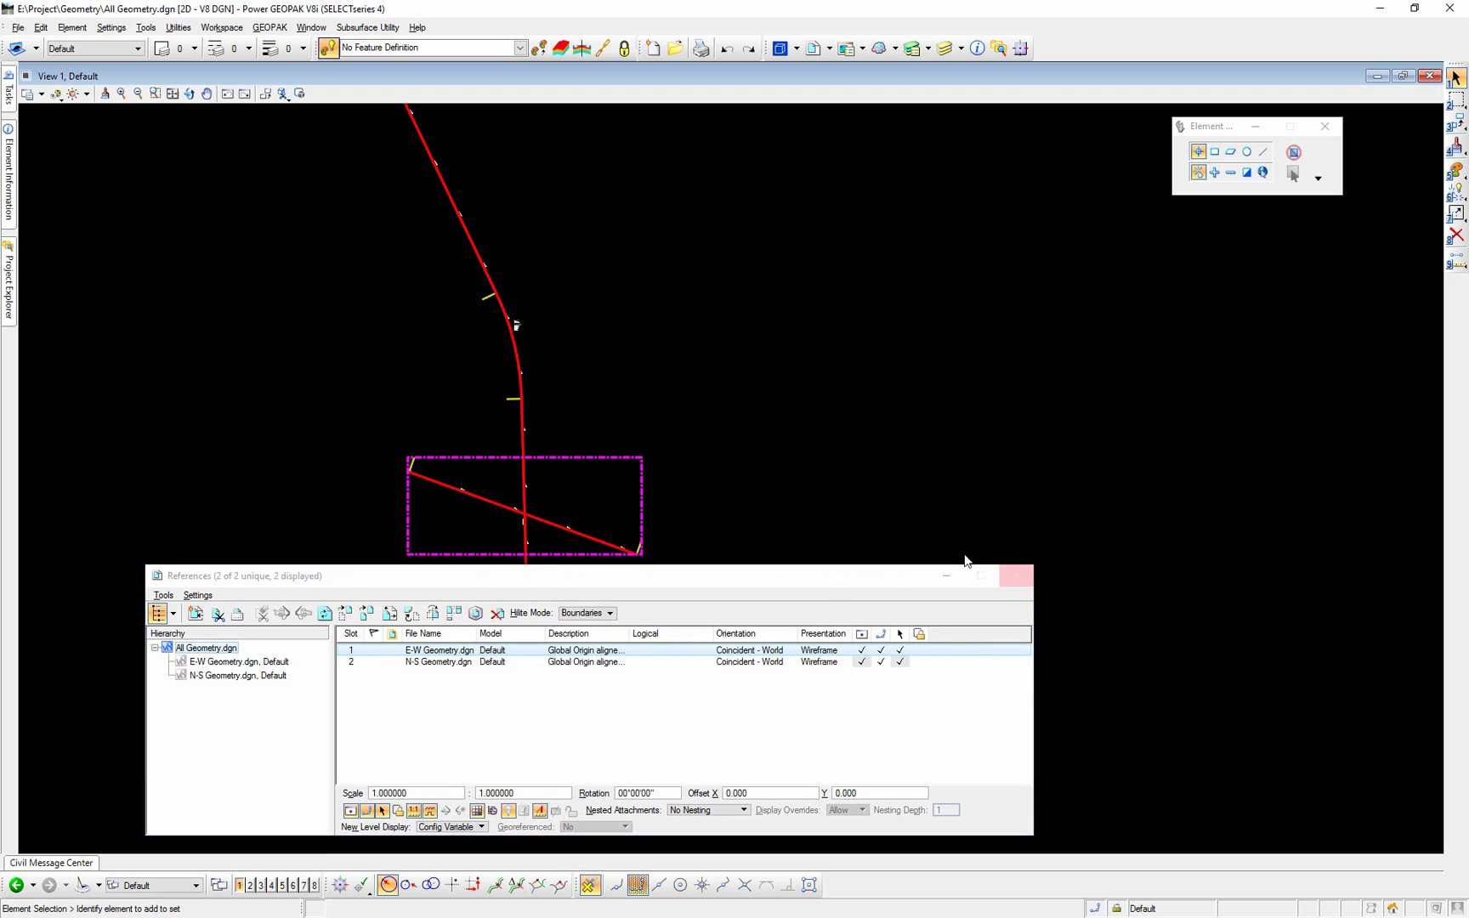
click(1016, 575)
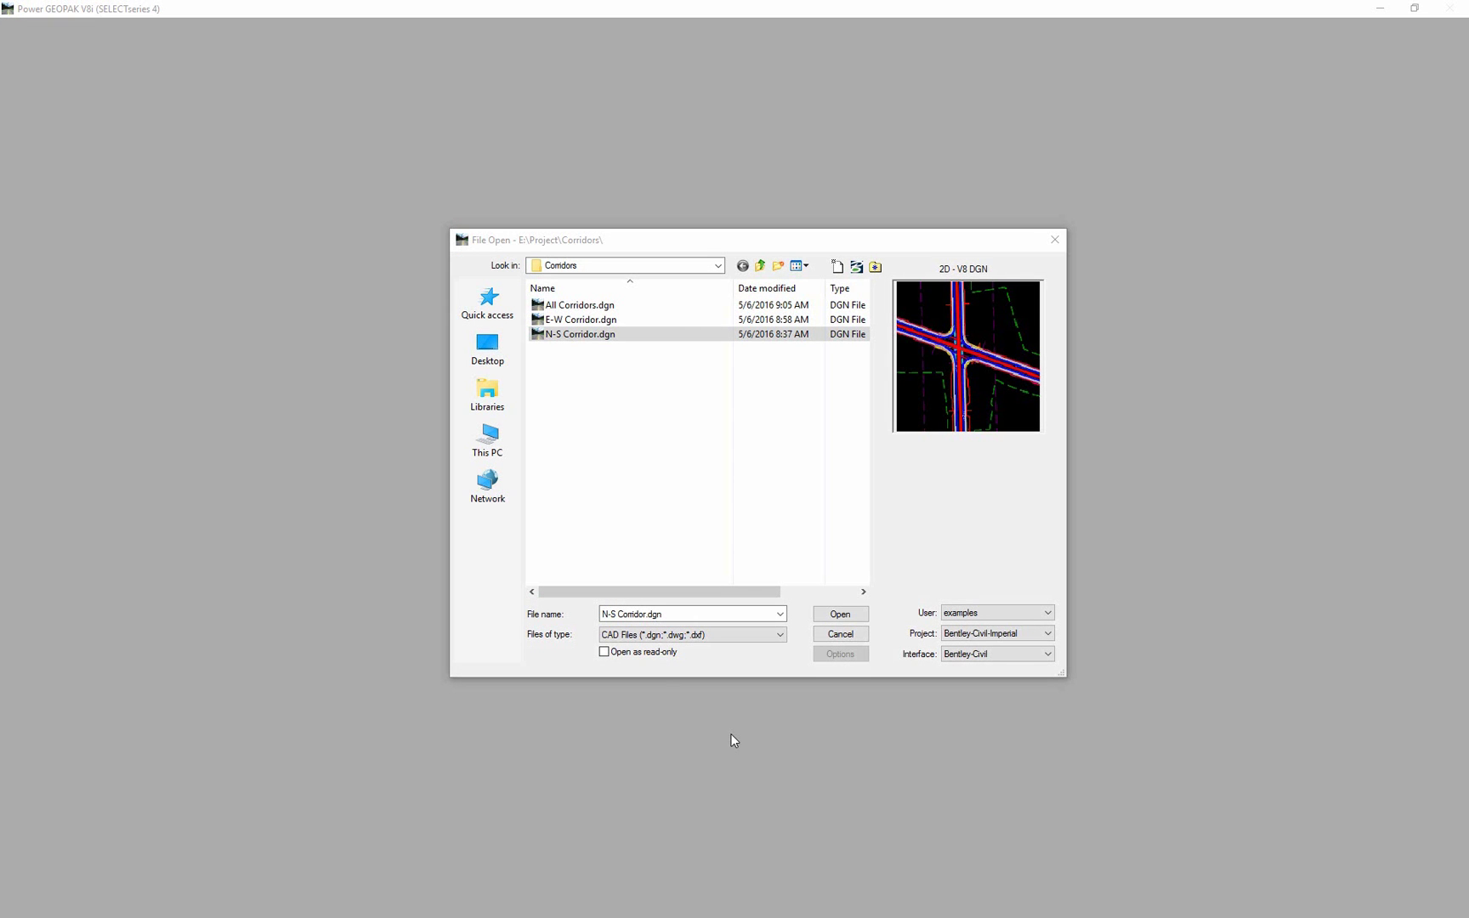
click(585, 321)
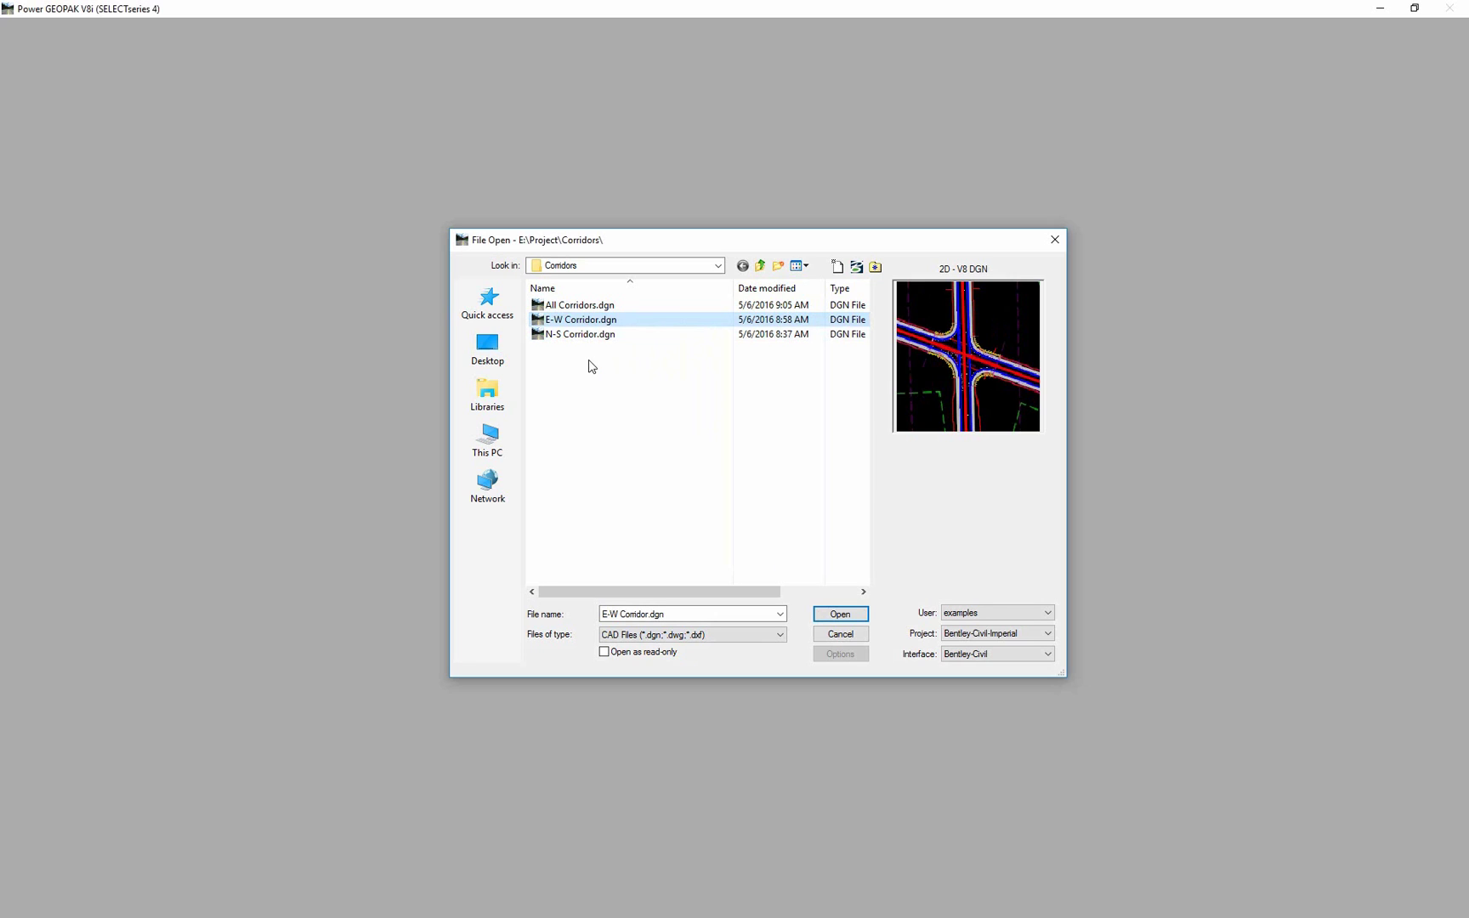
click(579, 308)
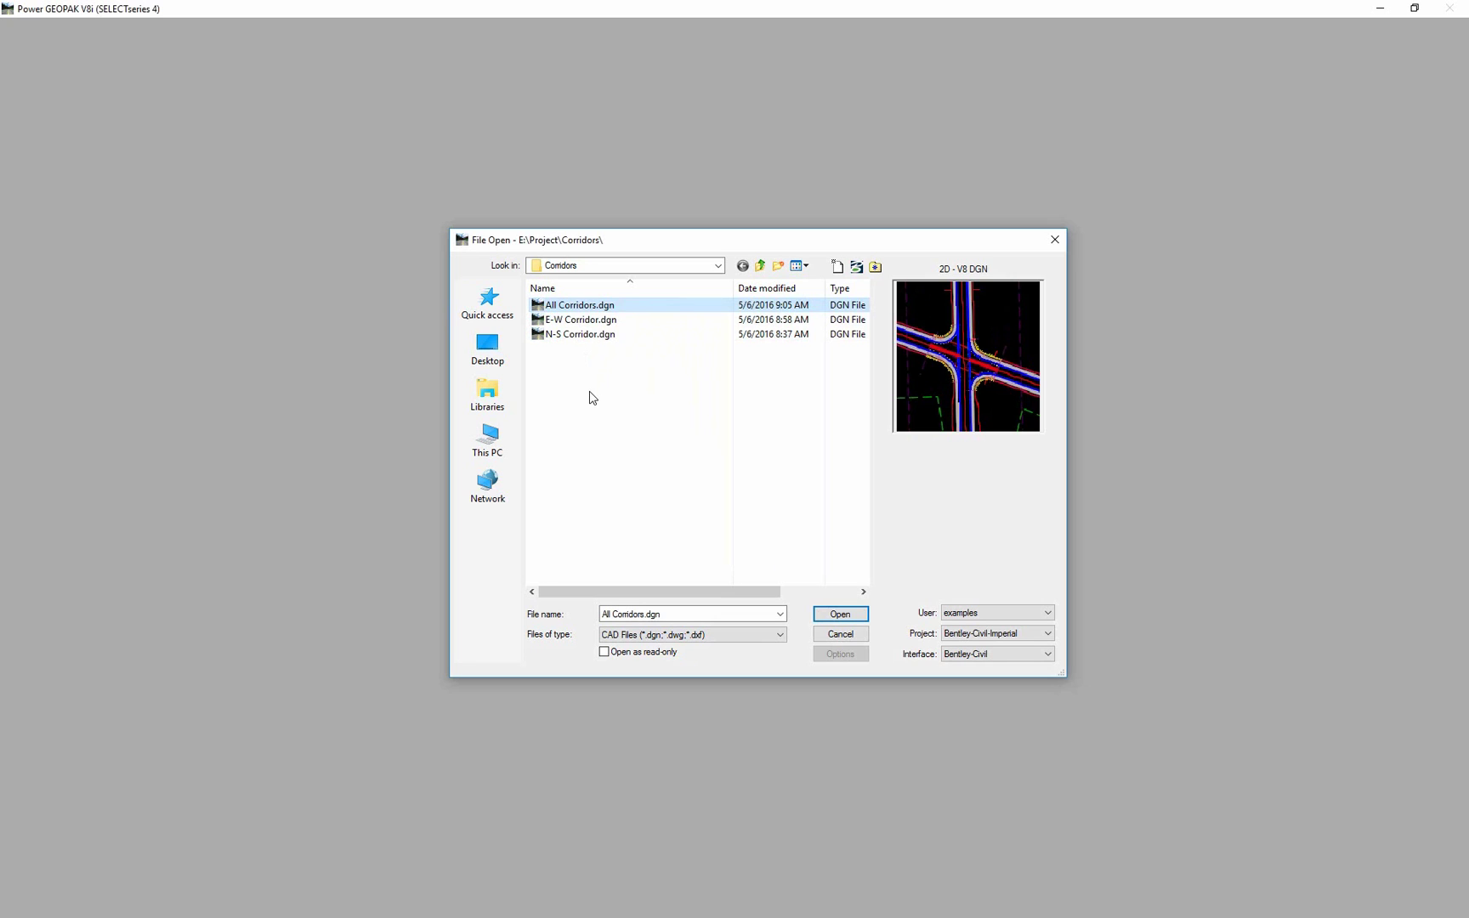
click(581, 337)
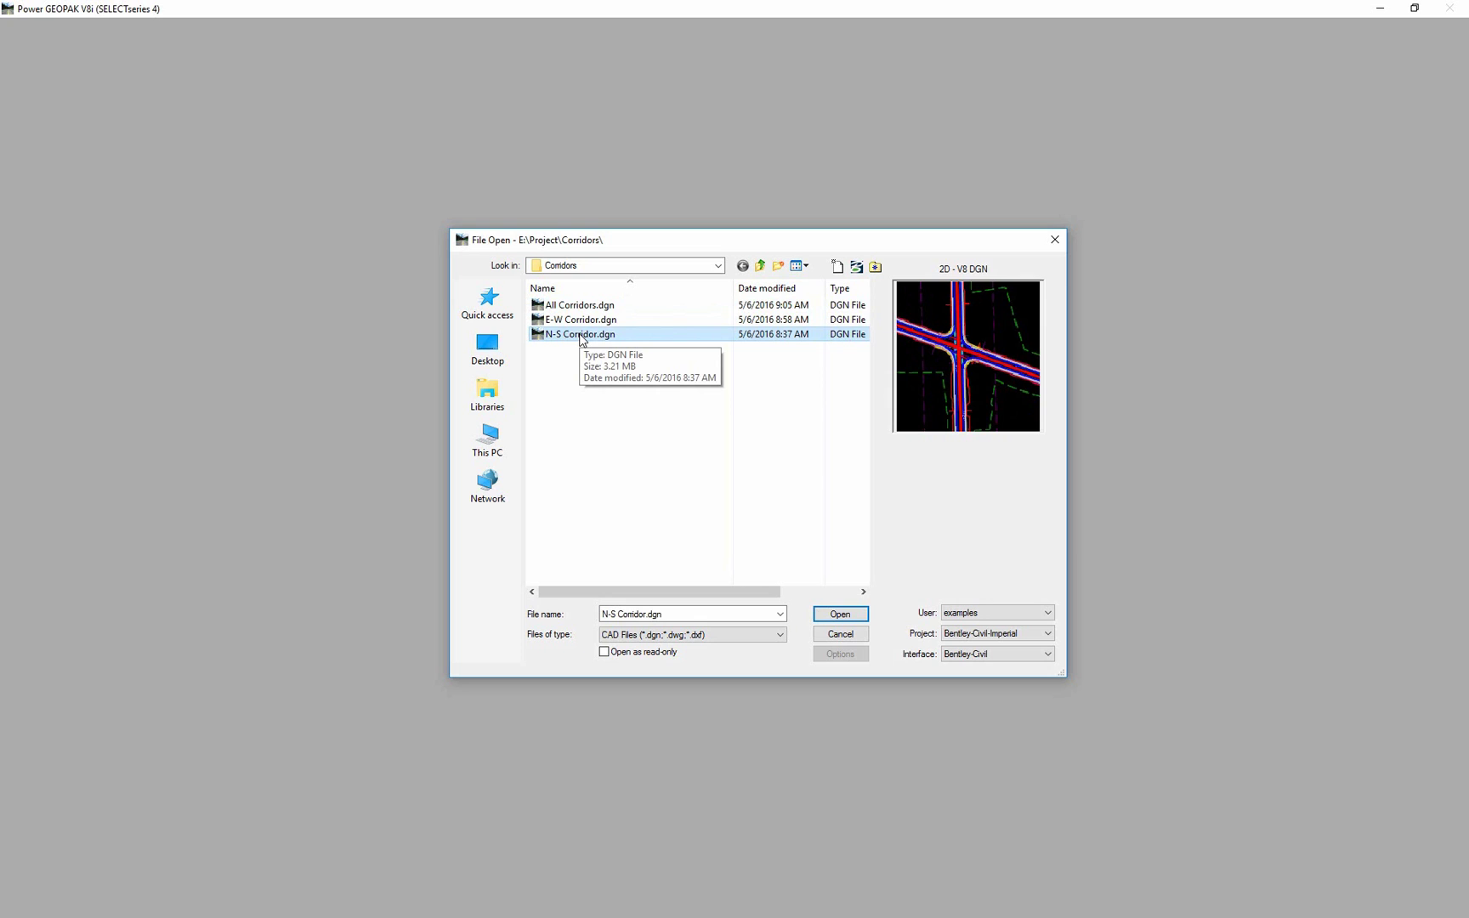
click(860, 623)
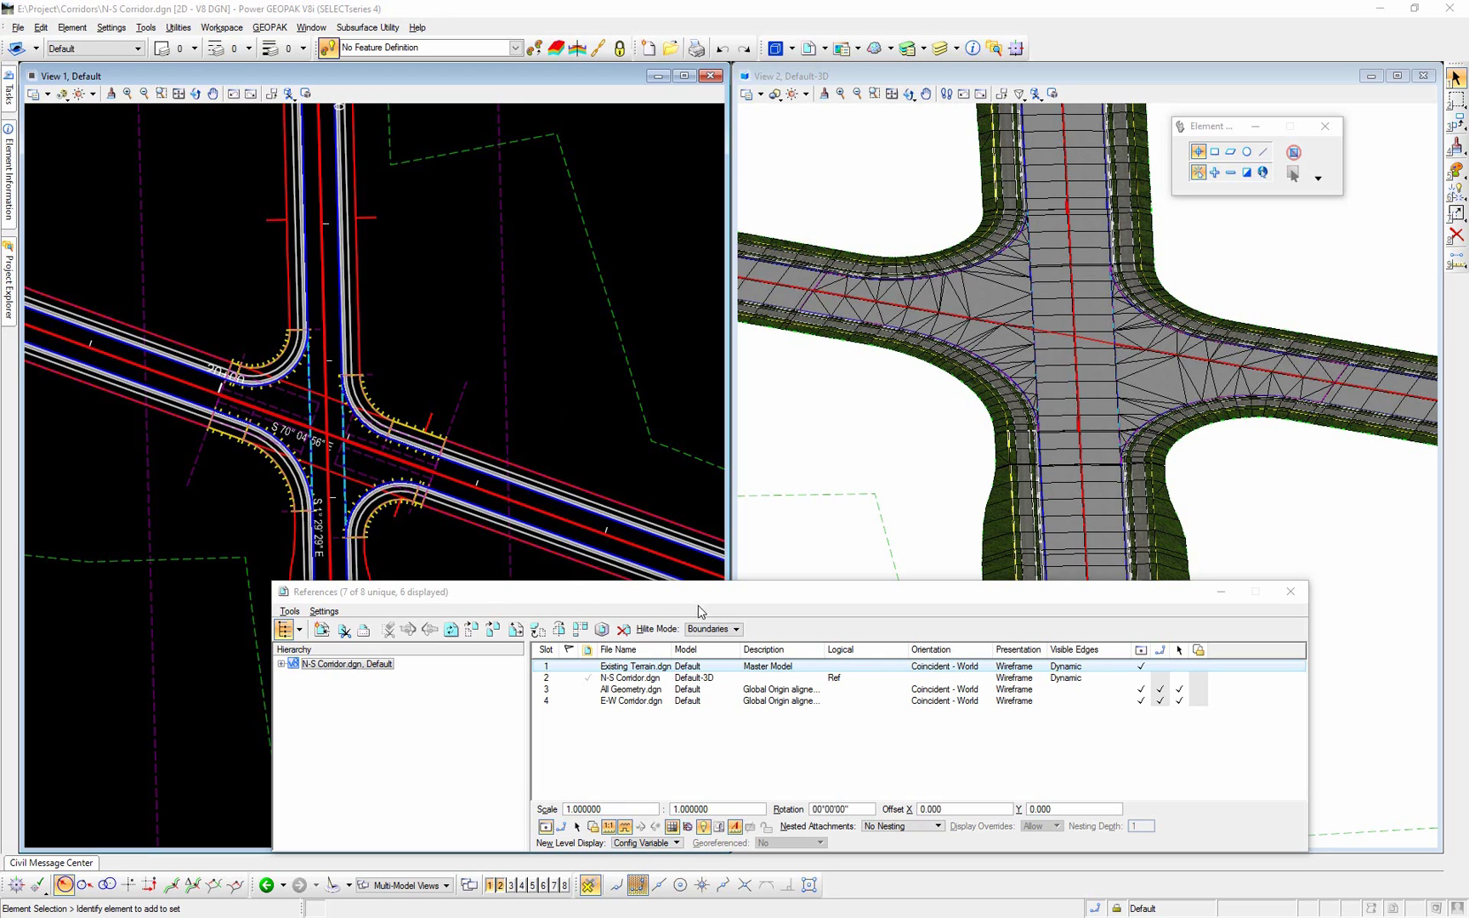
- Examine the All Geometry.dgn and E-W Corridor.dgn references attached to the 2D Default model of N-S Corridor.dgn
click(574, 518)
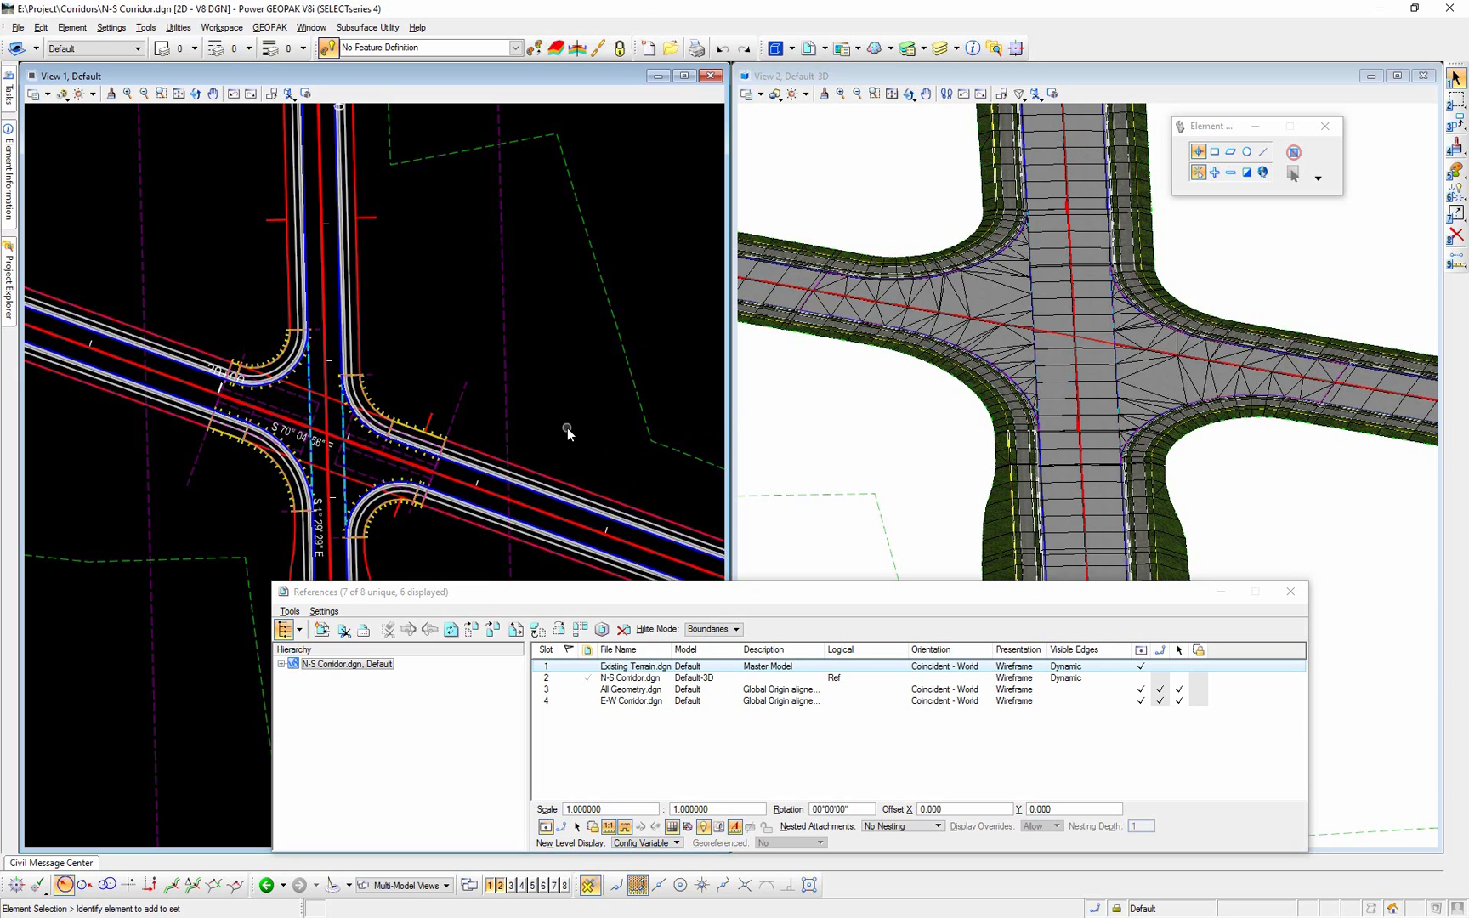
click(606, 693)
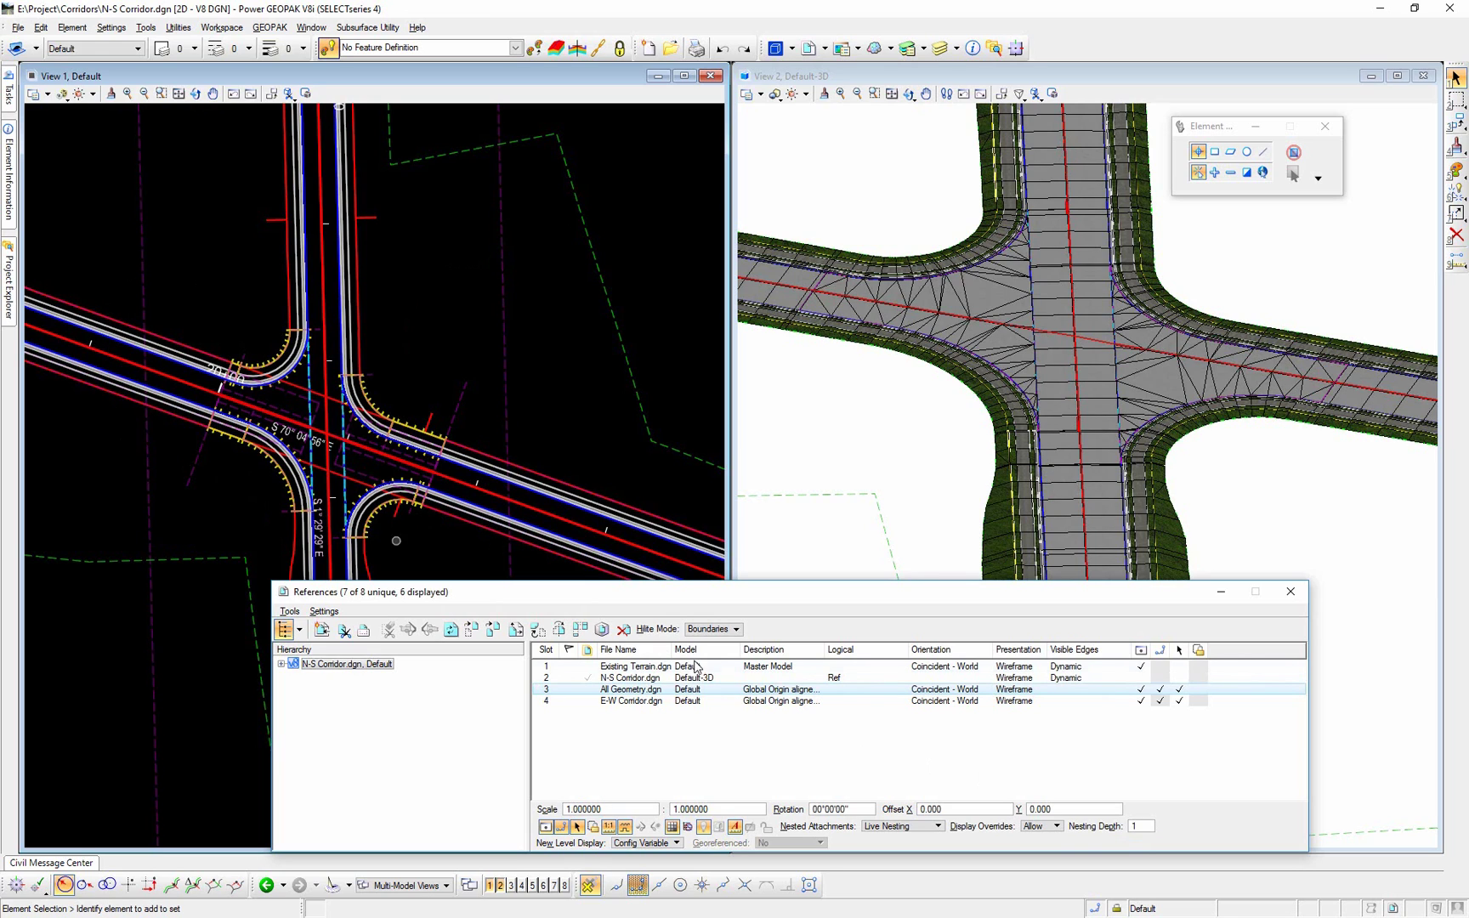
click(623, 701)
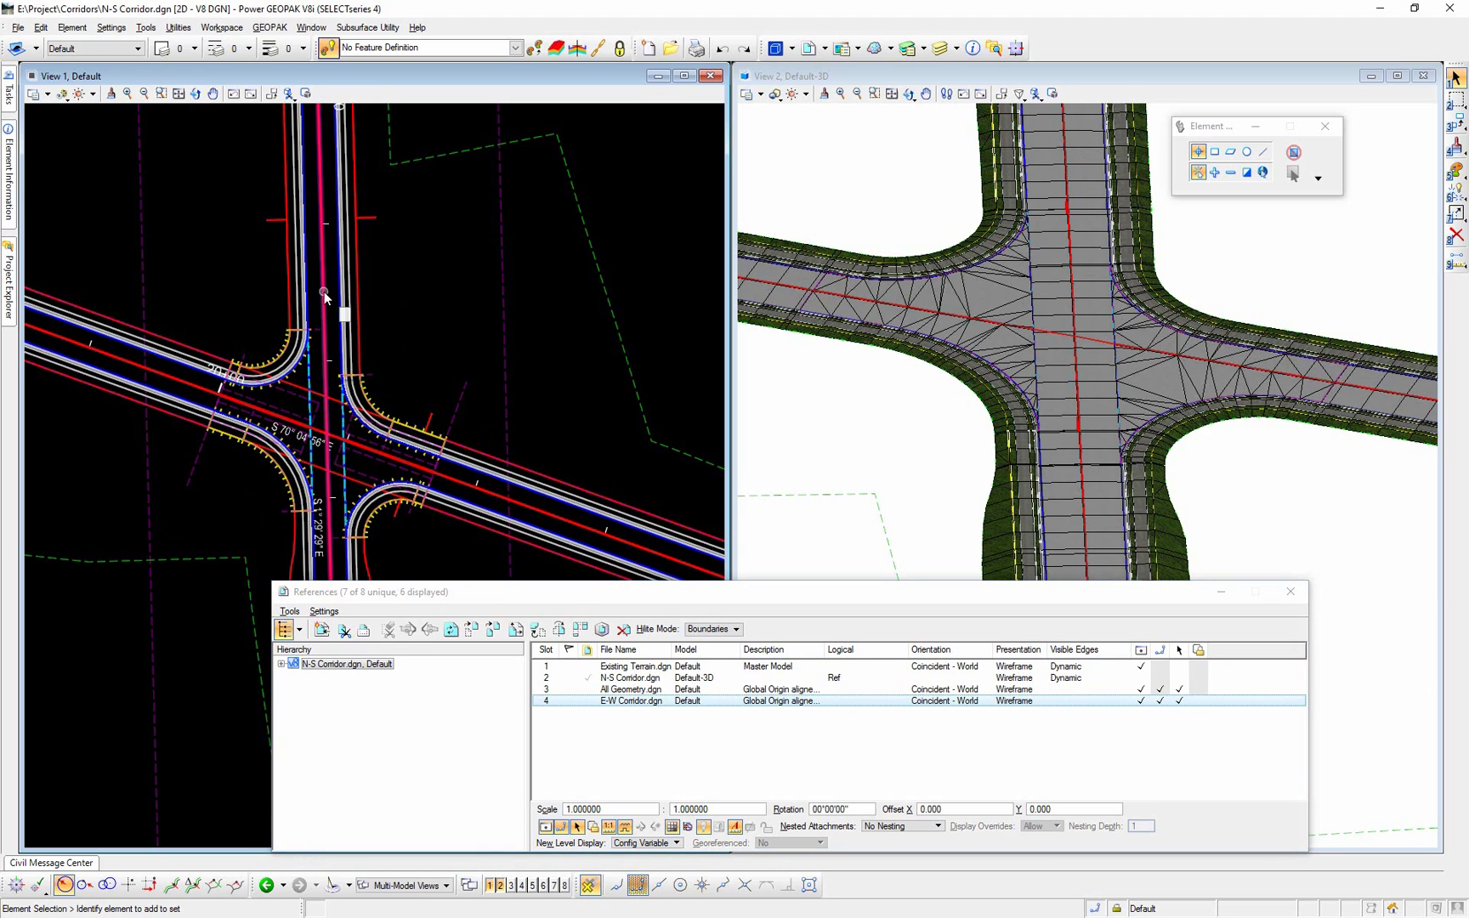
- Activate the Default-3D view and examine the E-W Corridor.dgn reference attached to the 3D model
click(857, 458)
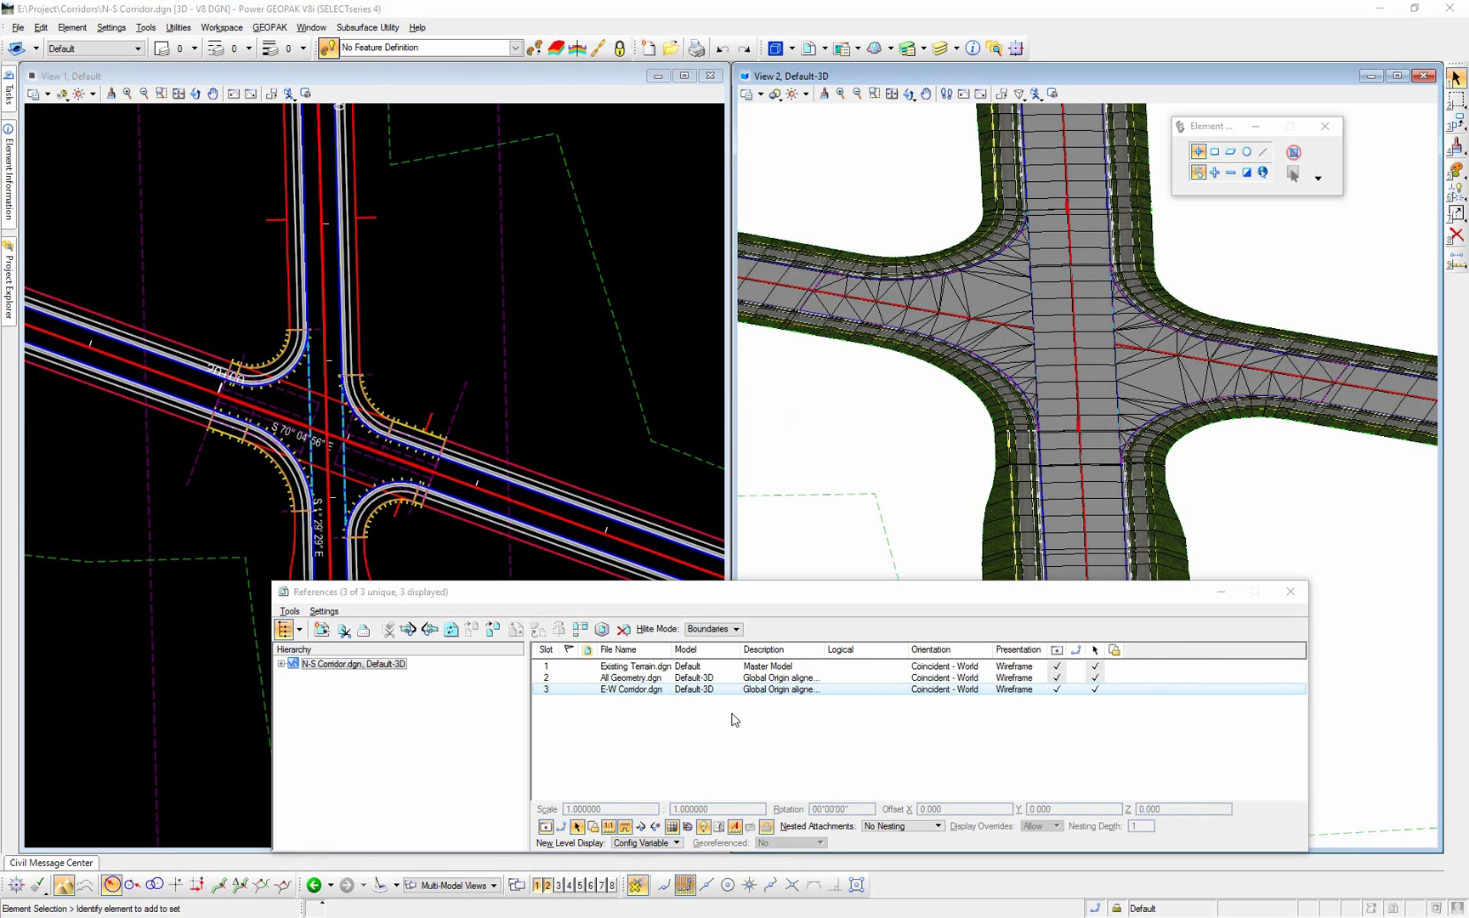
click(656, 691)
click(866, 294)
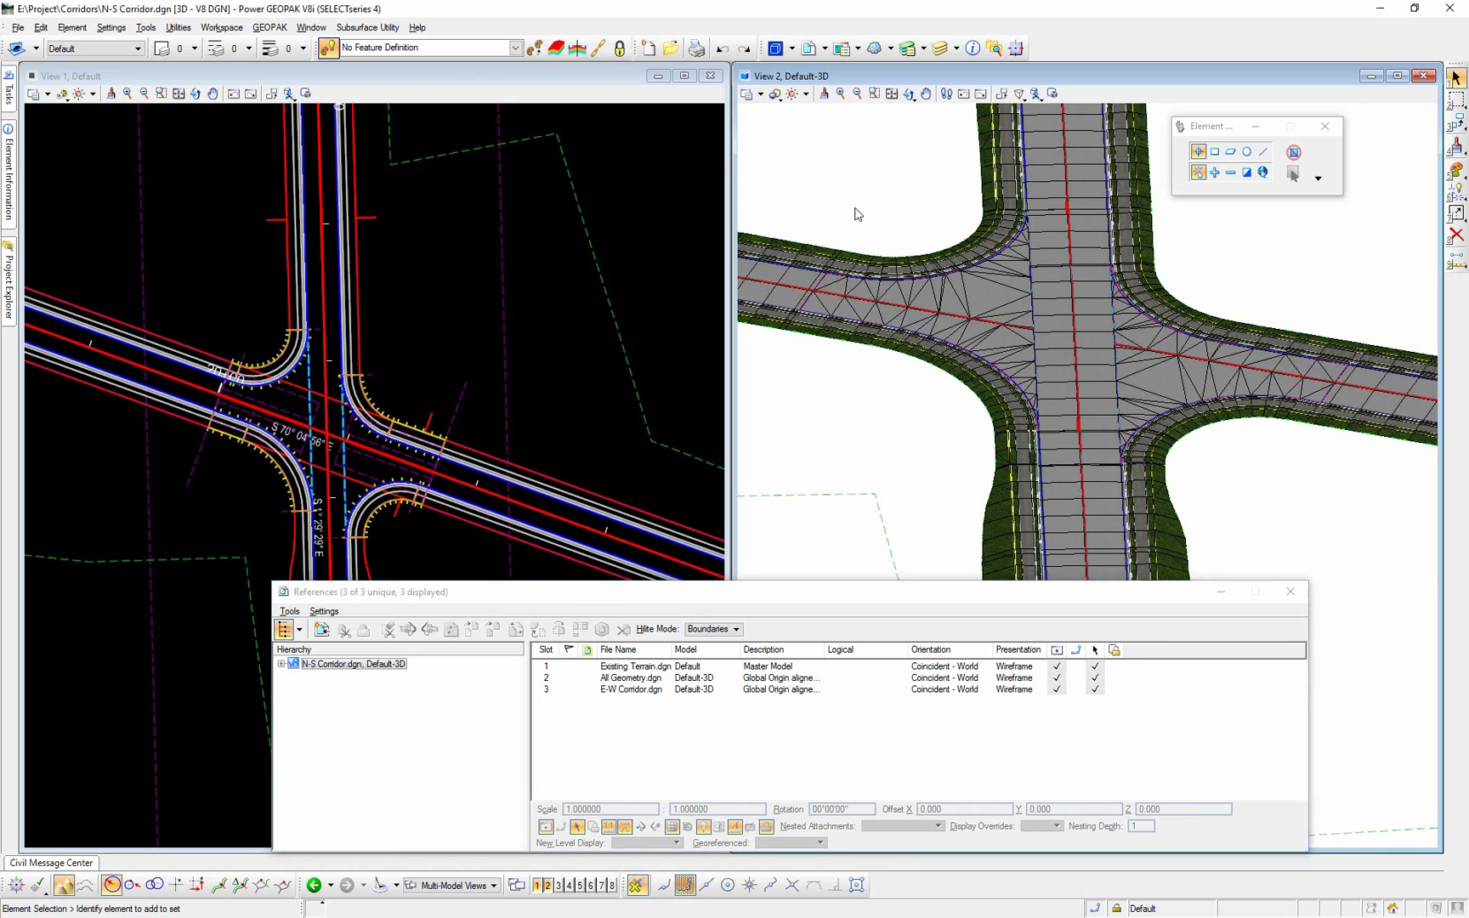
click(625, 693)
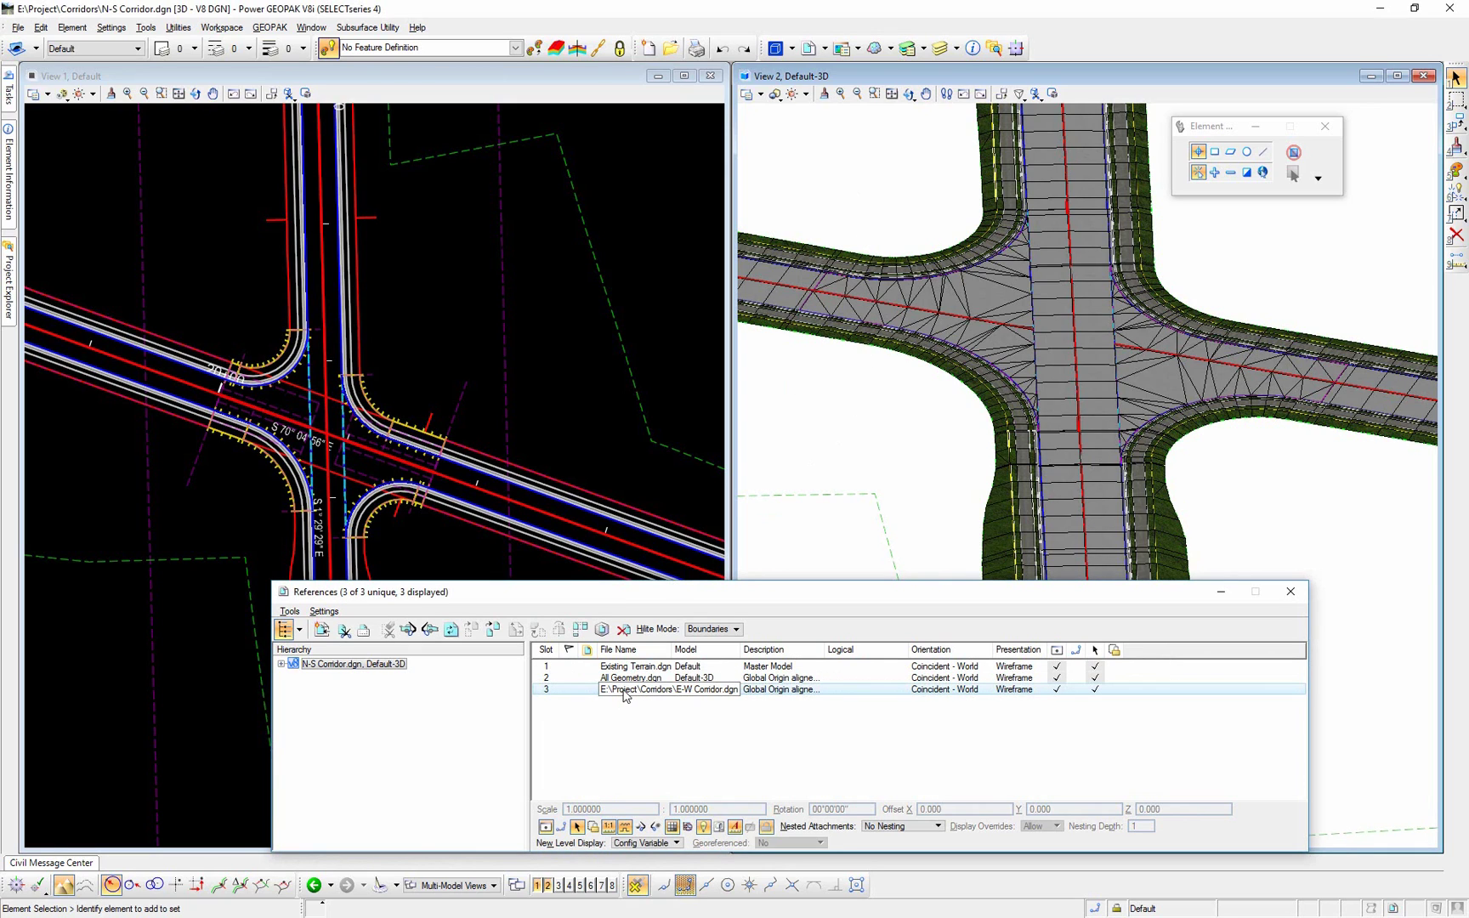
click(813, 725)
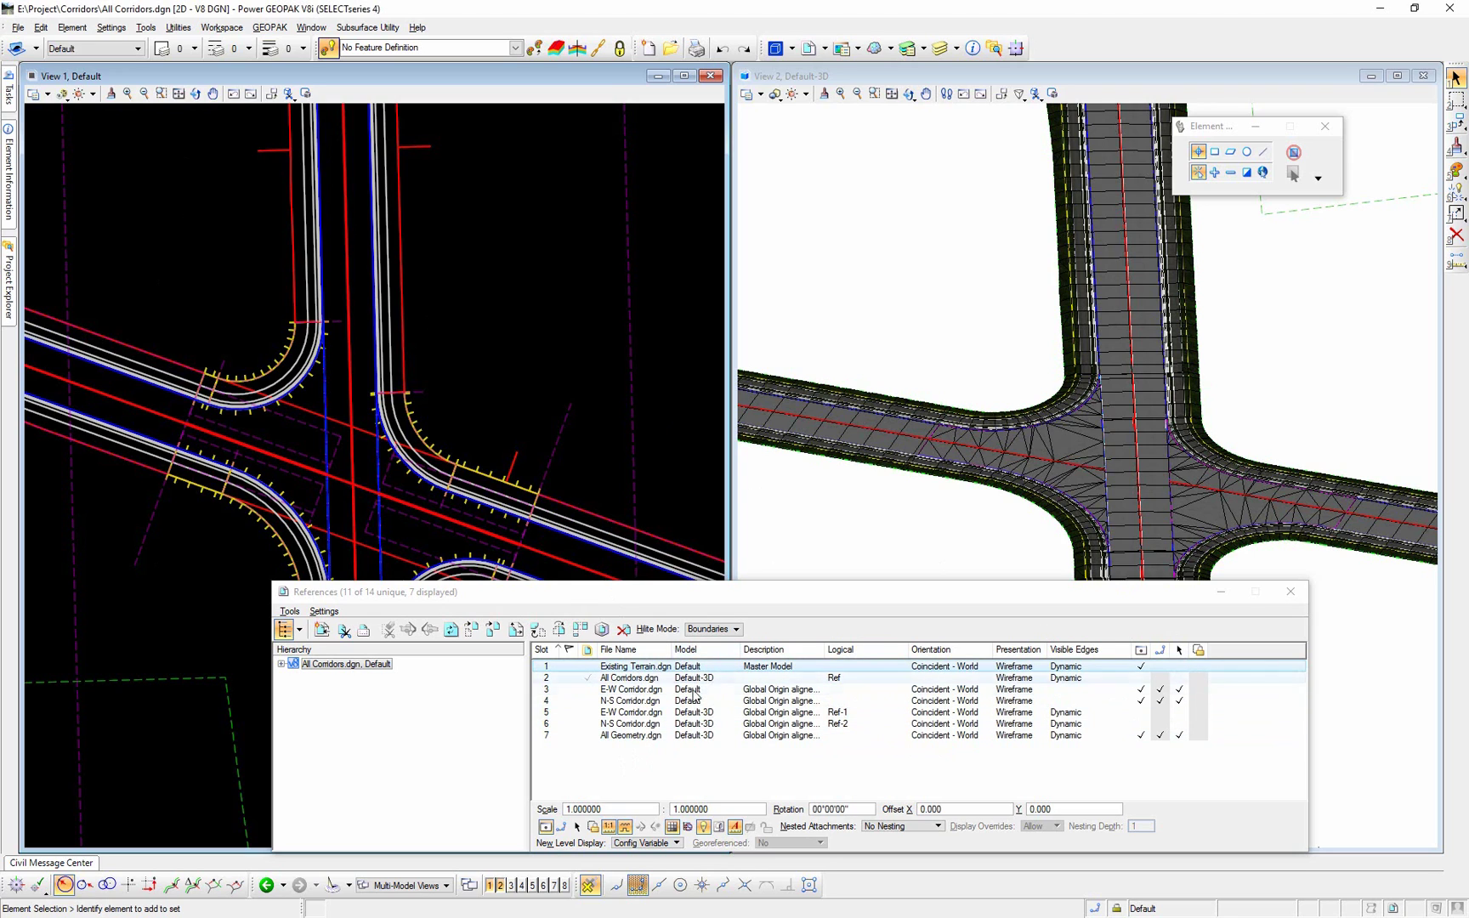
- Examine the Default-3D container reference and the E-W and N-S Corridor.dgn Default references attached to All Corridors.dgn
click(659, 680)
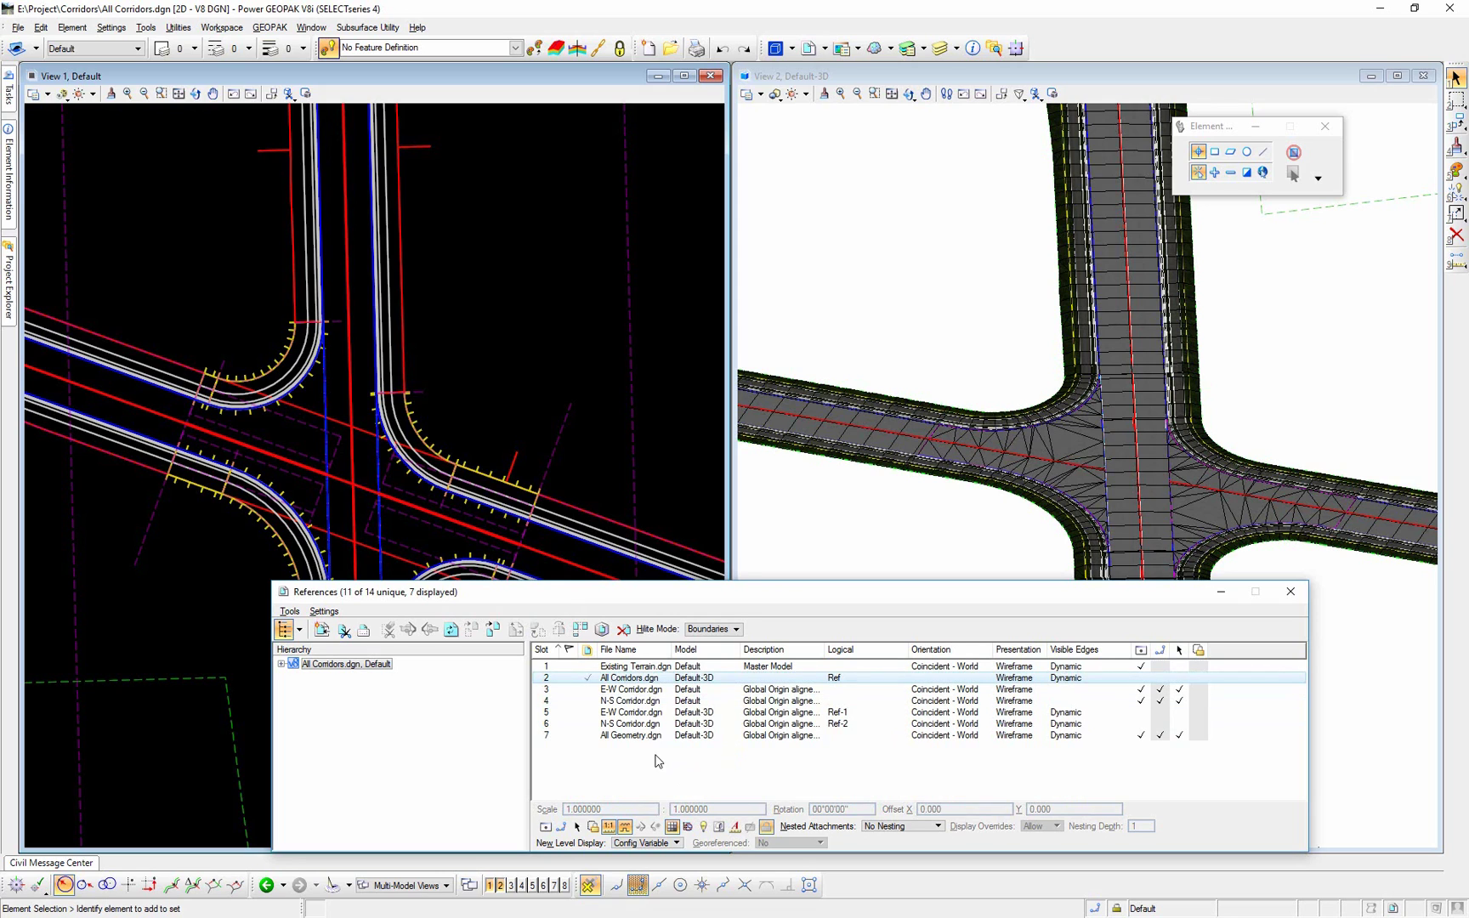
click(621, 691)
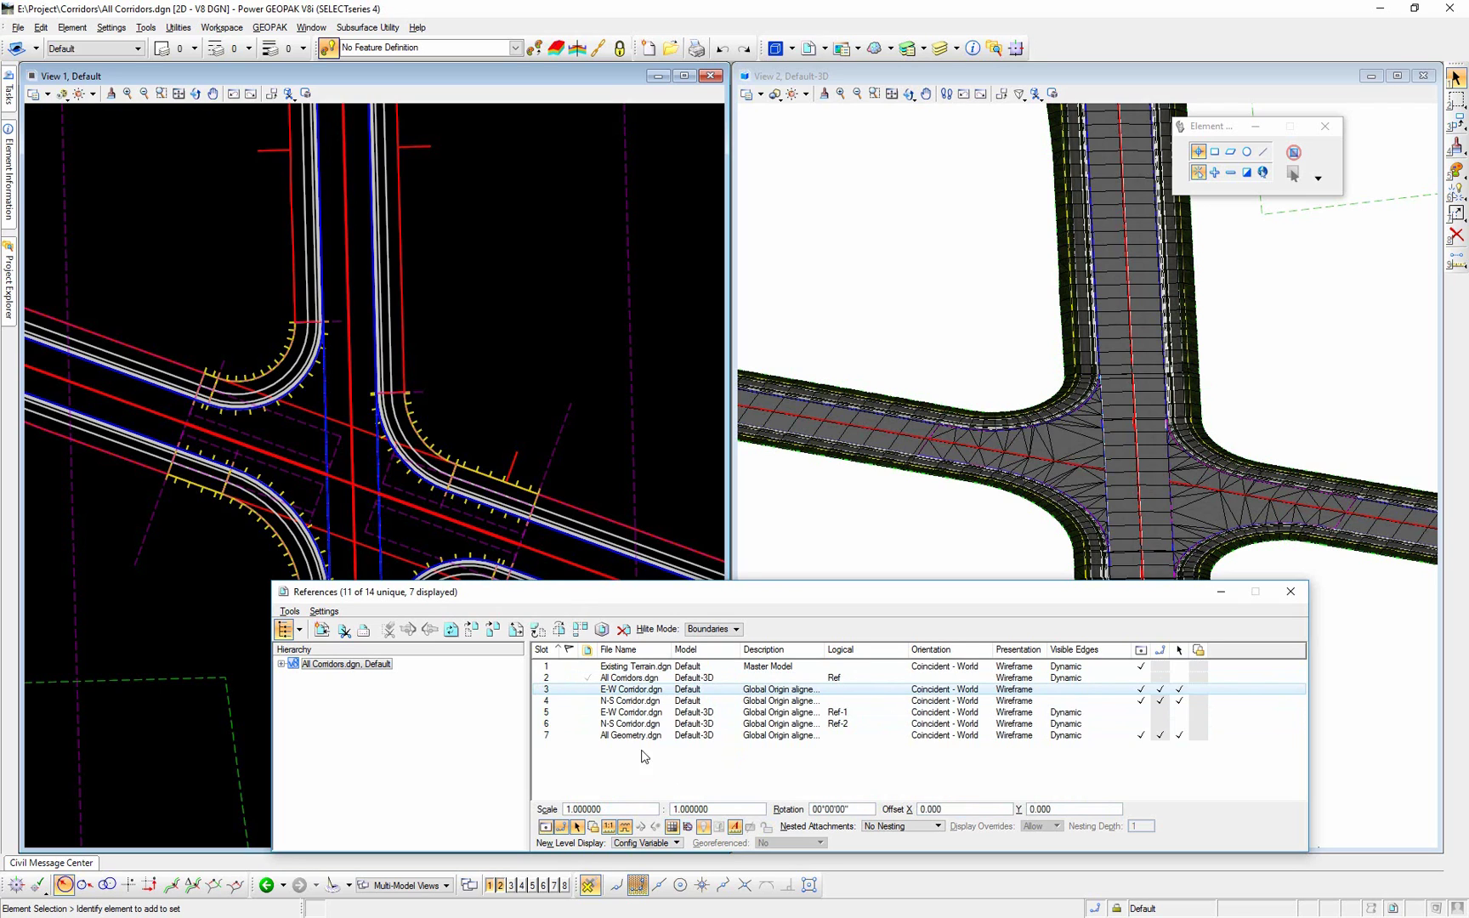
click(617, 701)
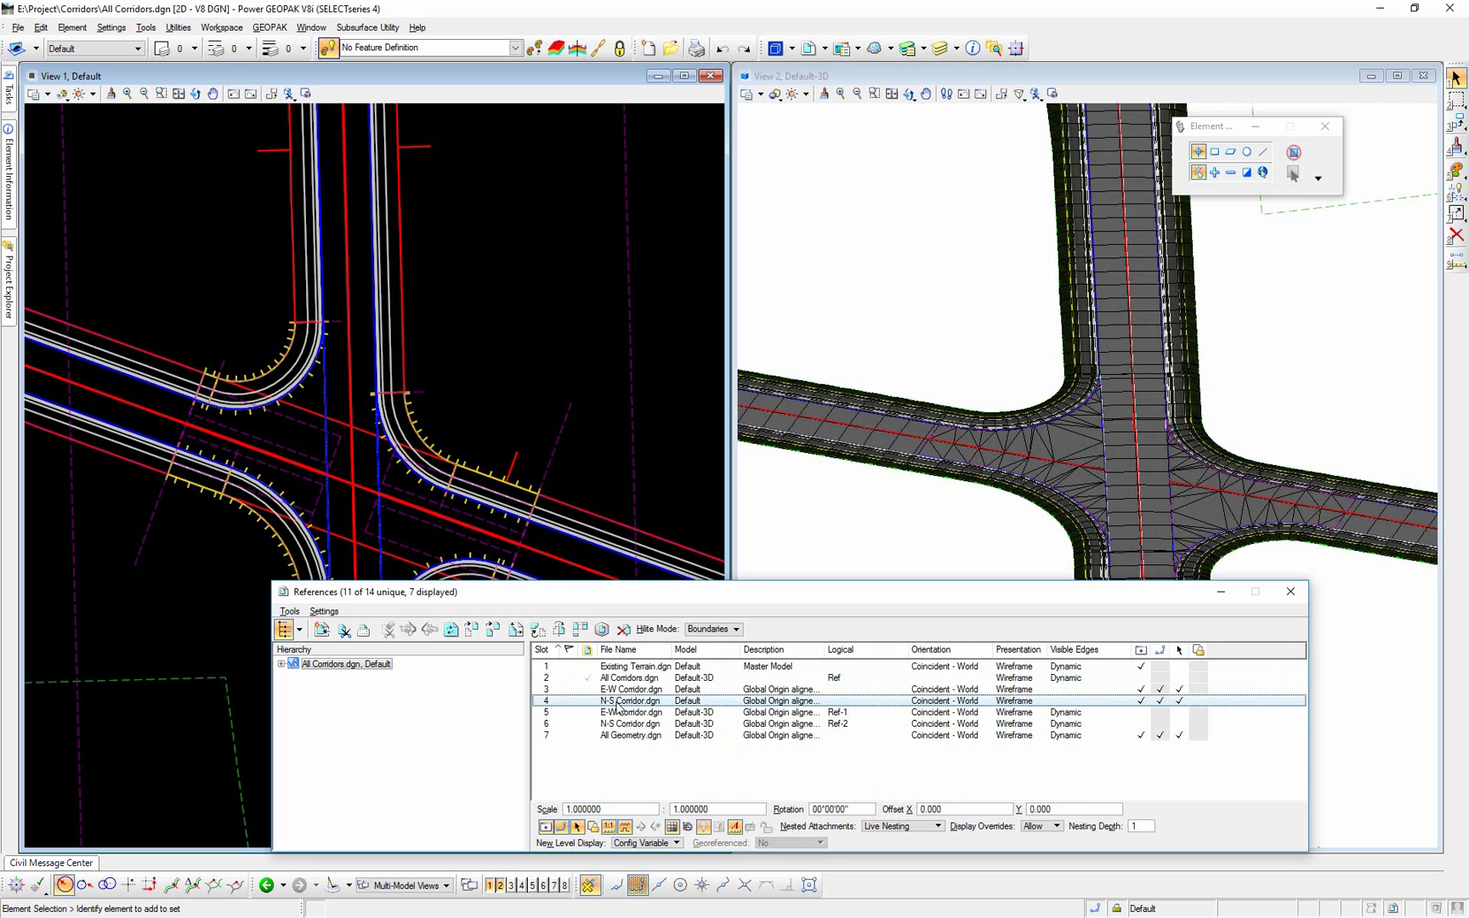
click(622, 690)
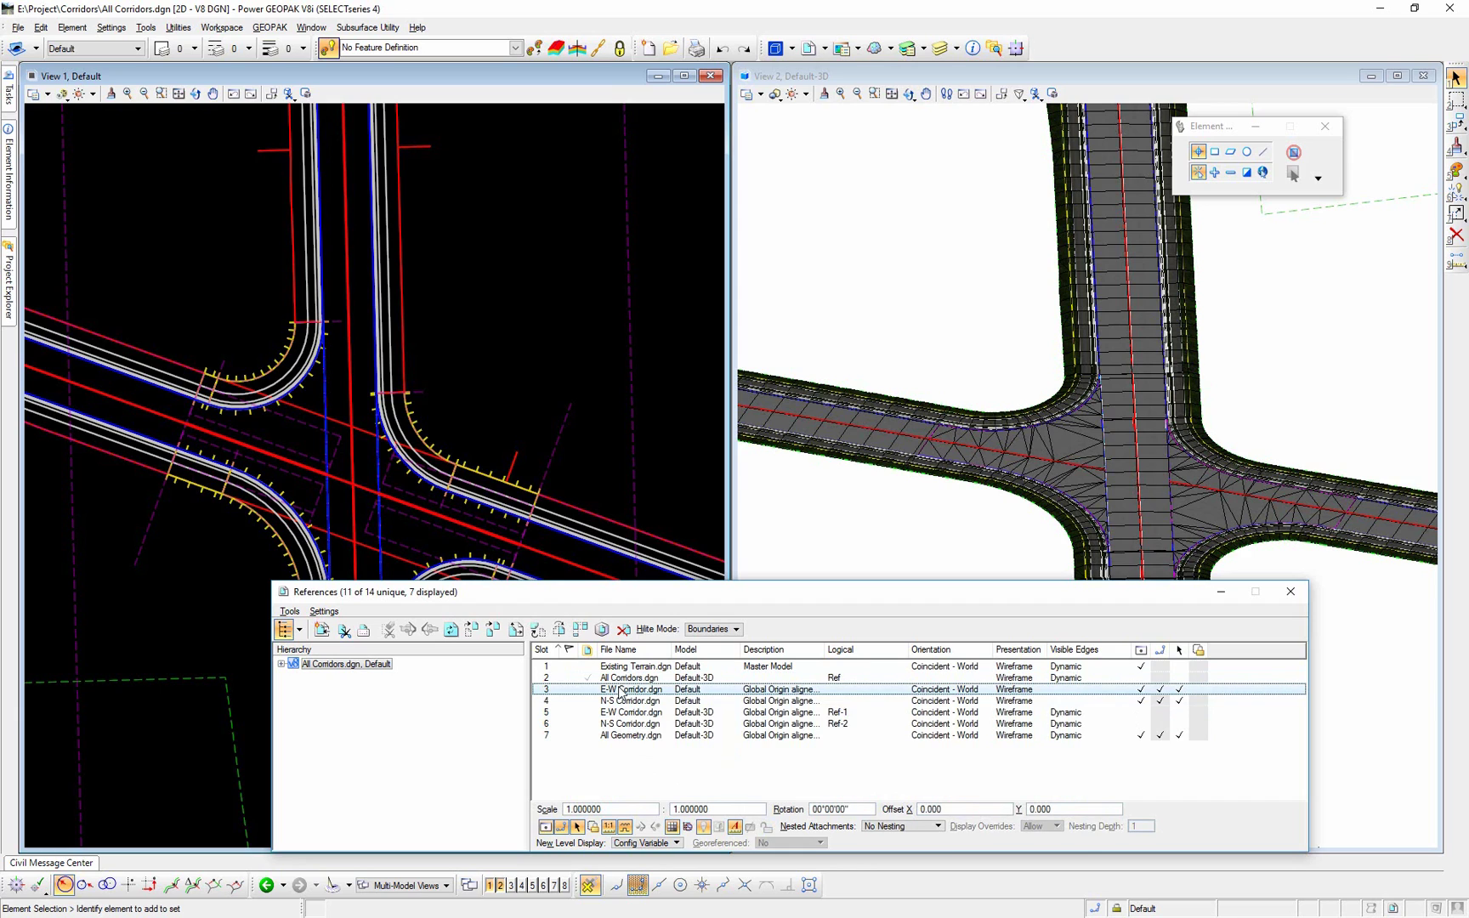
- Set the nesting depth of the N-S Corridor.dgn Default reference to 0
click(625, 702)
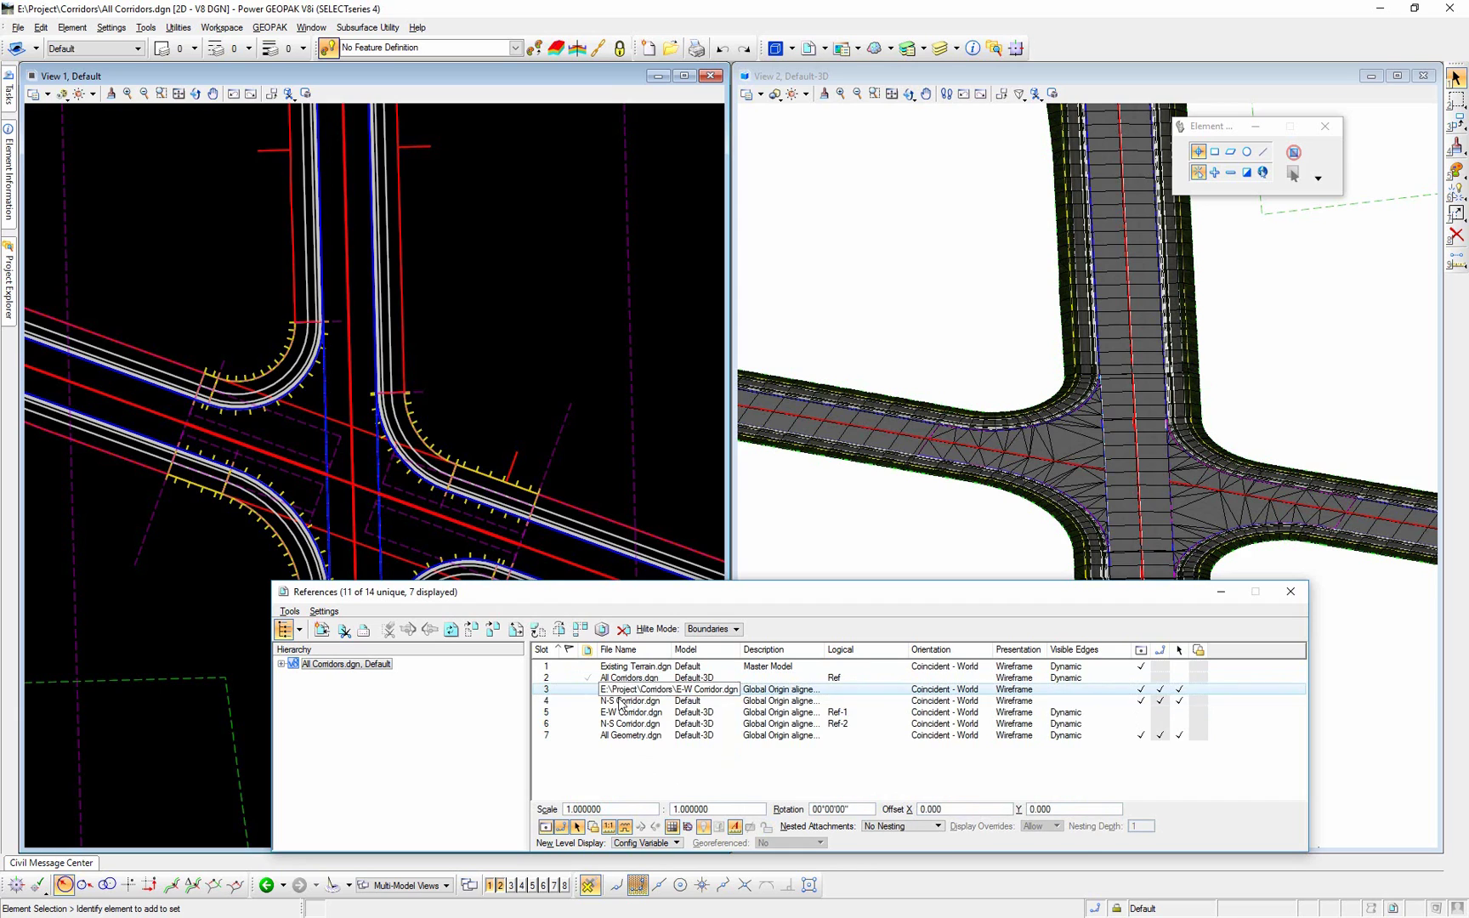
click(1146, 828)
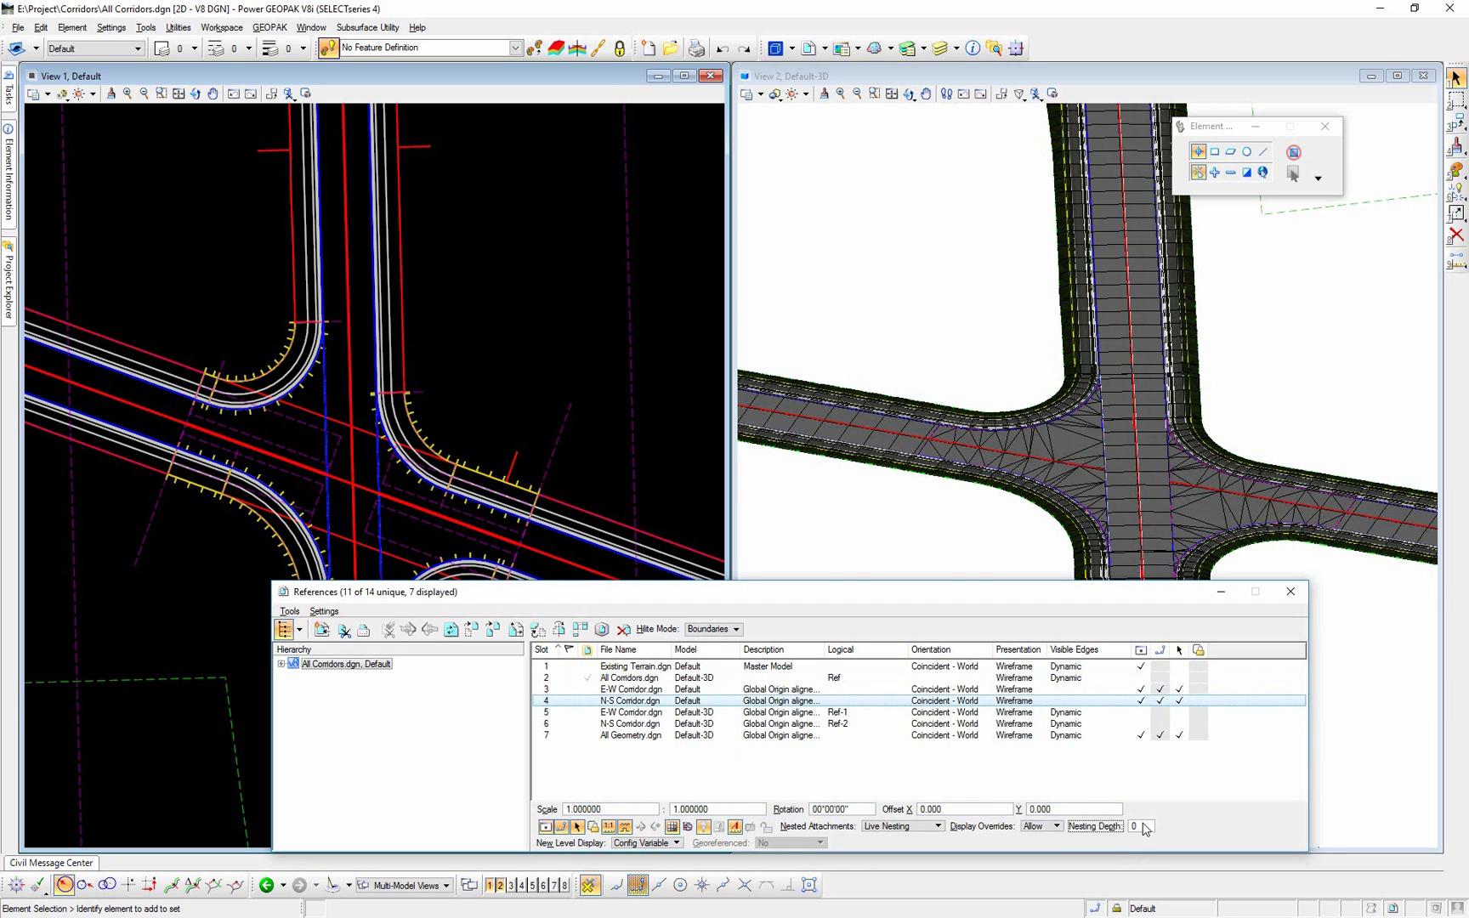
key(Return)
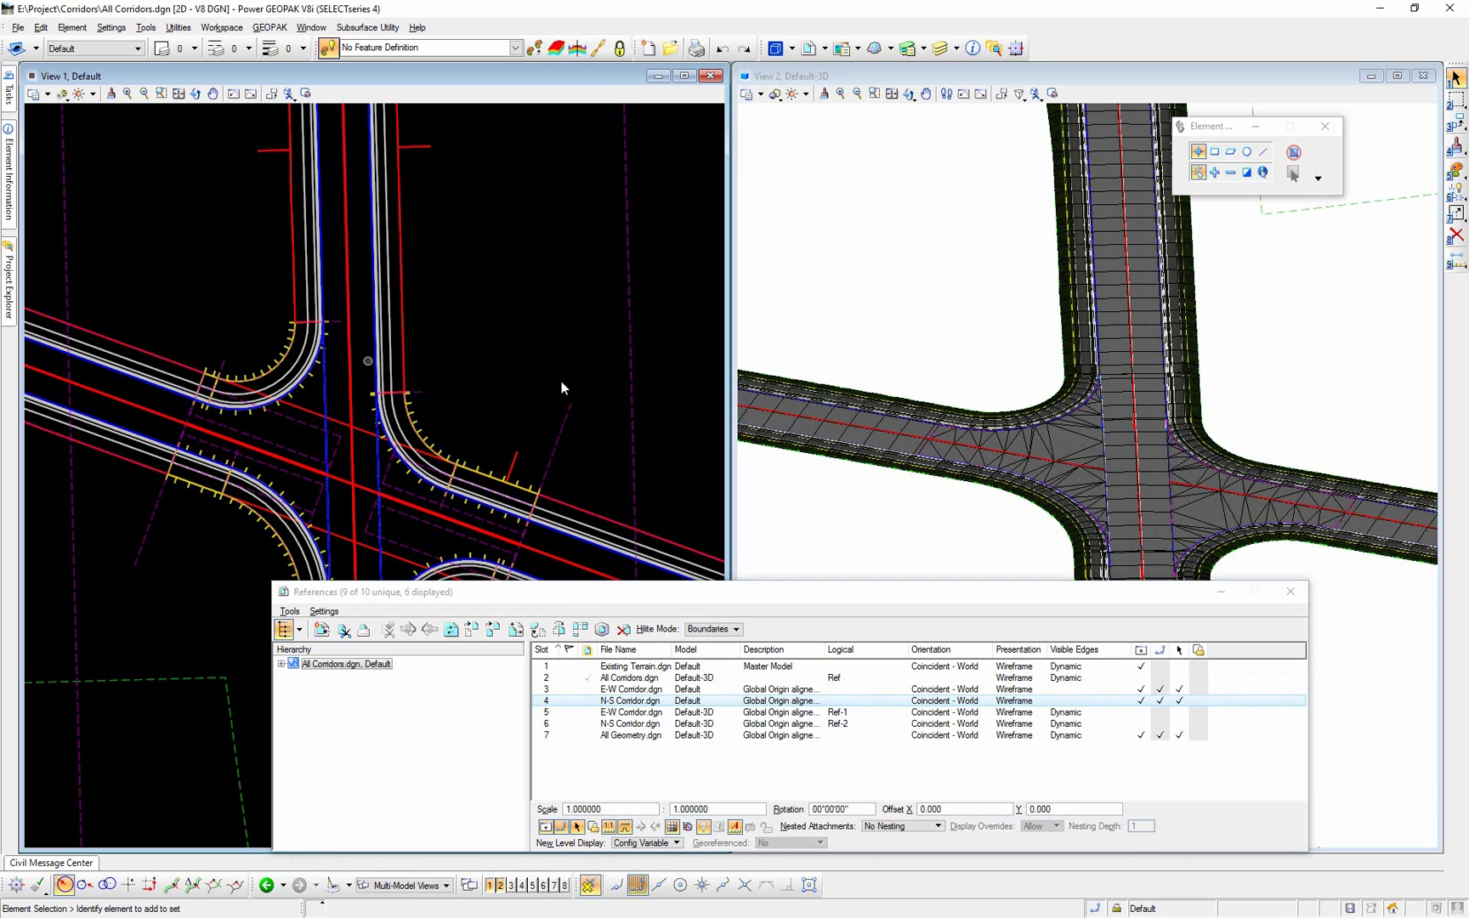
- Toggle the display of the E-W Corridor.dgn Default-3D reference on and off in the 2D model
click(651, 719)
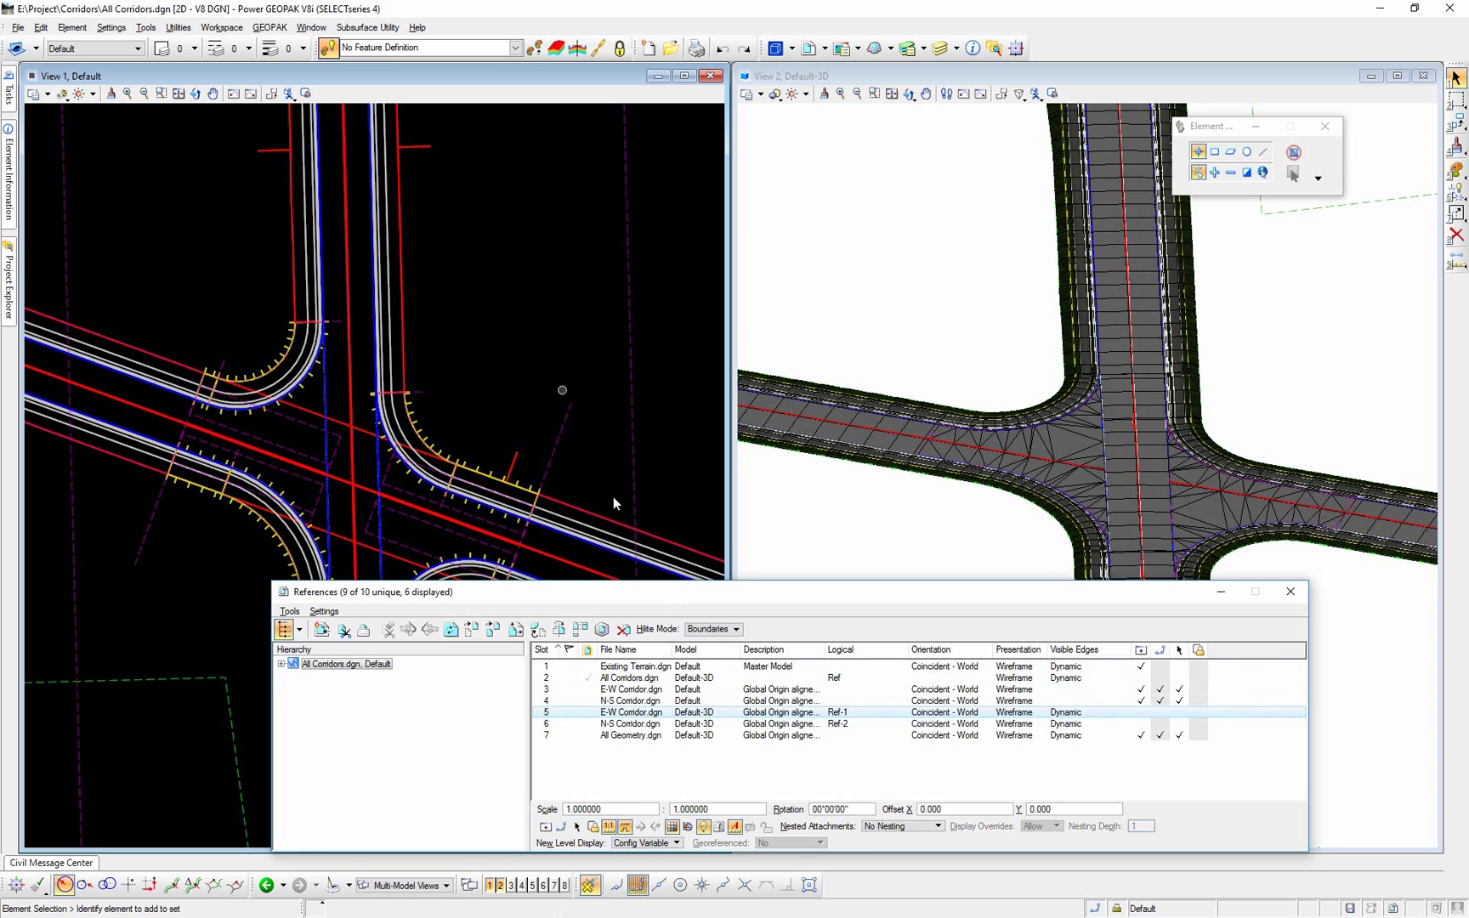
click(1141, 712)
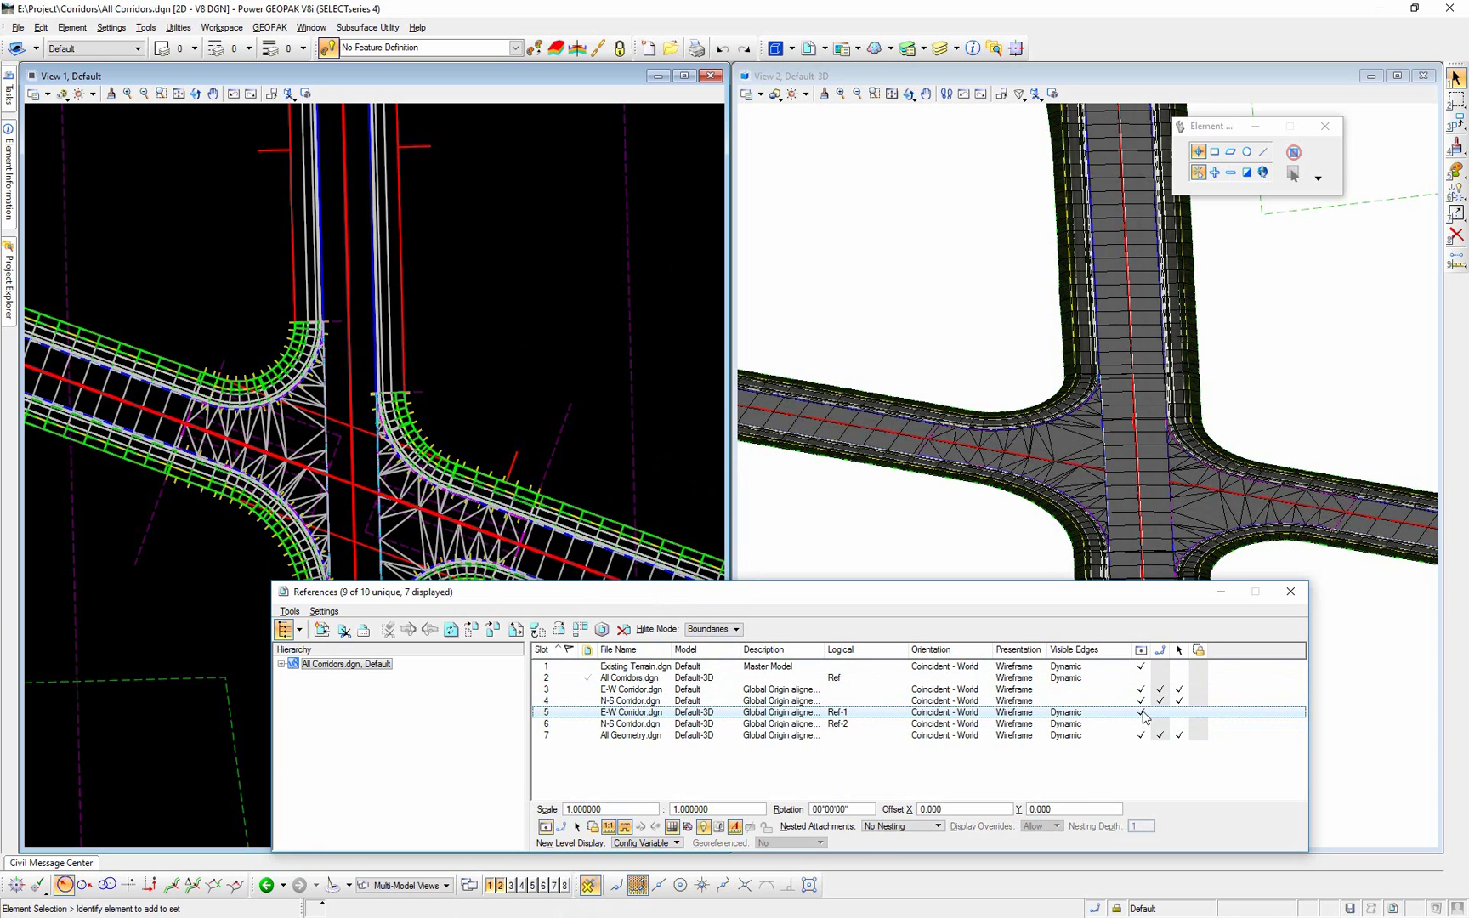
click(1142, 713)
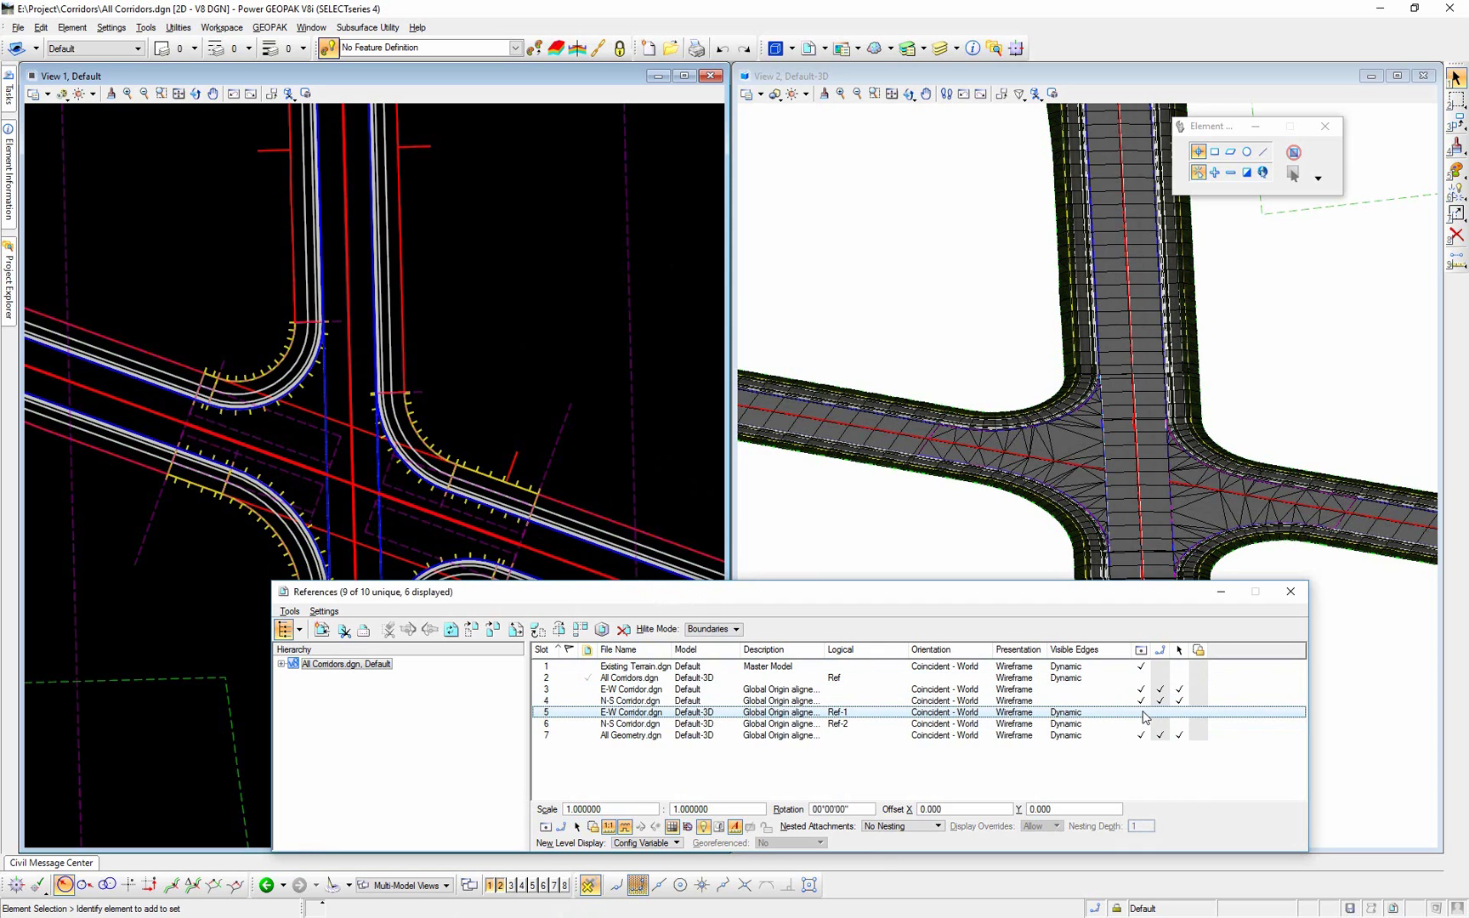
click(1142, 712)
click(1141, 713)
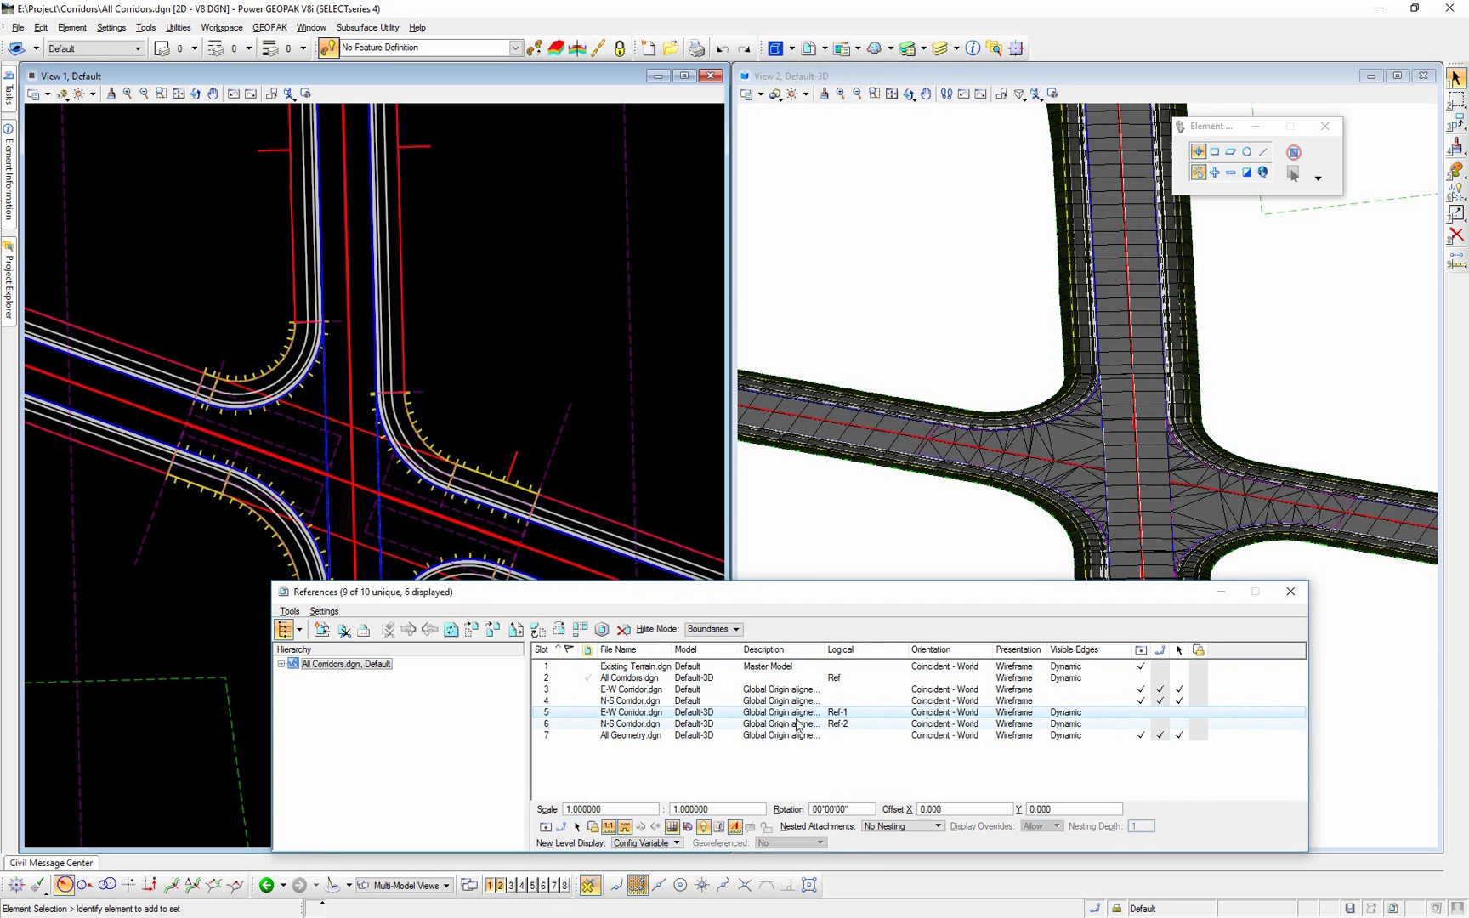
- Examine the All Geometry.dgn Default-3D reference and the attachments of the 3D model, then reactivate the 2D view
click(639, 736)
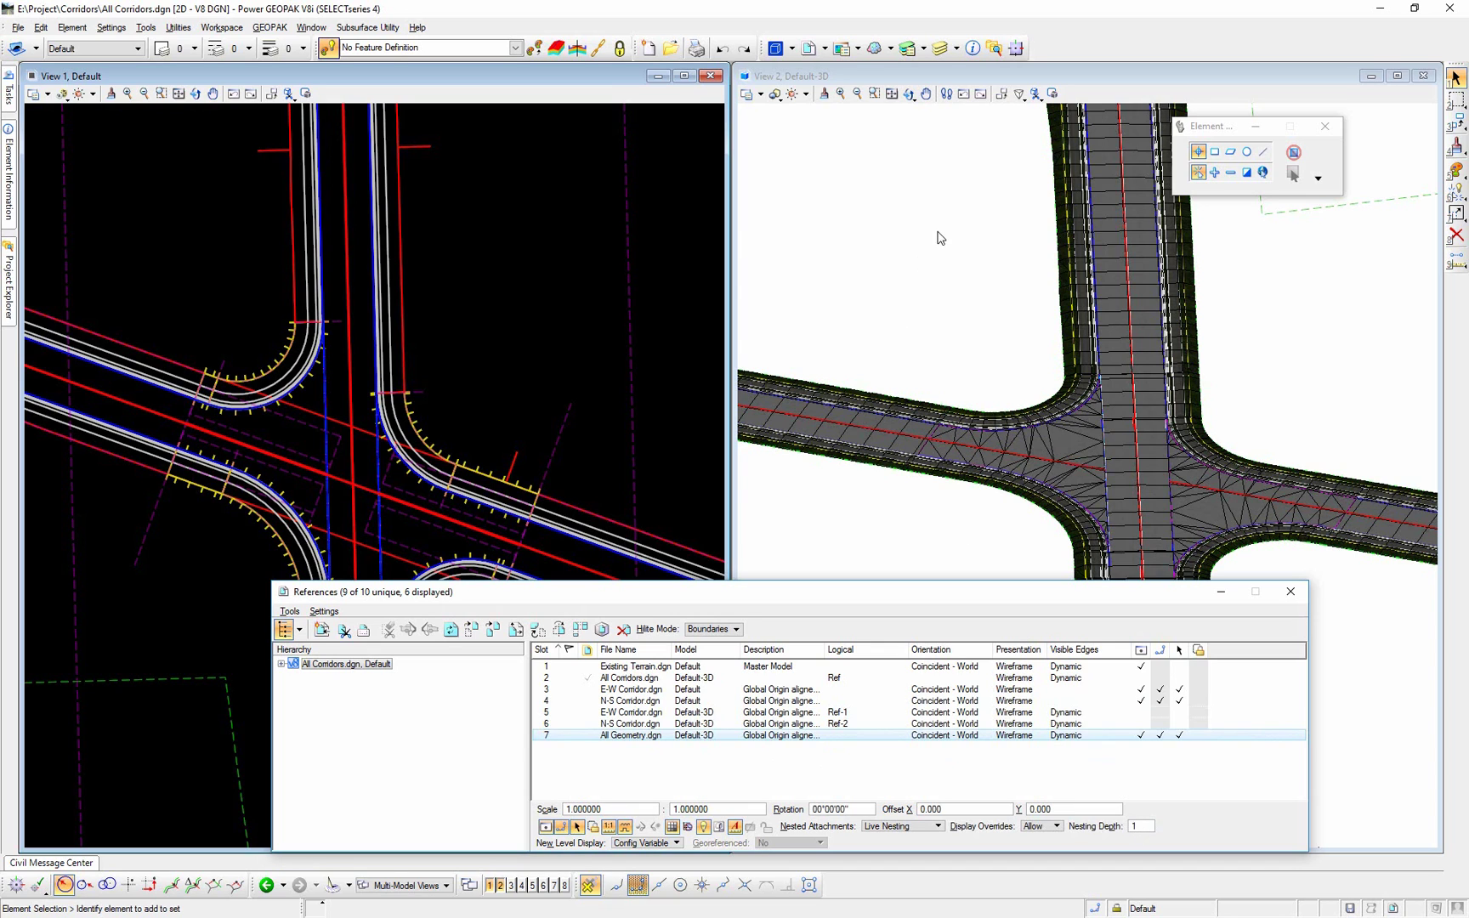
click(887, 187)
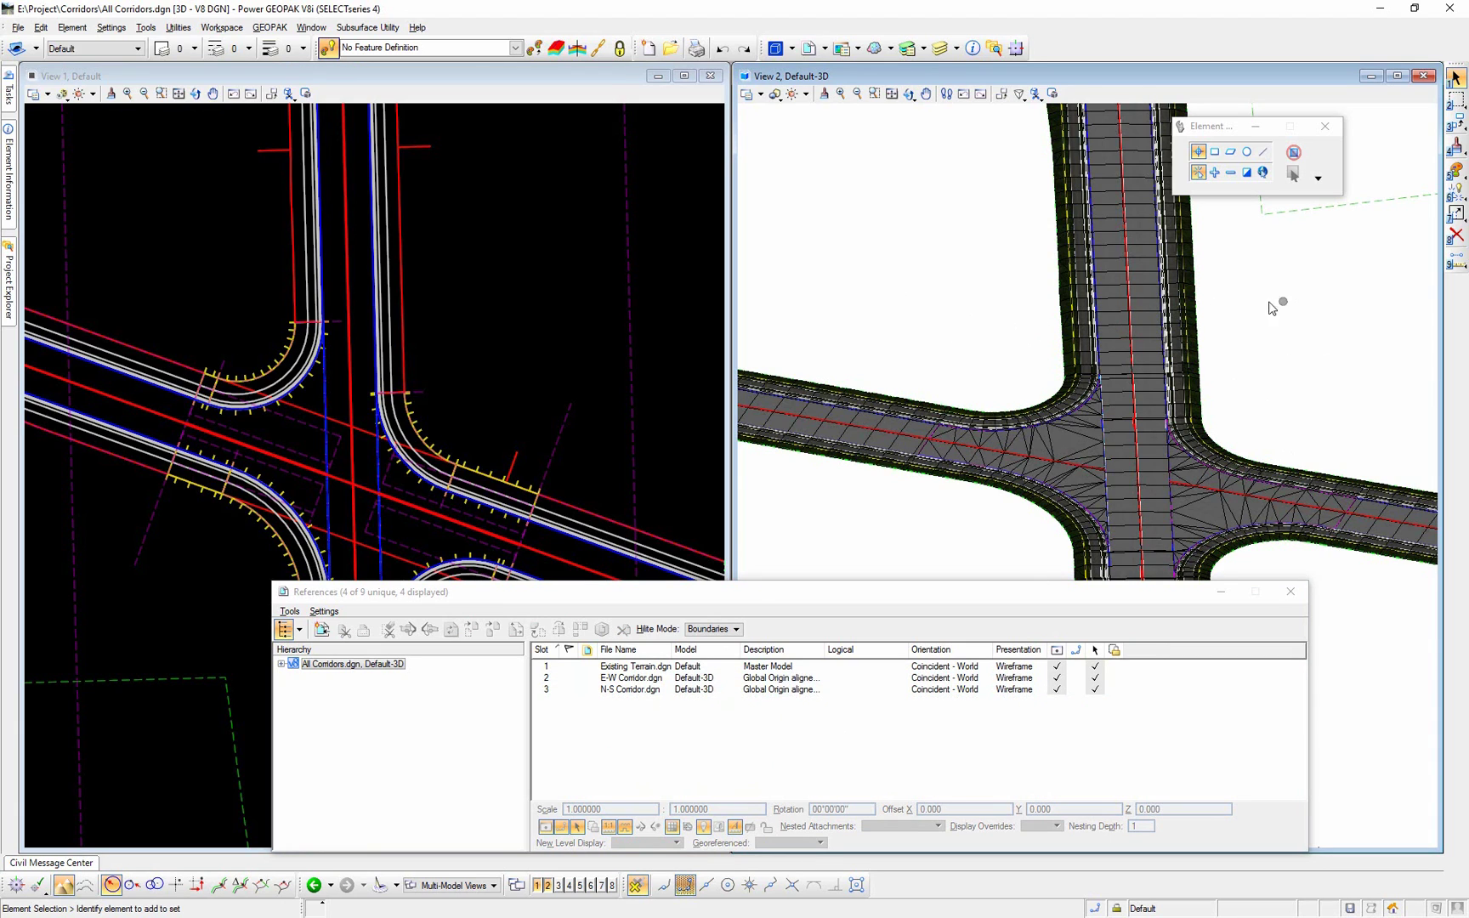
click(592, 346)
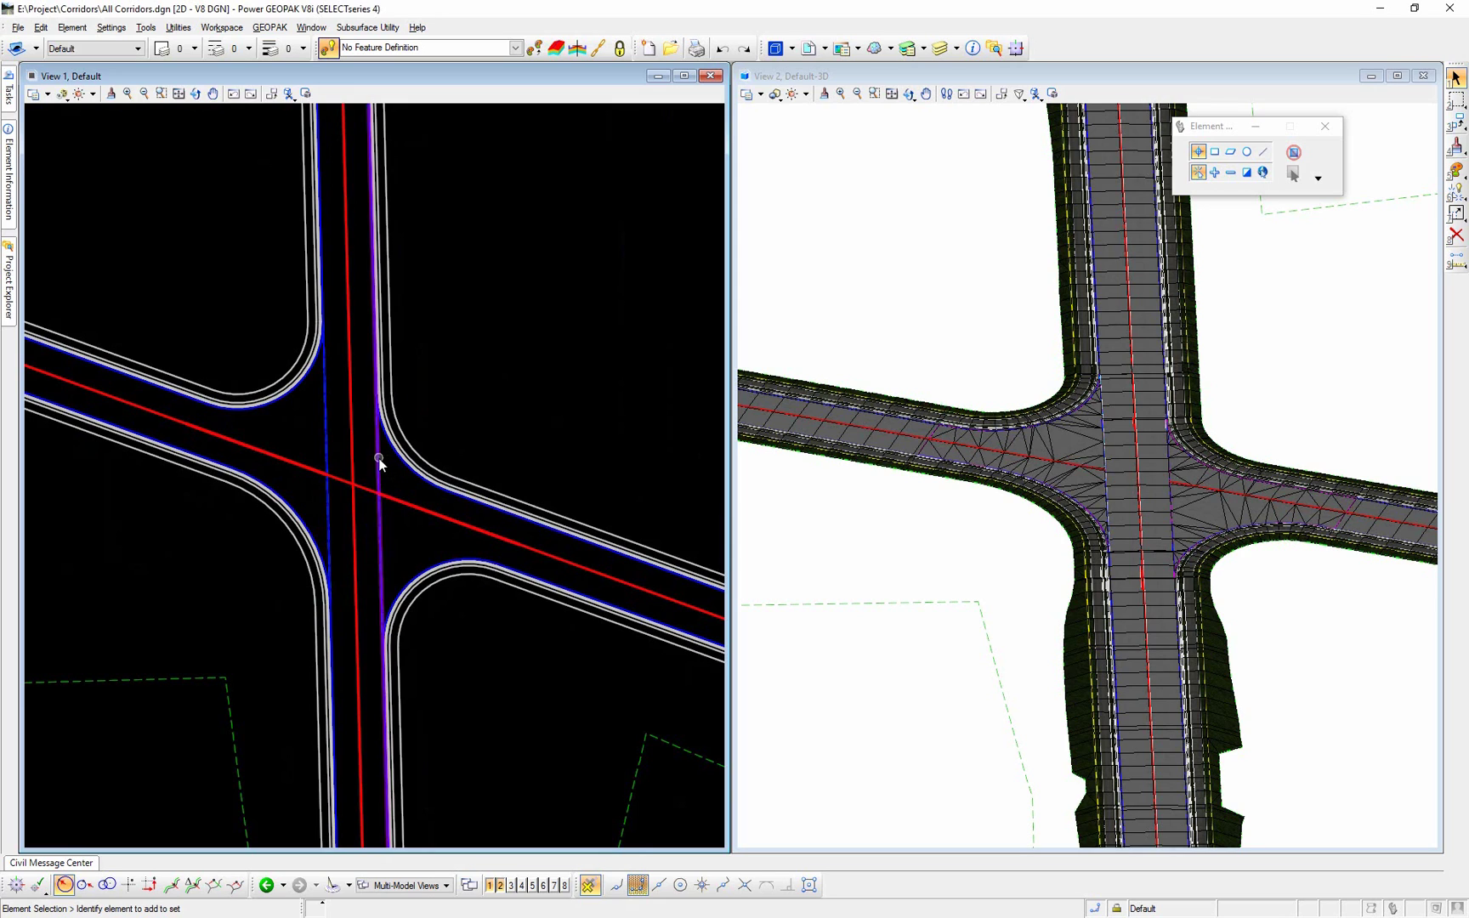
- Examine the N-S edge-of-pavement line where it runs through the intersection in the 2D view
mouse_move(382, 564)
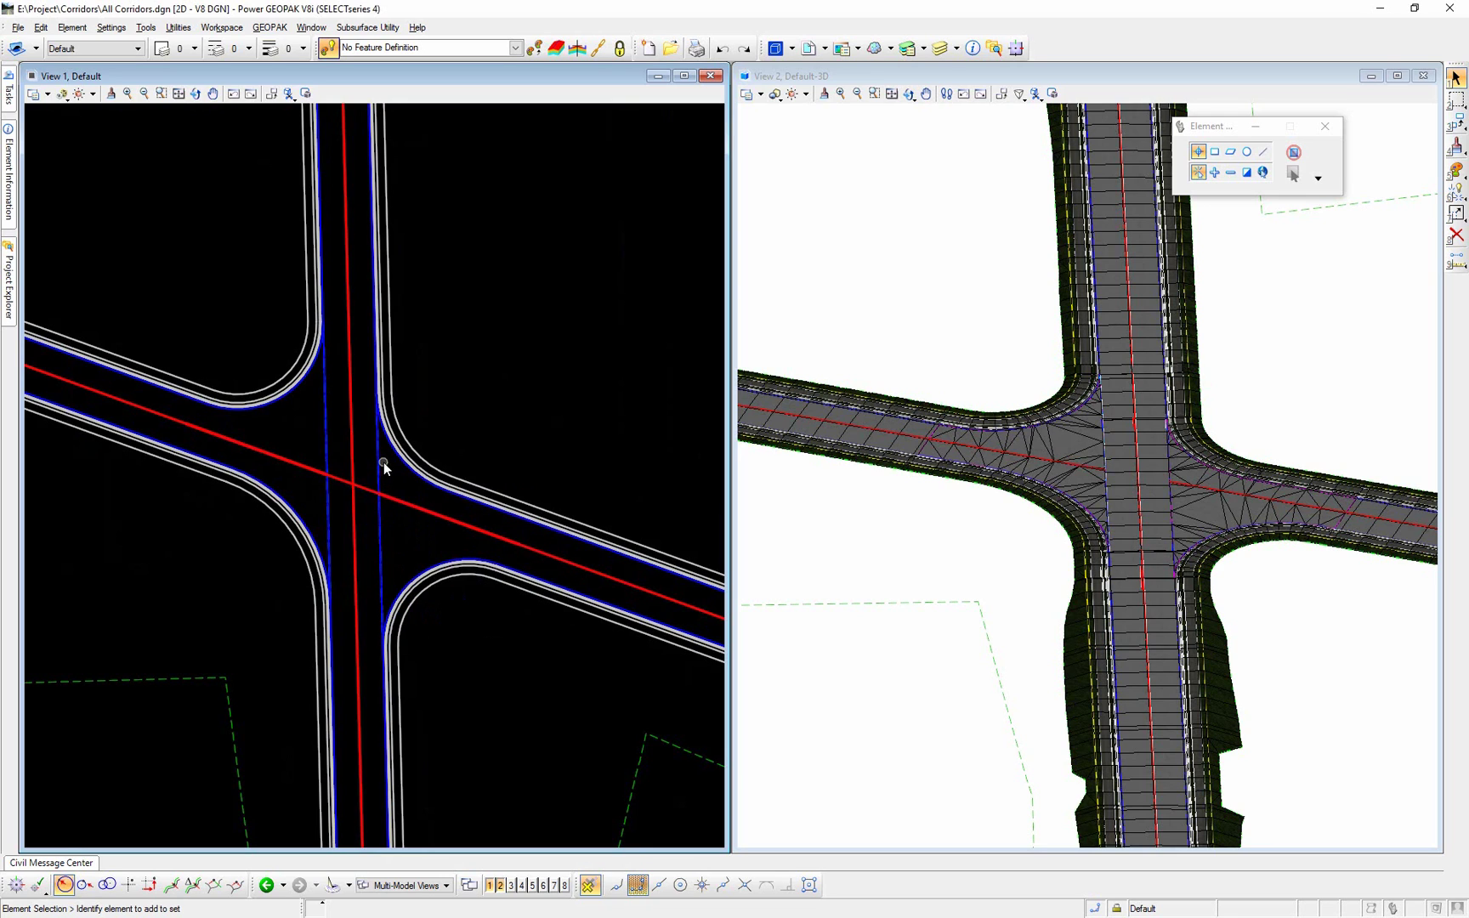
click(383, 547)
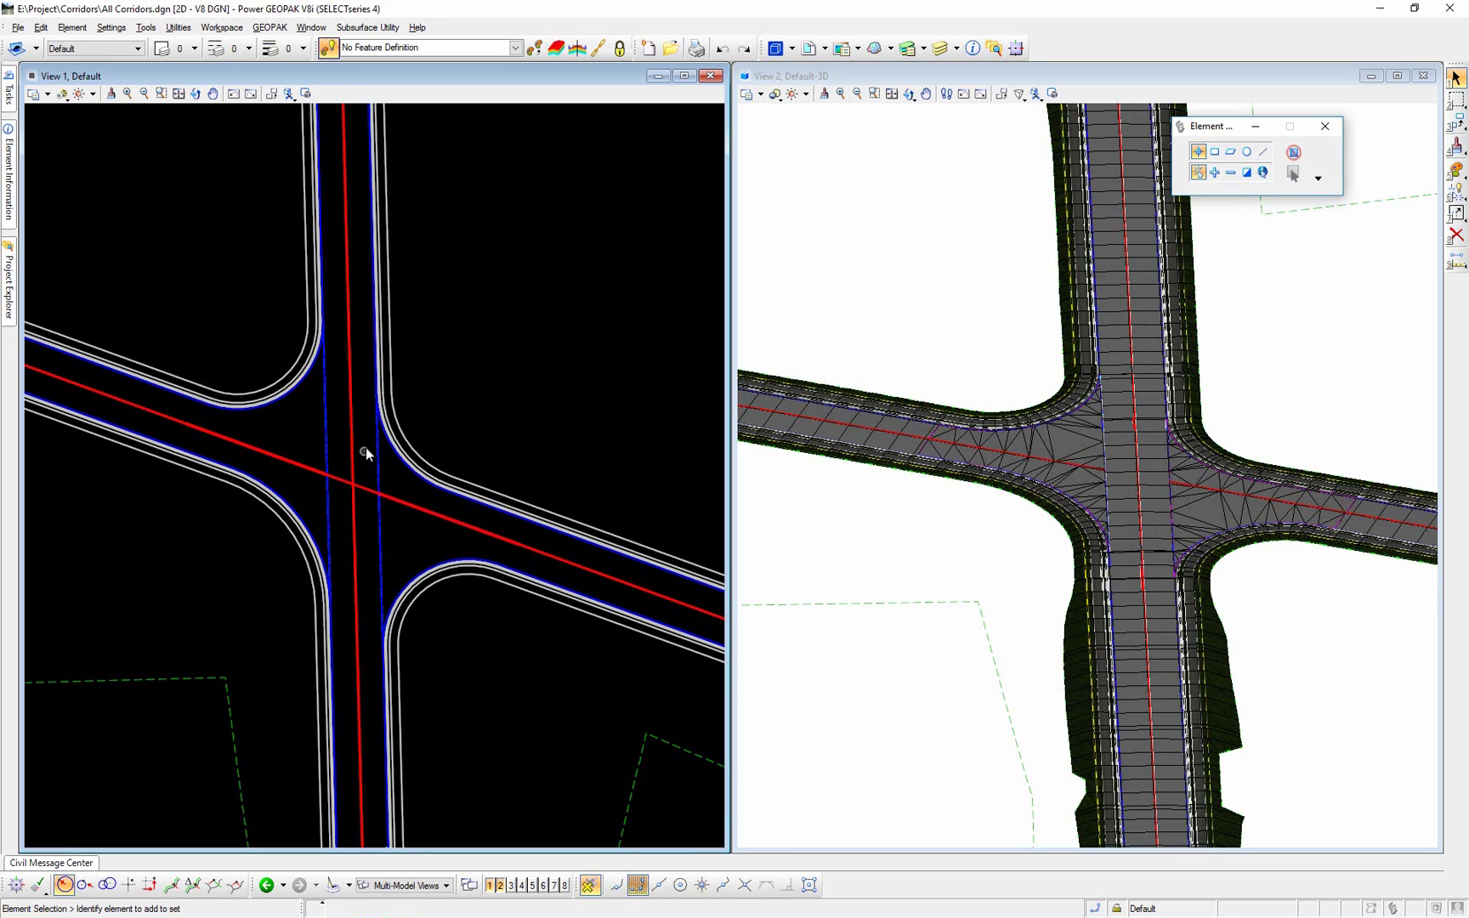
mouse_move(381, 555)
- Open Planimetrics.dgn from the project's Plans Production folder
click(17, 27)
click(39, 79)
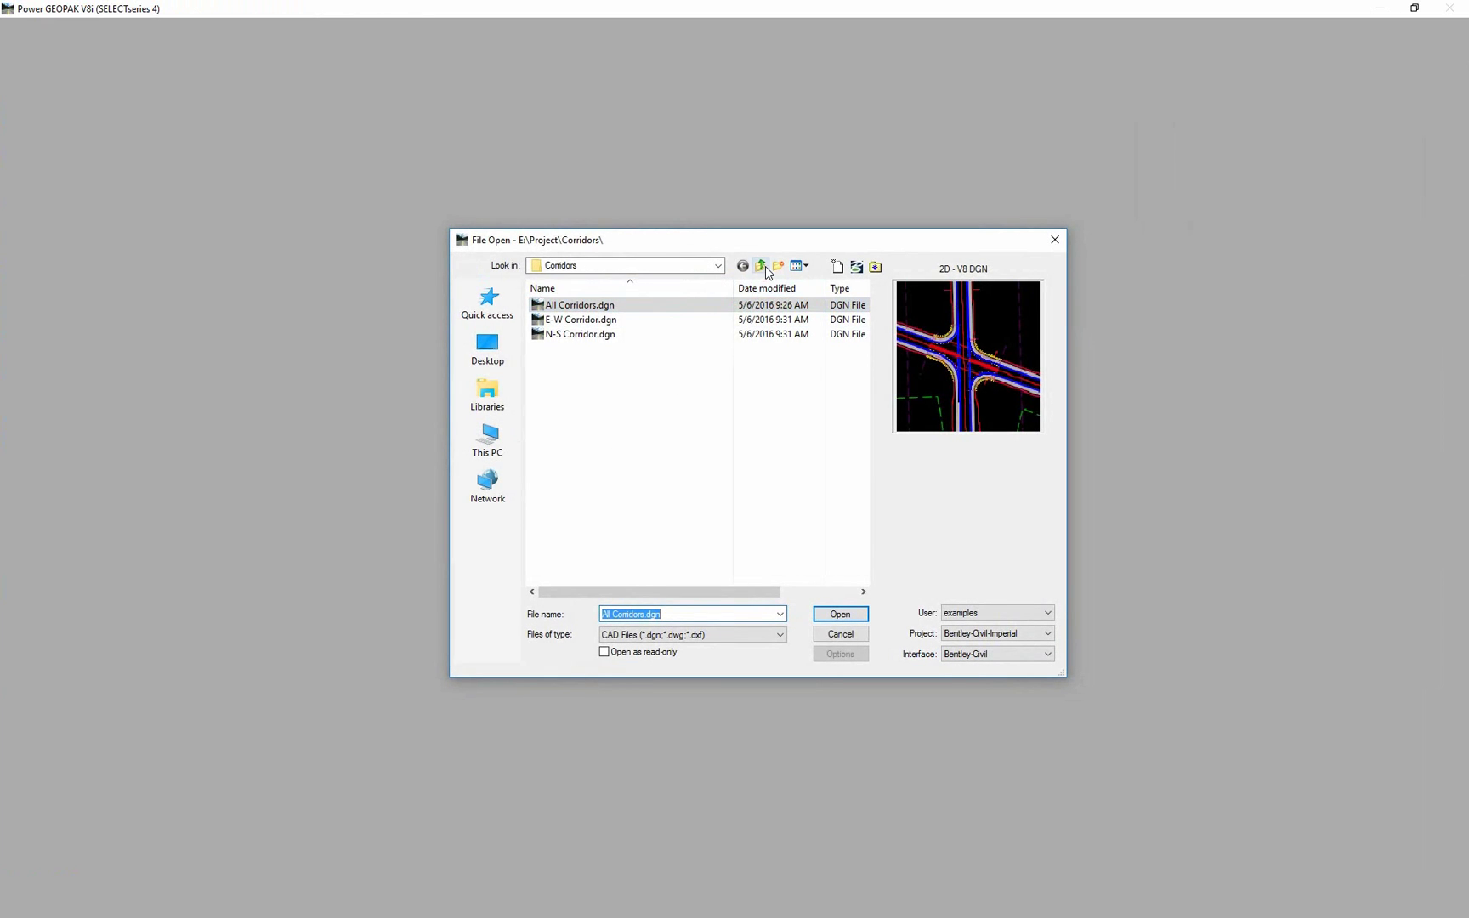
click(765, 269)
click(576, 338)
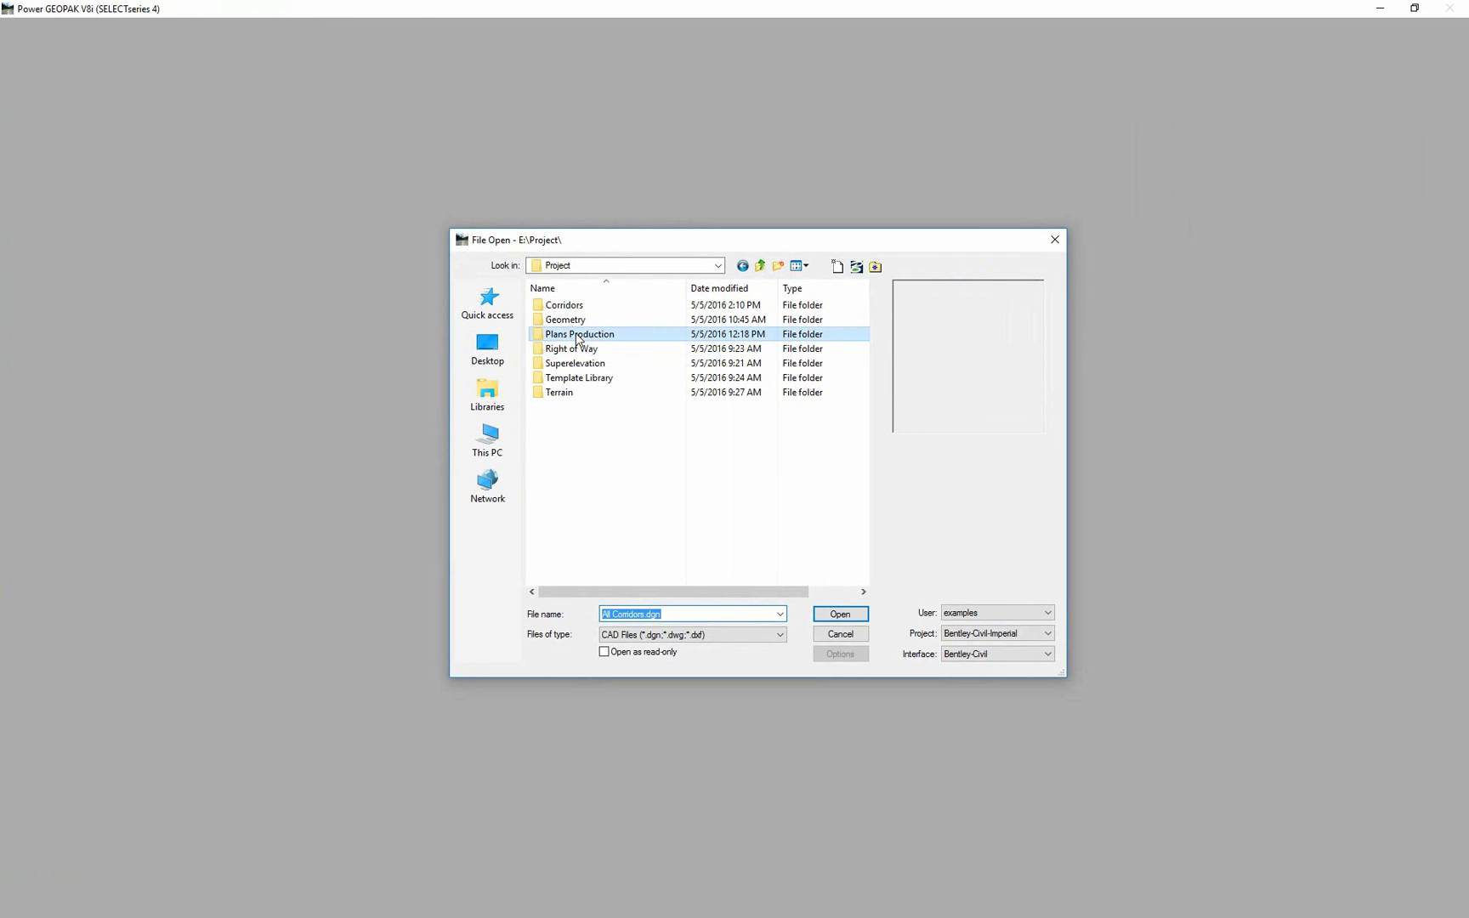
double_click(576, 338)
click(574, 308)
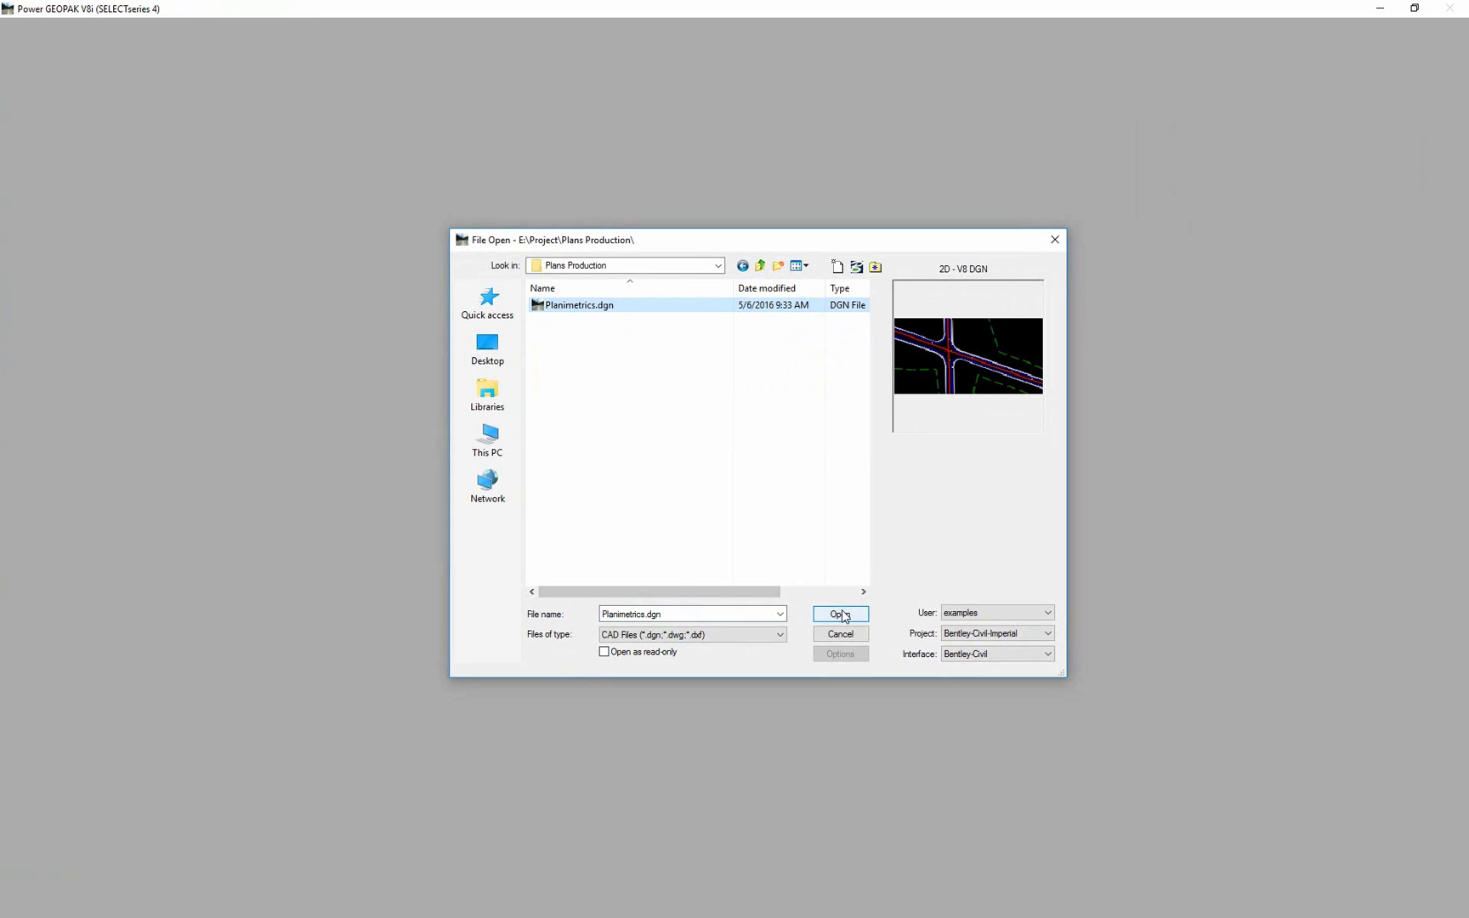
click(842, 613)
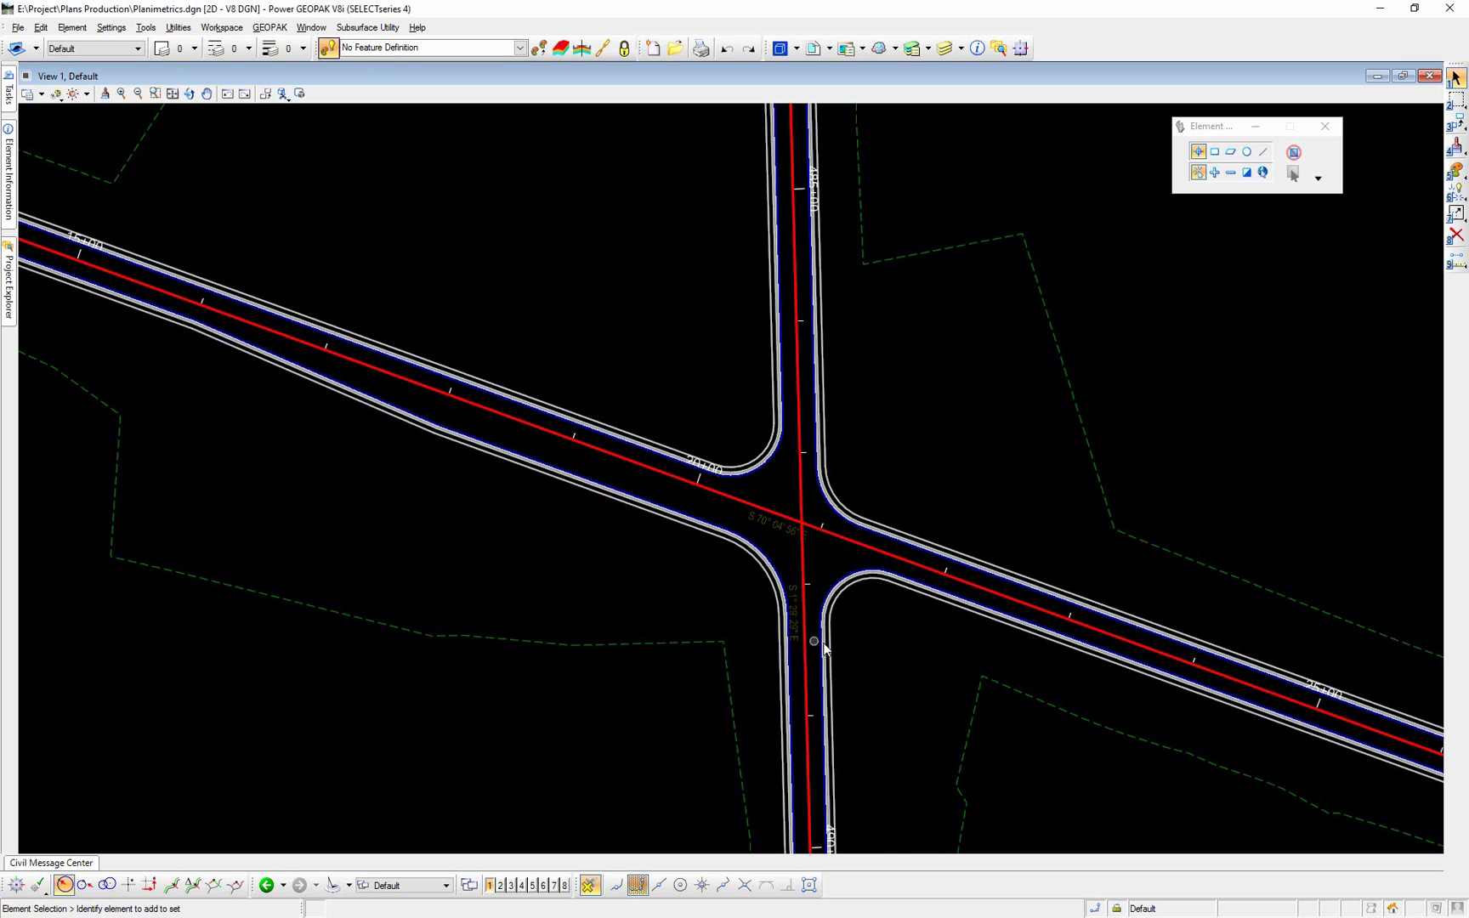
- Examine the edge-of-pavement line northwest of the intersection by selecting it, and deselect it
scroll(972, 666, up, 2)
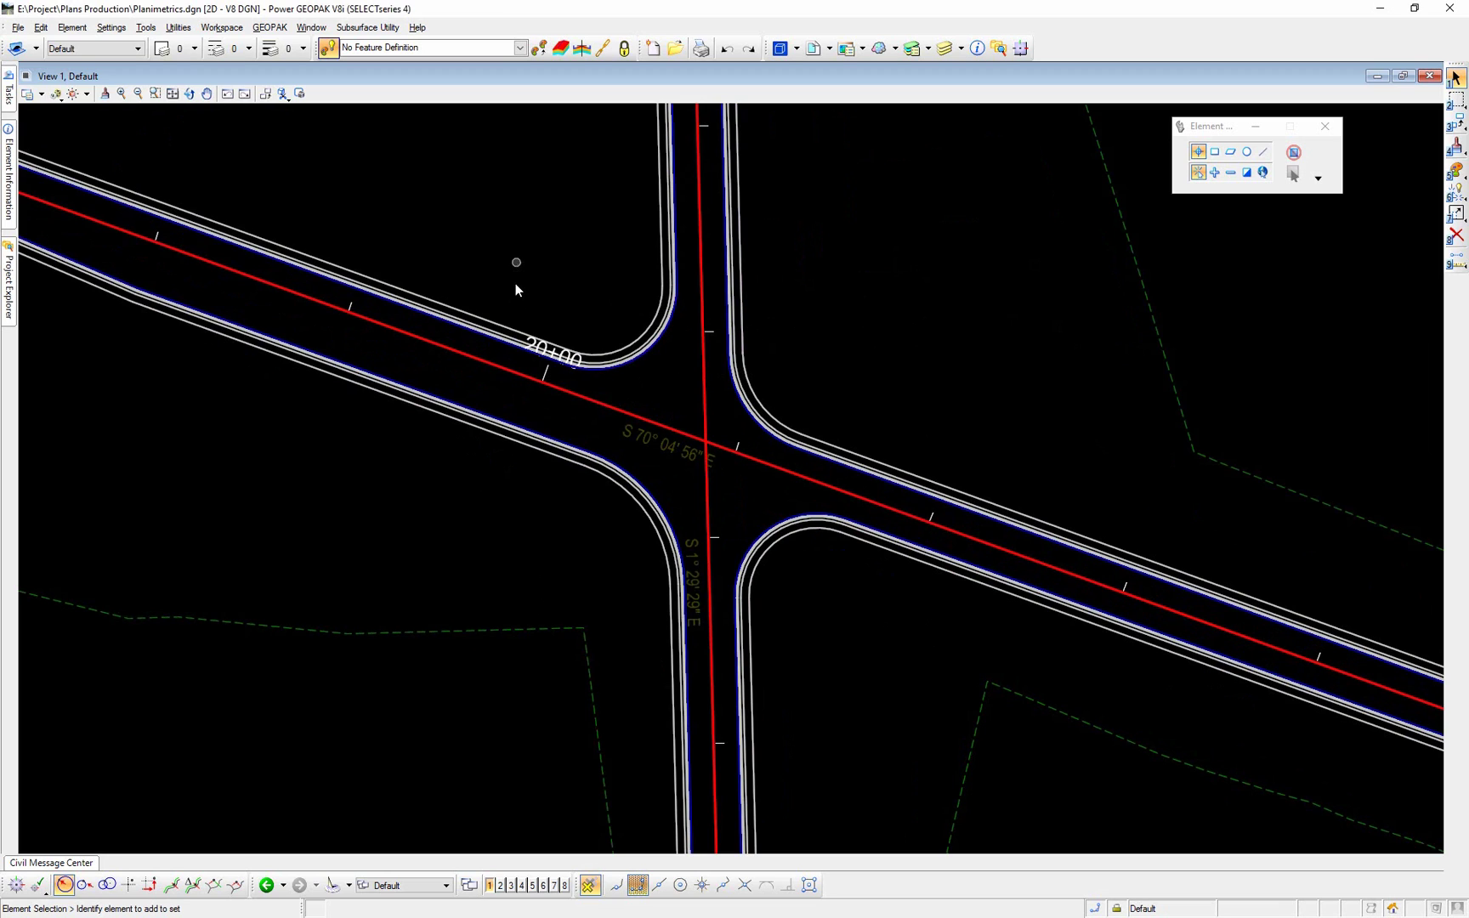
click(426, 317)
right_click(427, 317)
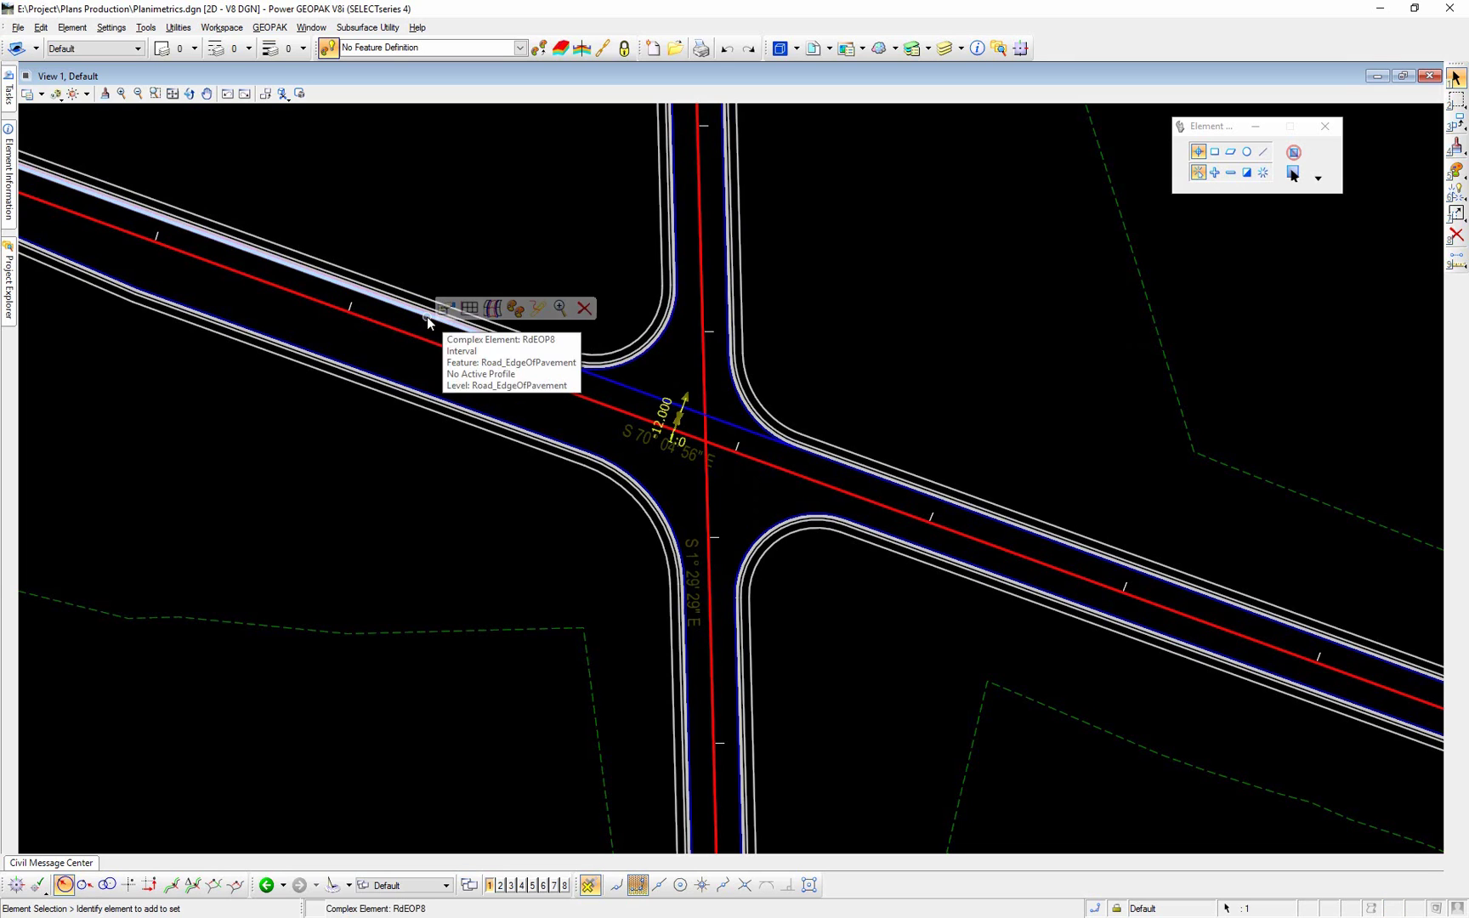
click(370, 512)
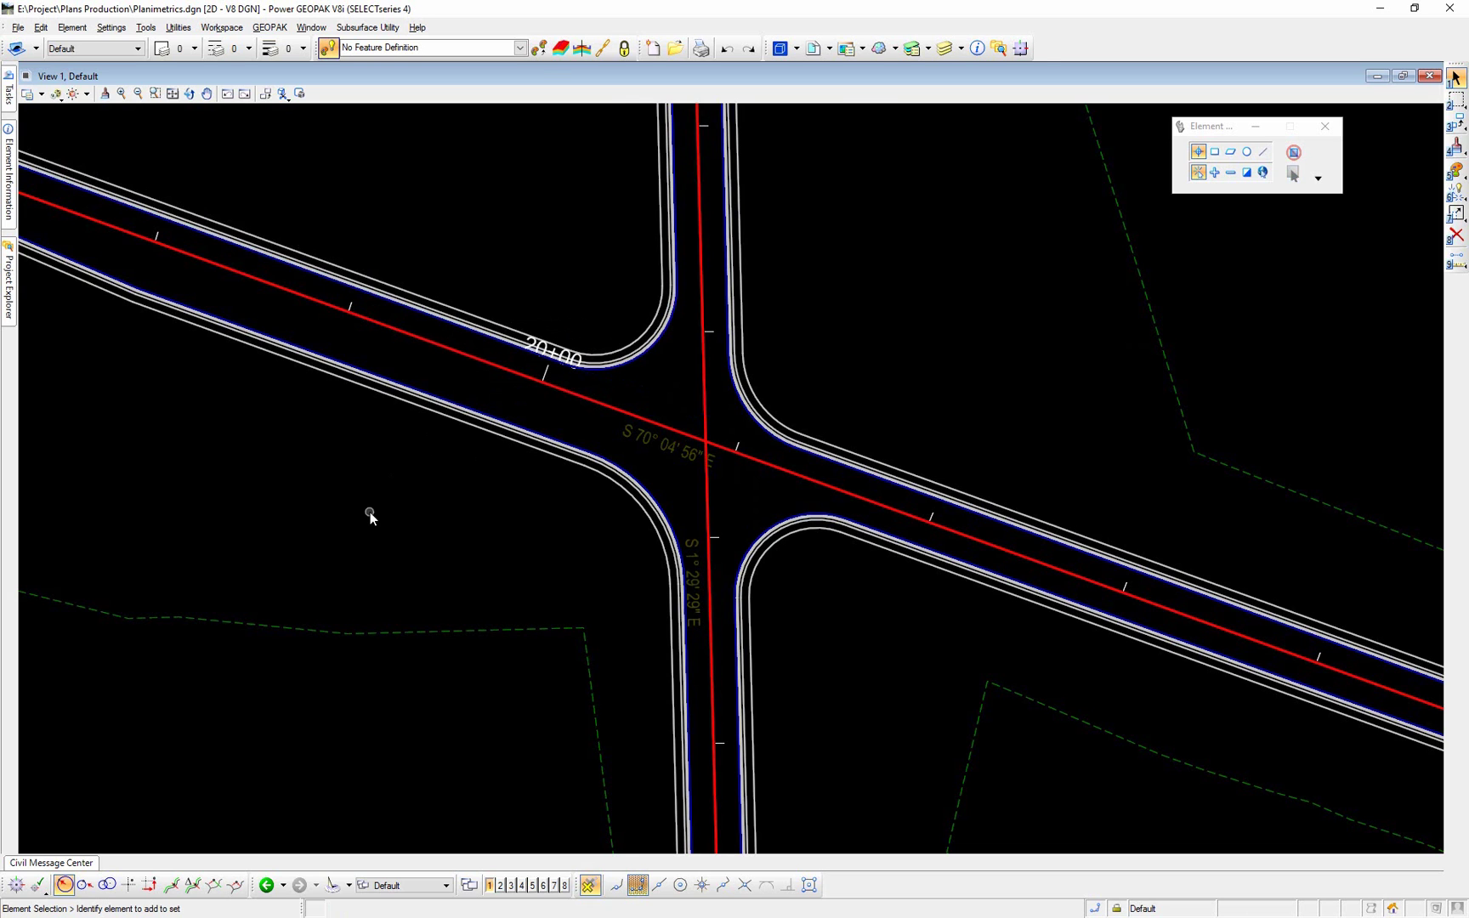
scroll(369, 512, down, 1)
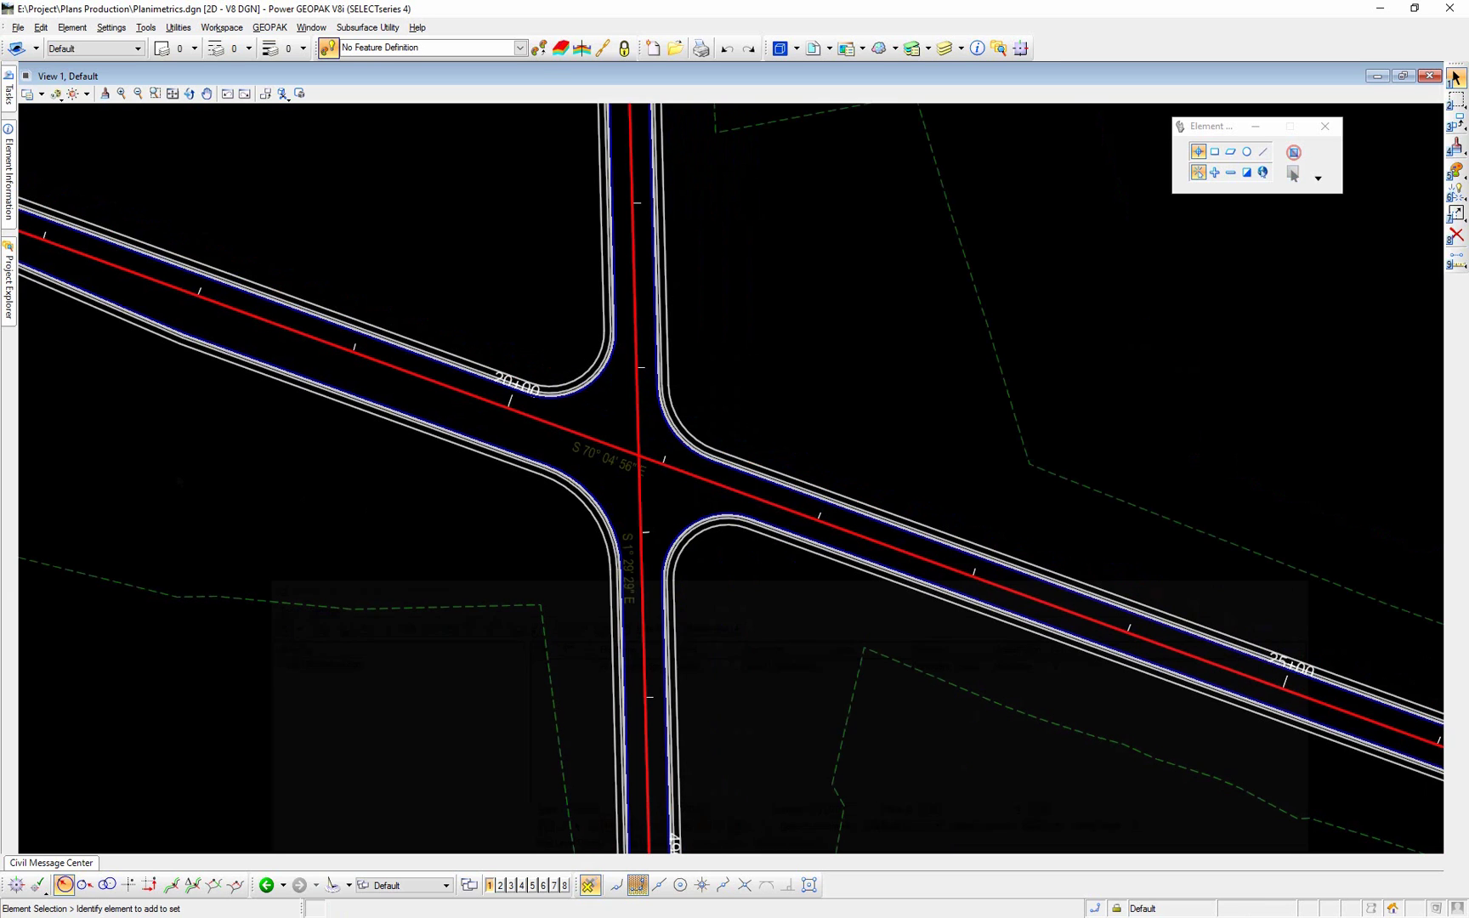
- In E-W Corridor.dgn, turn on display, snap and locate for the Planimetrics.dgn reference
key(ctrl+r)
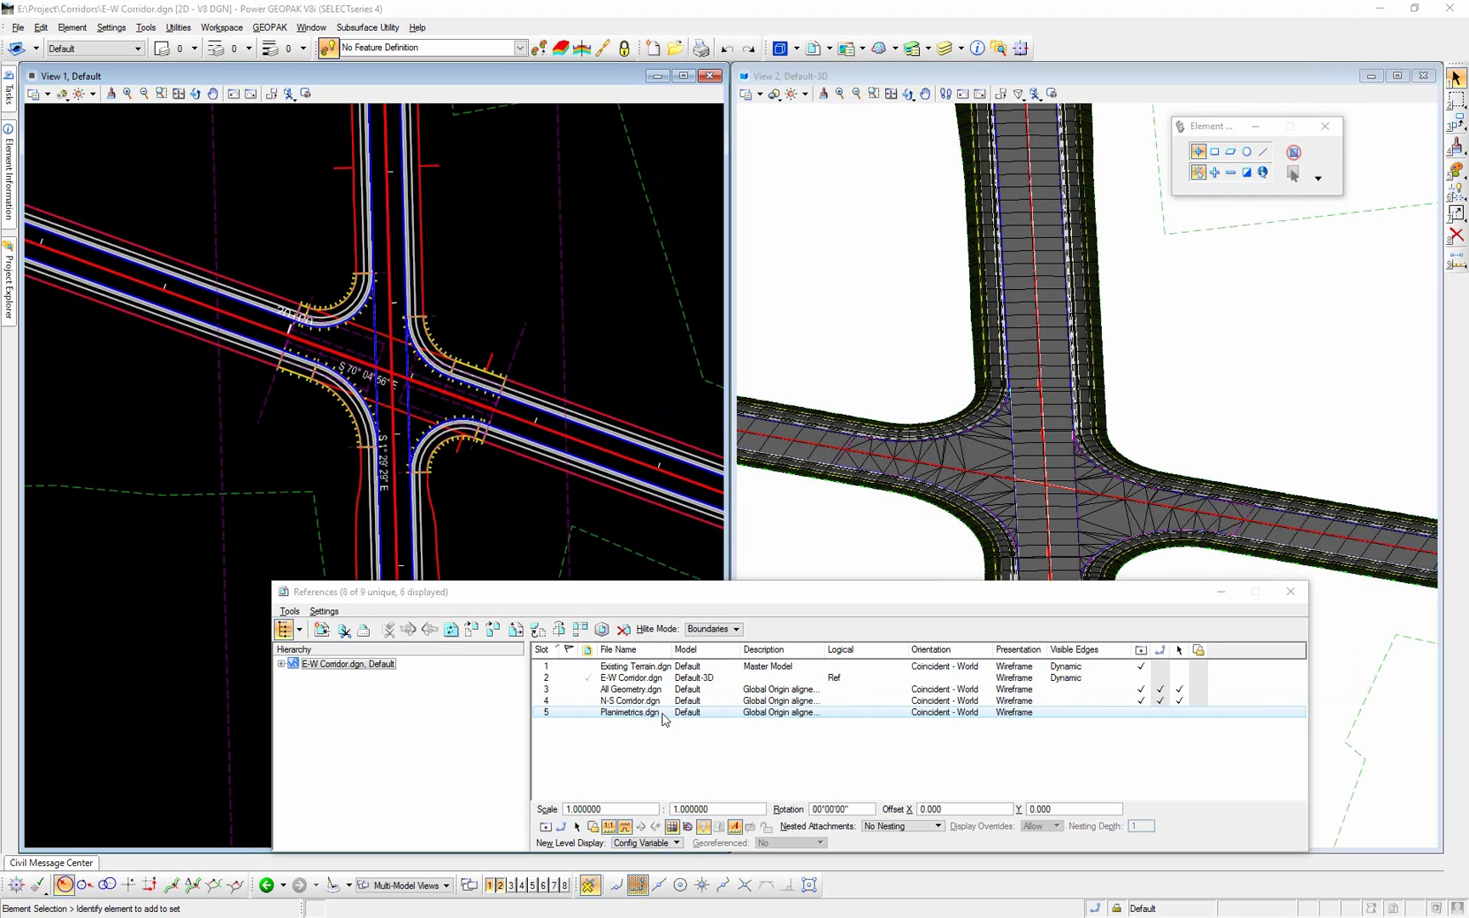
click(1141, 714)
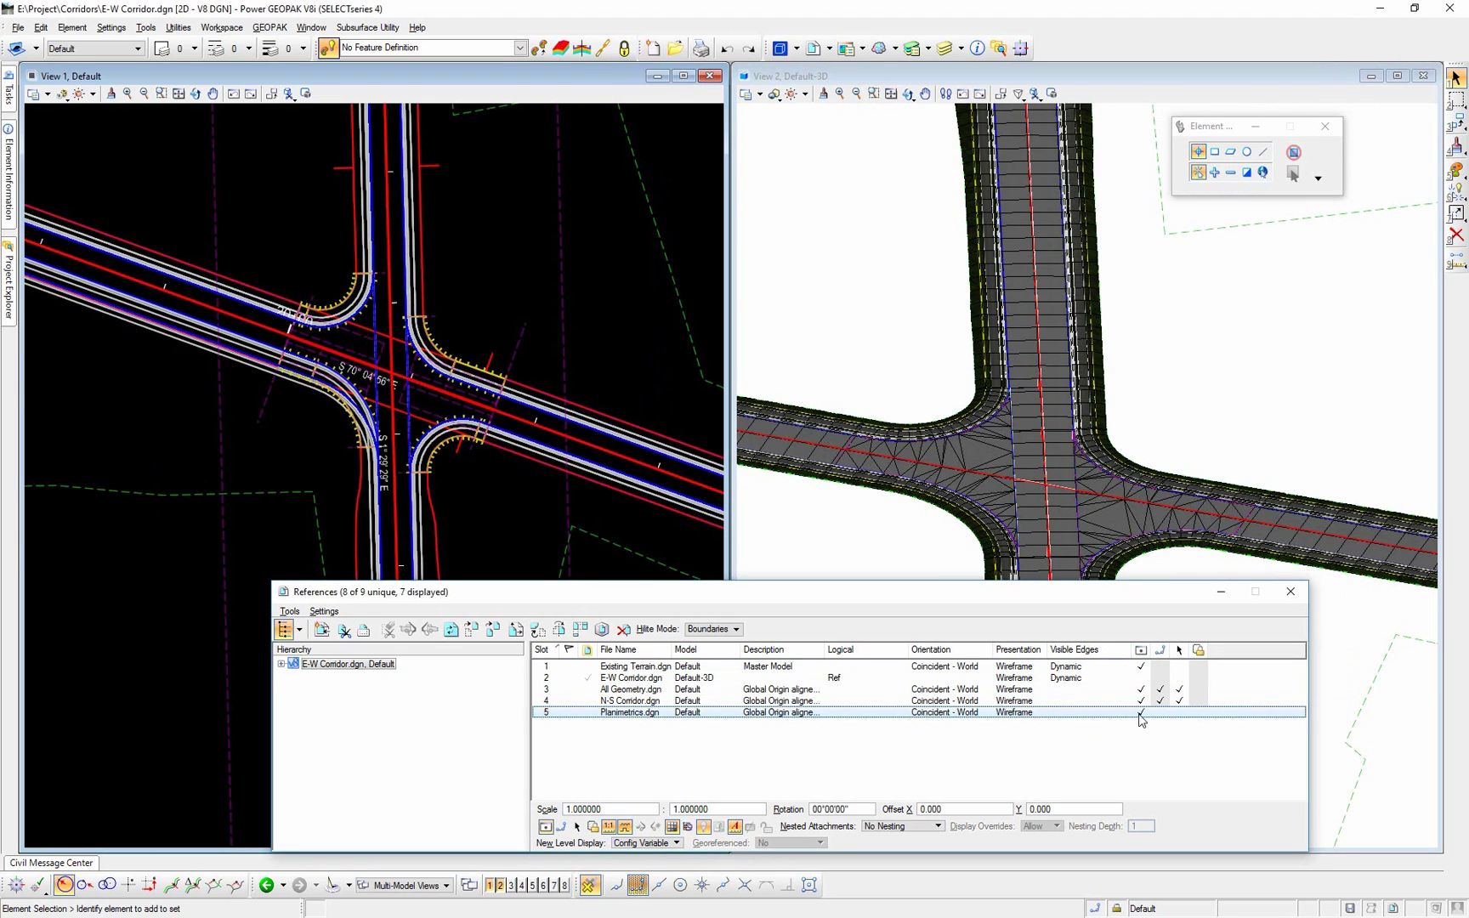
click(1160, 712)
click(1179, 712)
- Examine the referenced planimetrics linework around the southwest corner of the intersection in the 2D view and save the file settings
scroll(358, 452, up, 4)
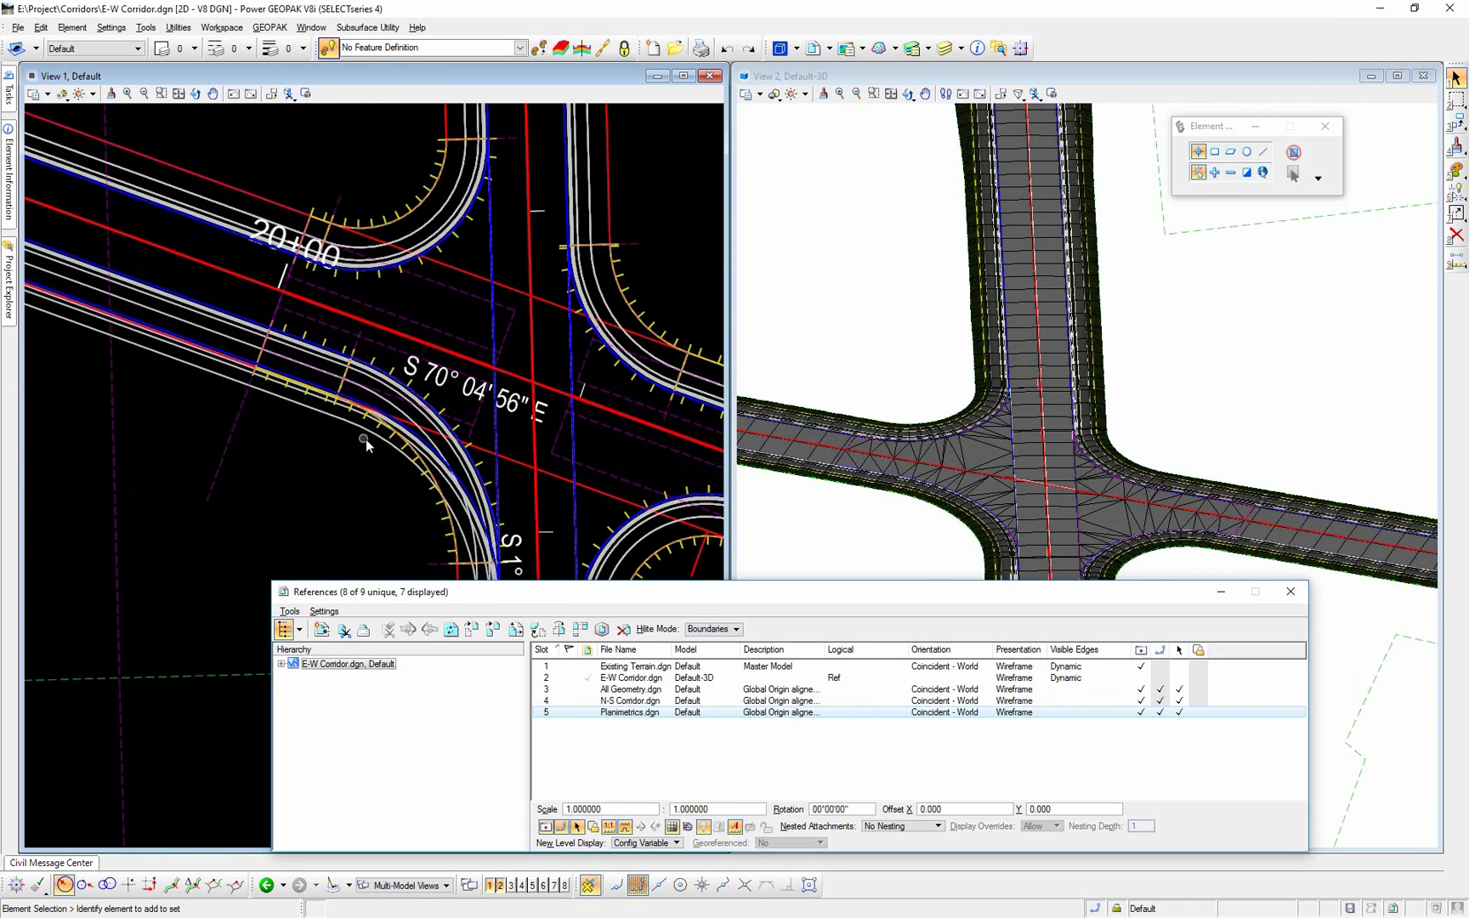
drag(355, 452, 360, 488)
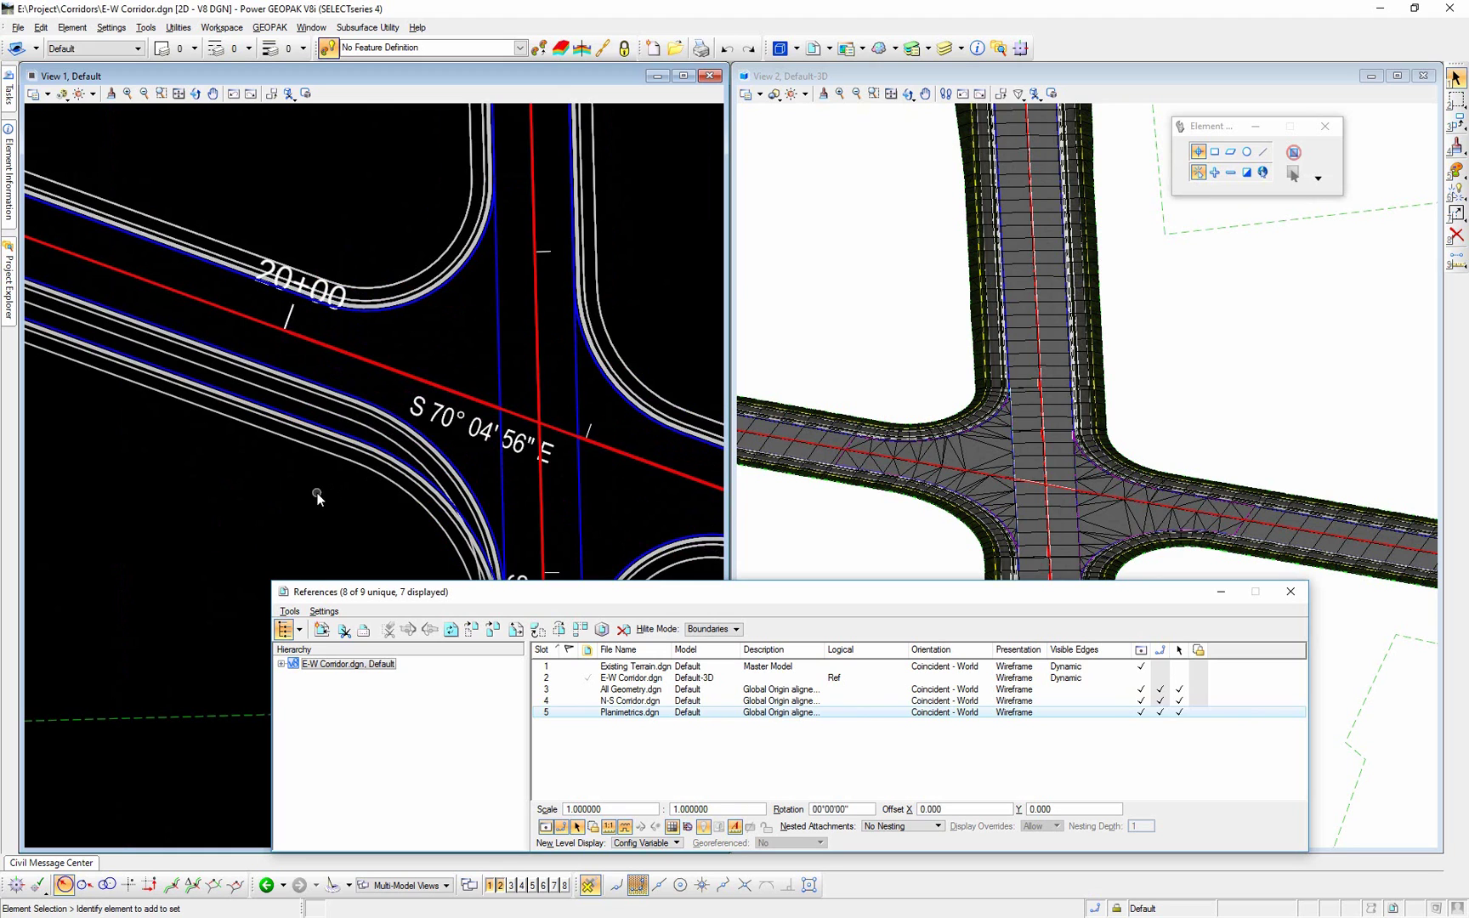
scroll(295, 426, down, 3)
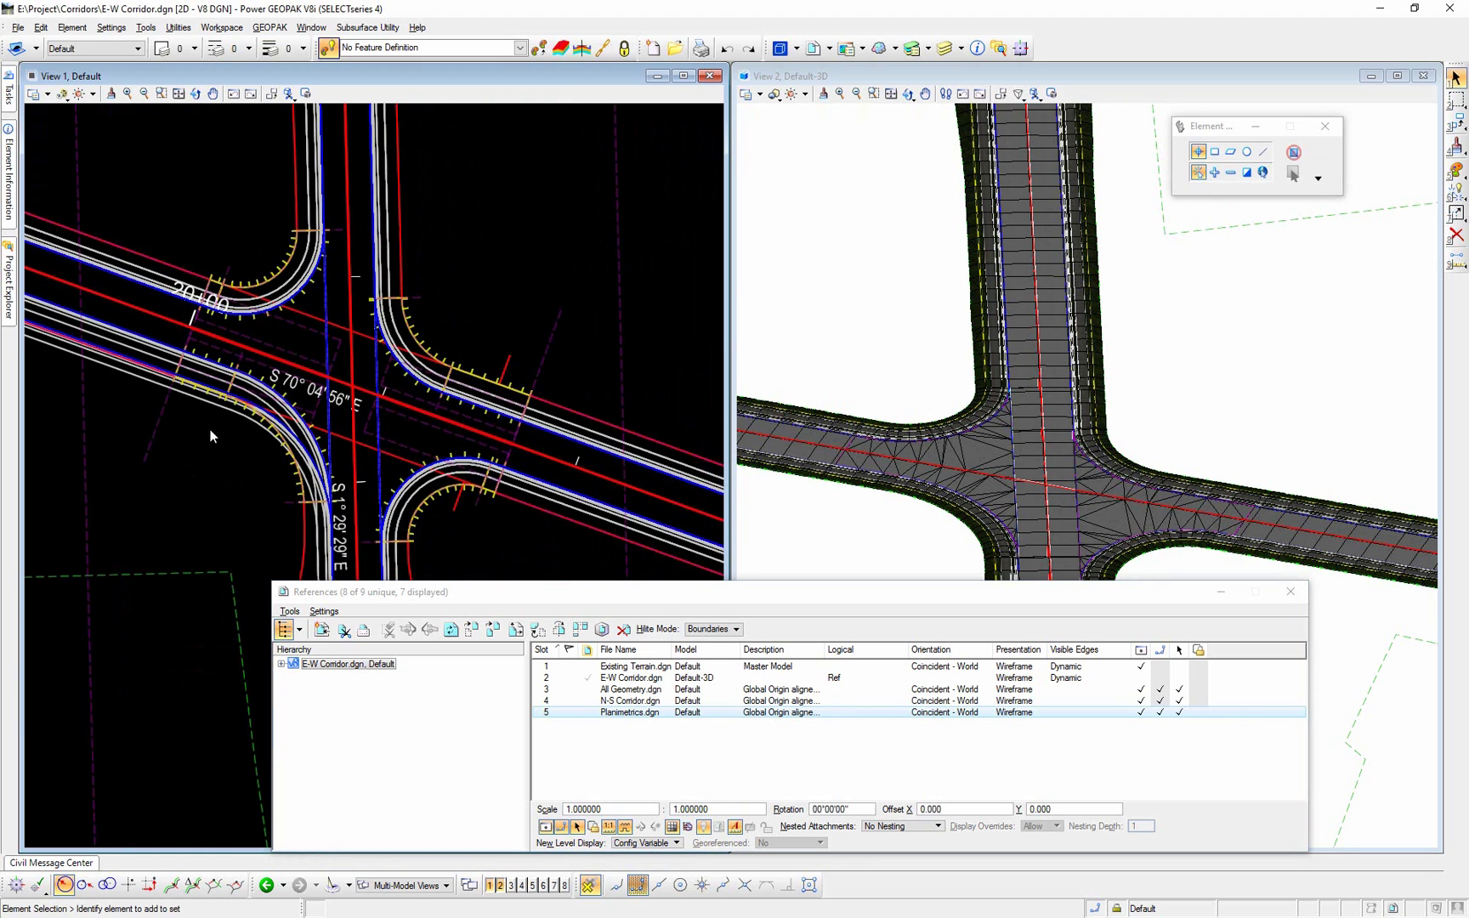
key(ctrl+f)
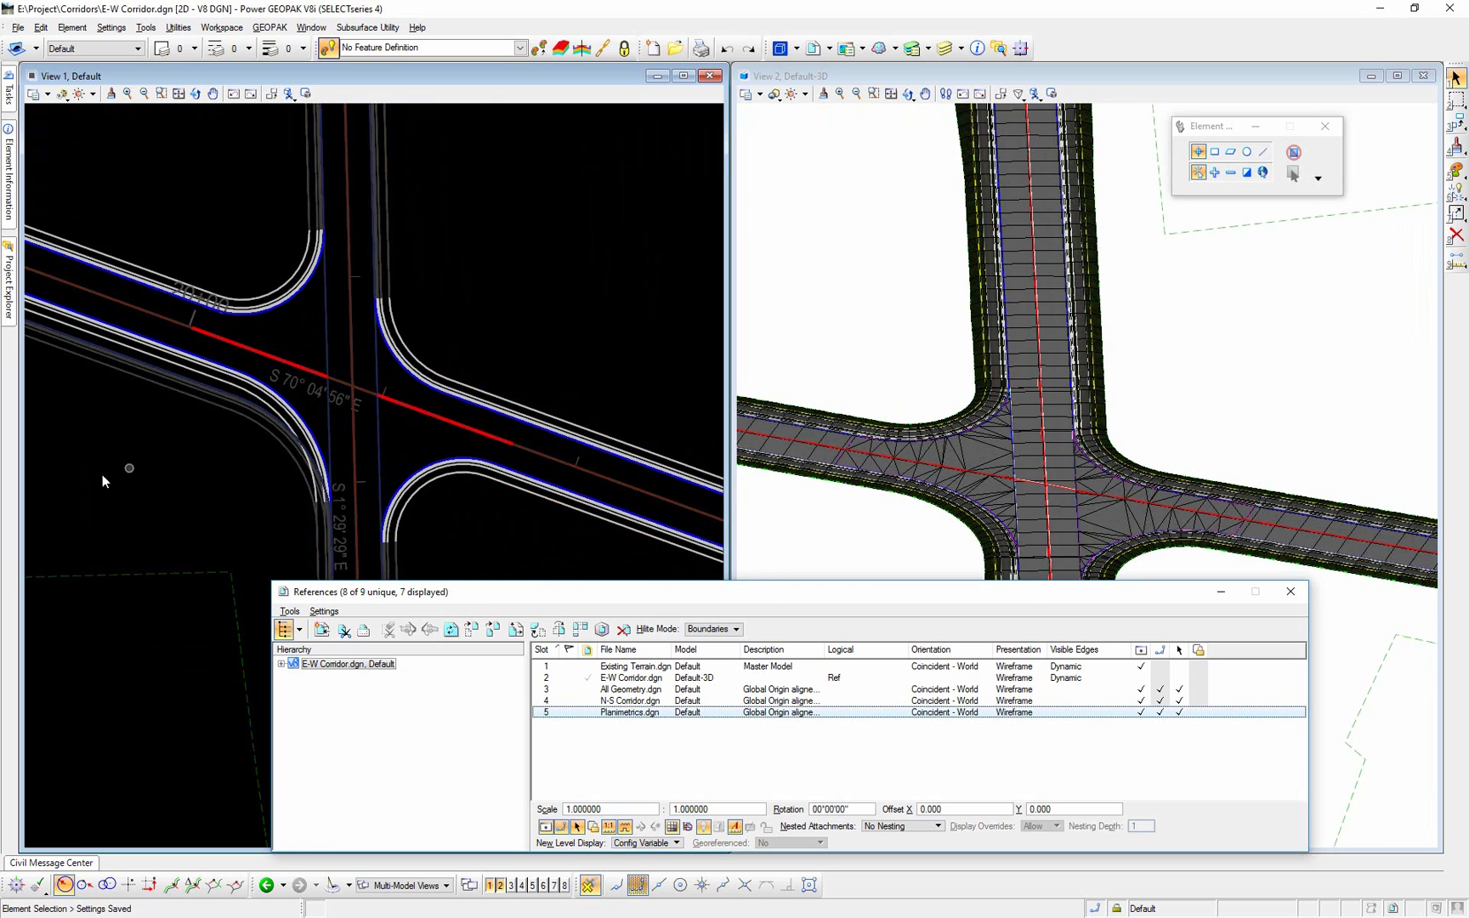
click(204, 432)
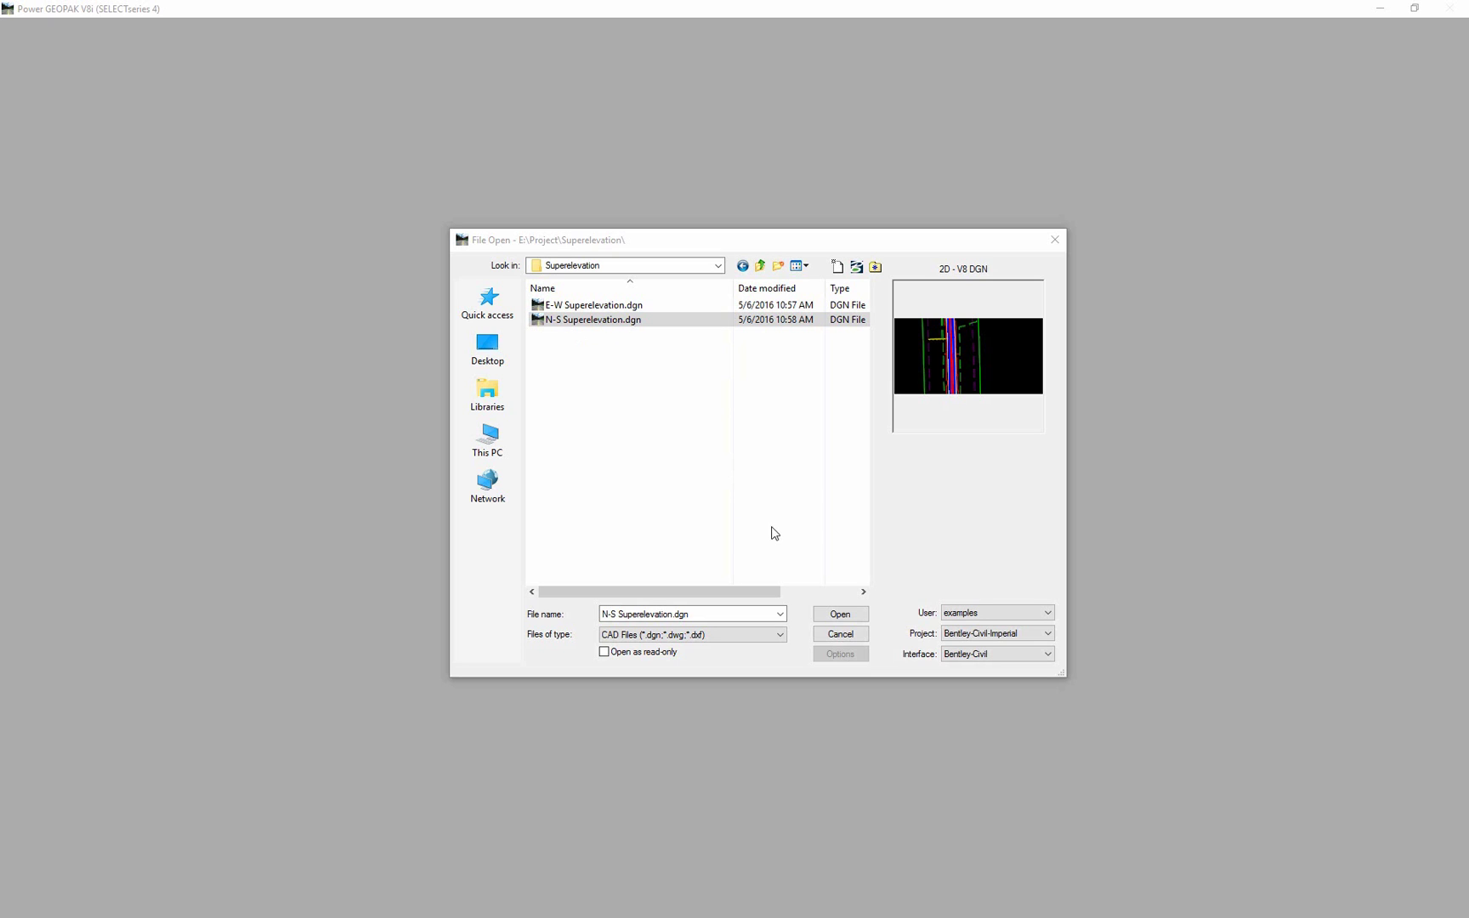
- Open N-S Superelevation.dgn from the Superelevation folder and activate the Road_Superelevation_Section element template
click(842, 614)
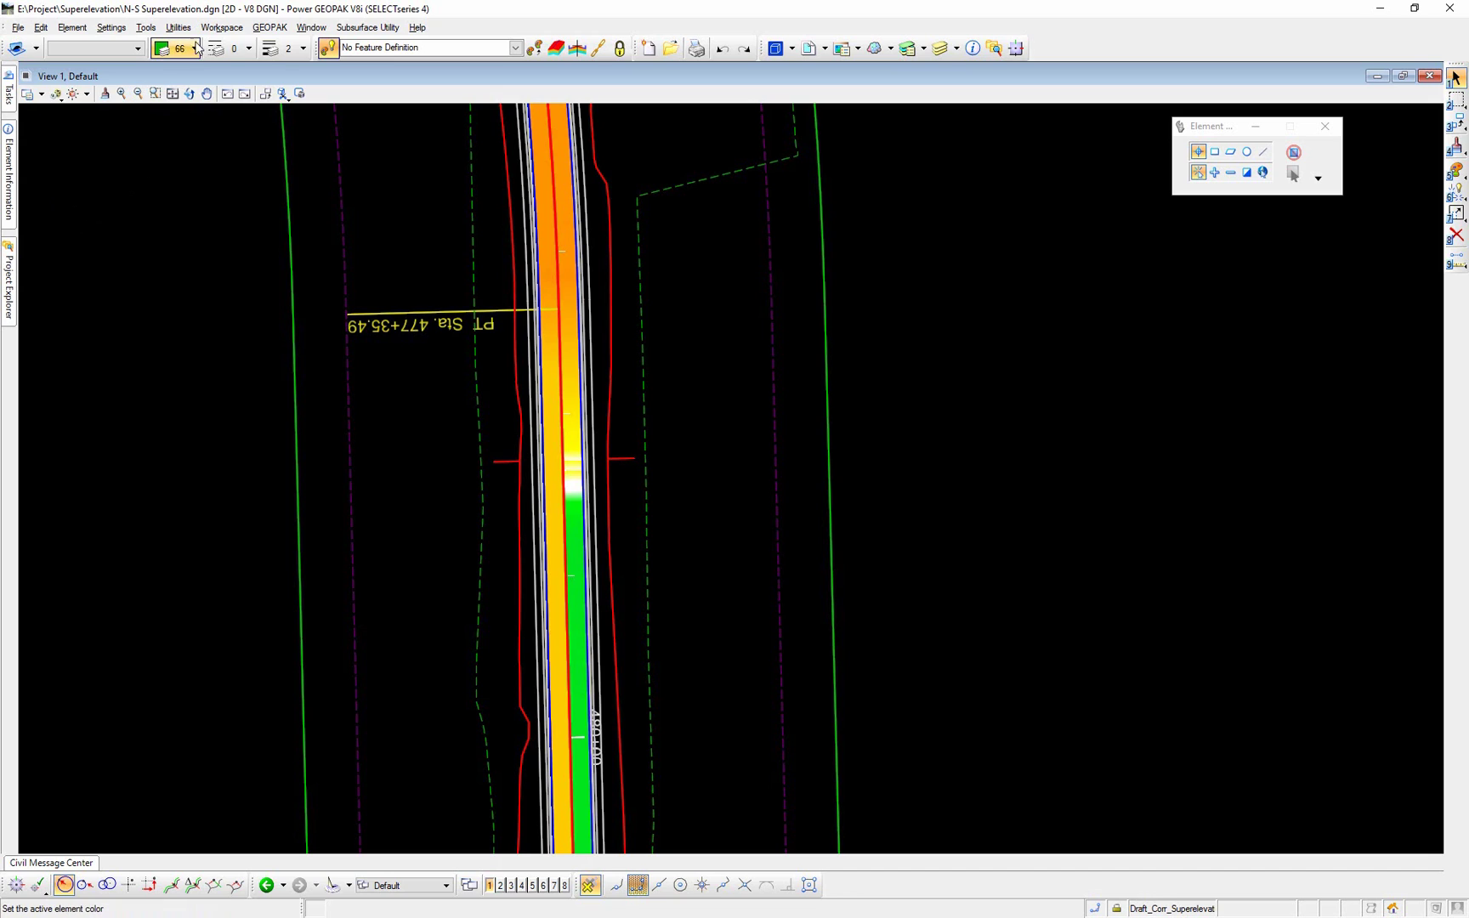
click(37, 49)
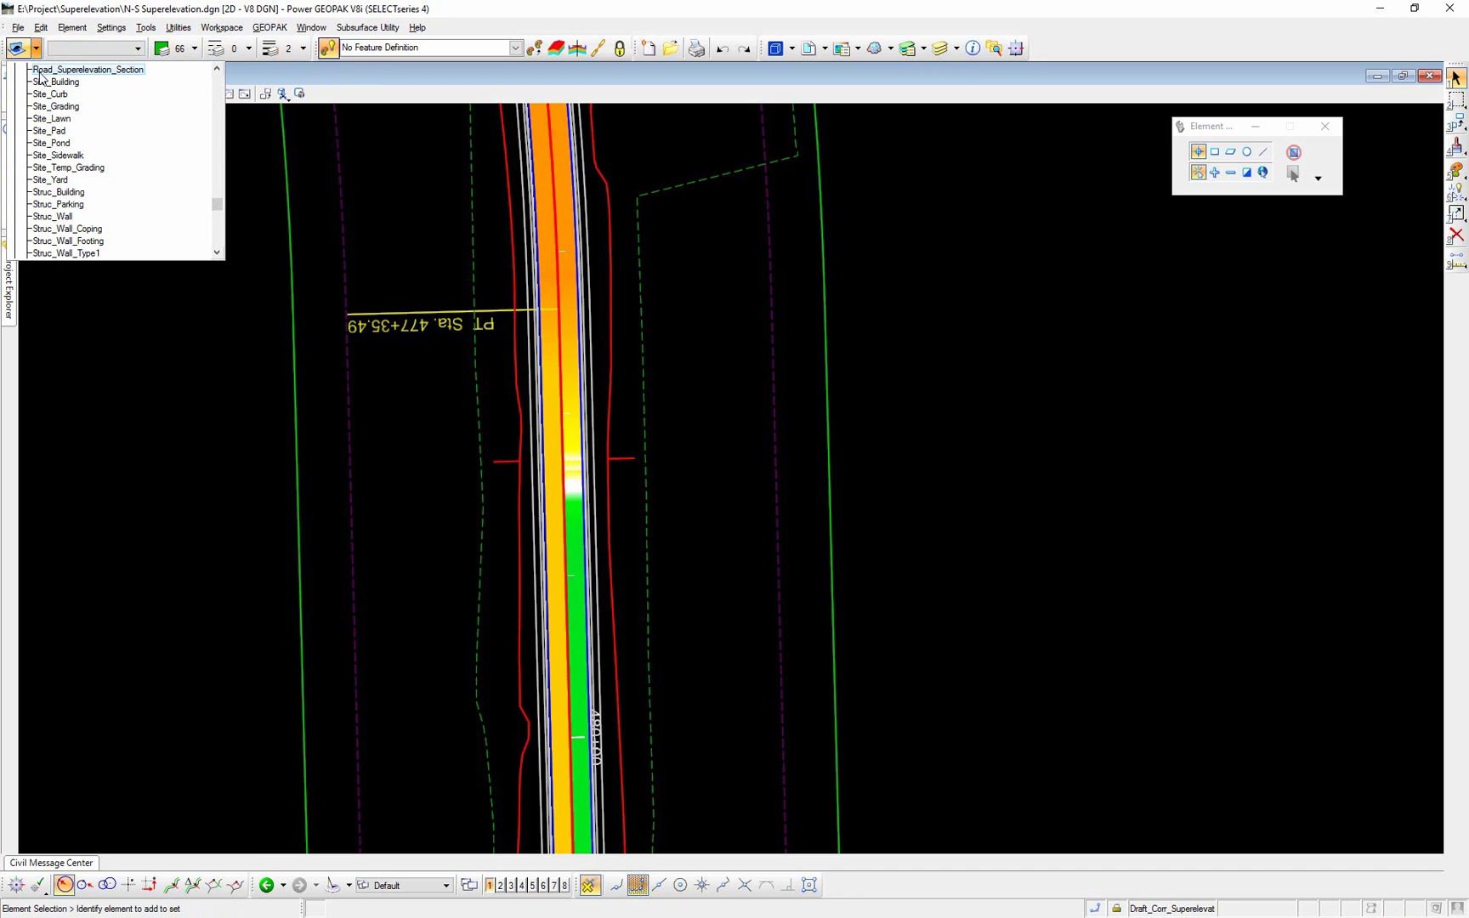
click(41, 70)
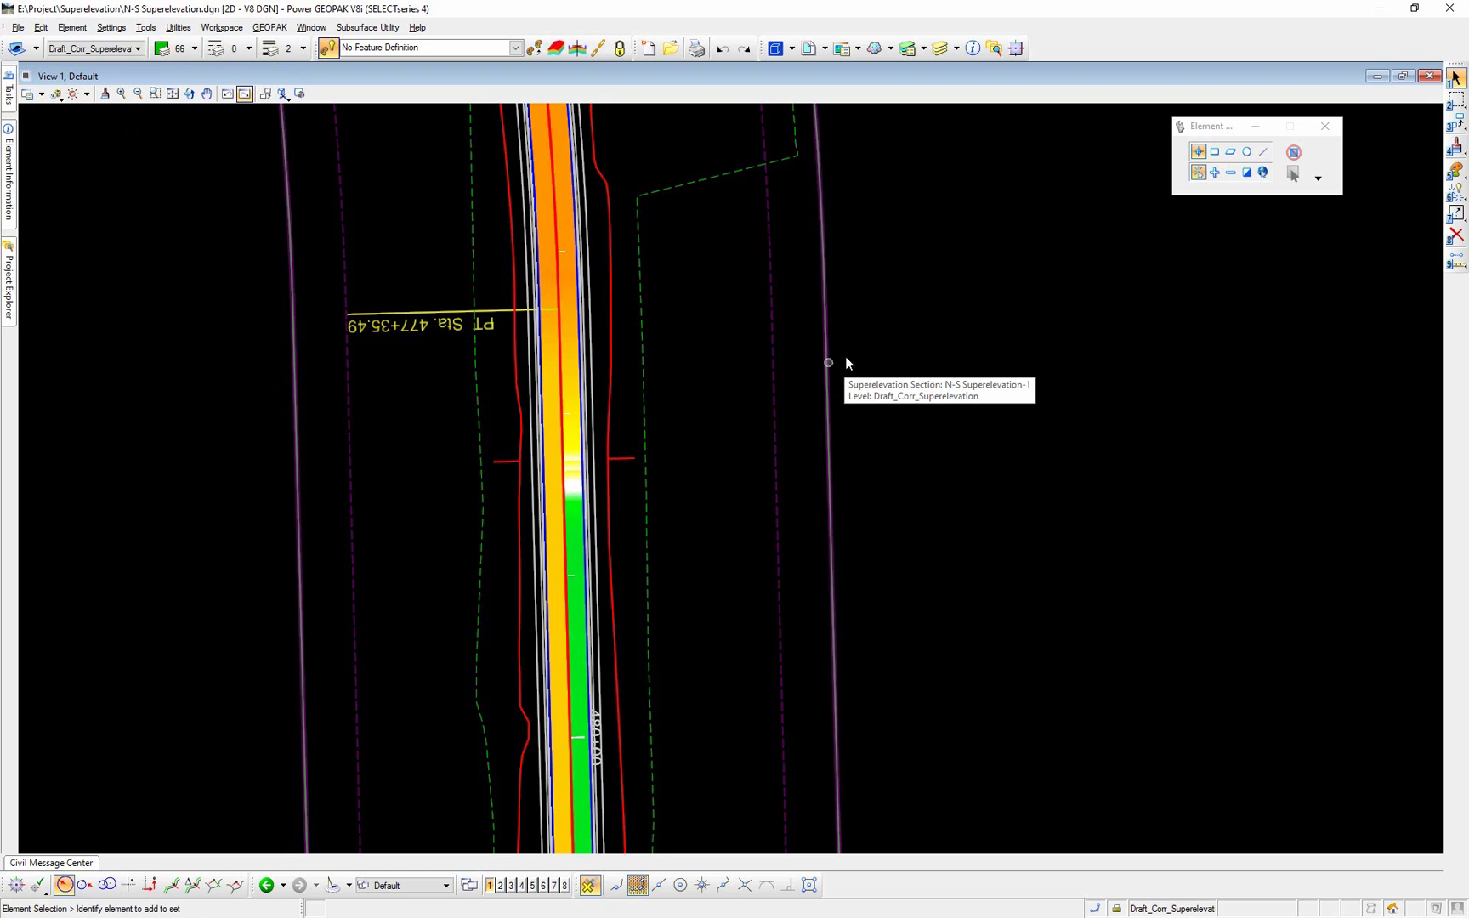
- Examine the All Geometry.dgn and All Corridors.dgn reference attachments of the superelevation file and close the reference list
key(ctrl+r)
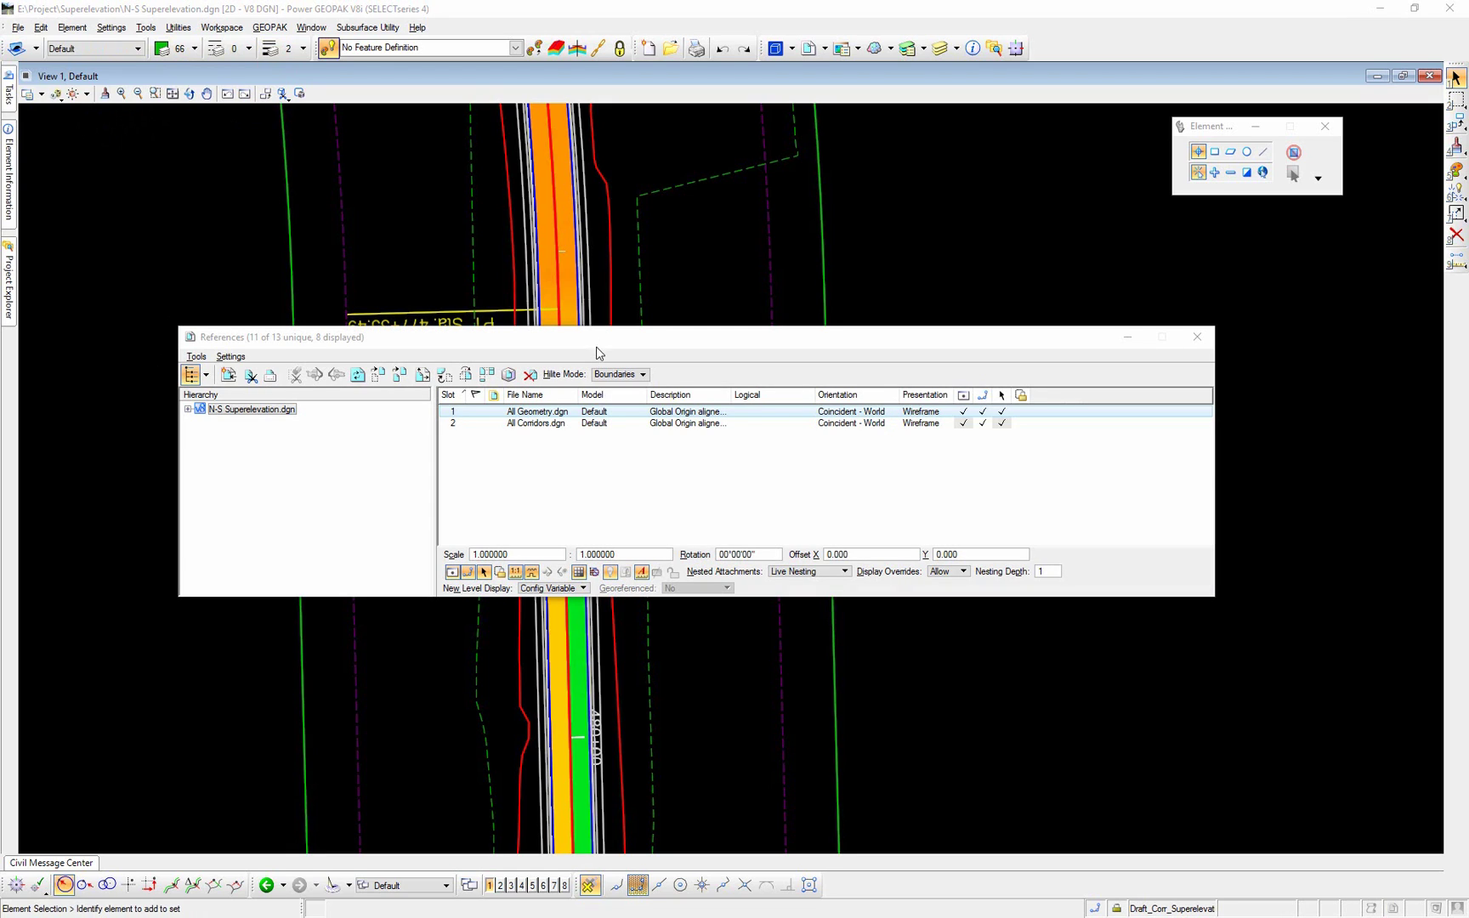
click(549, 413)
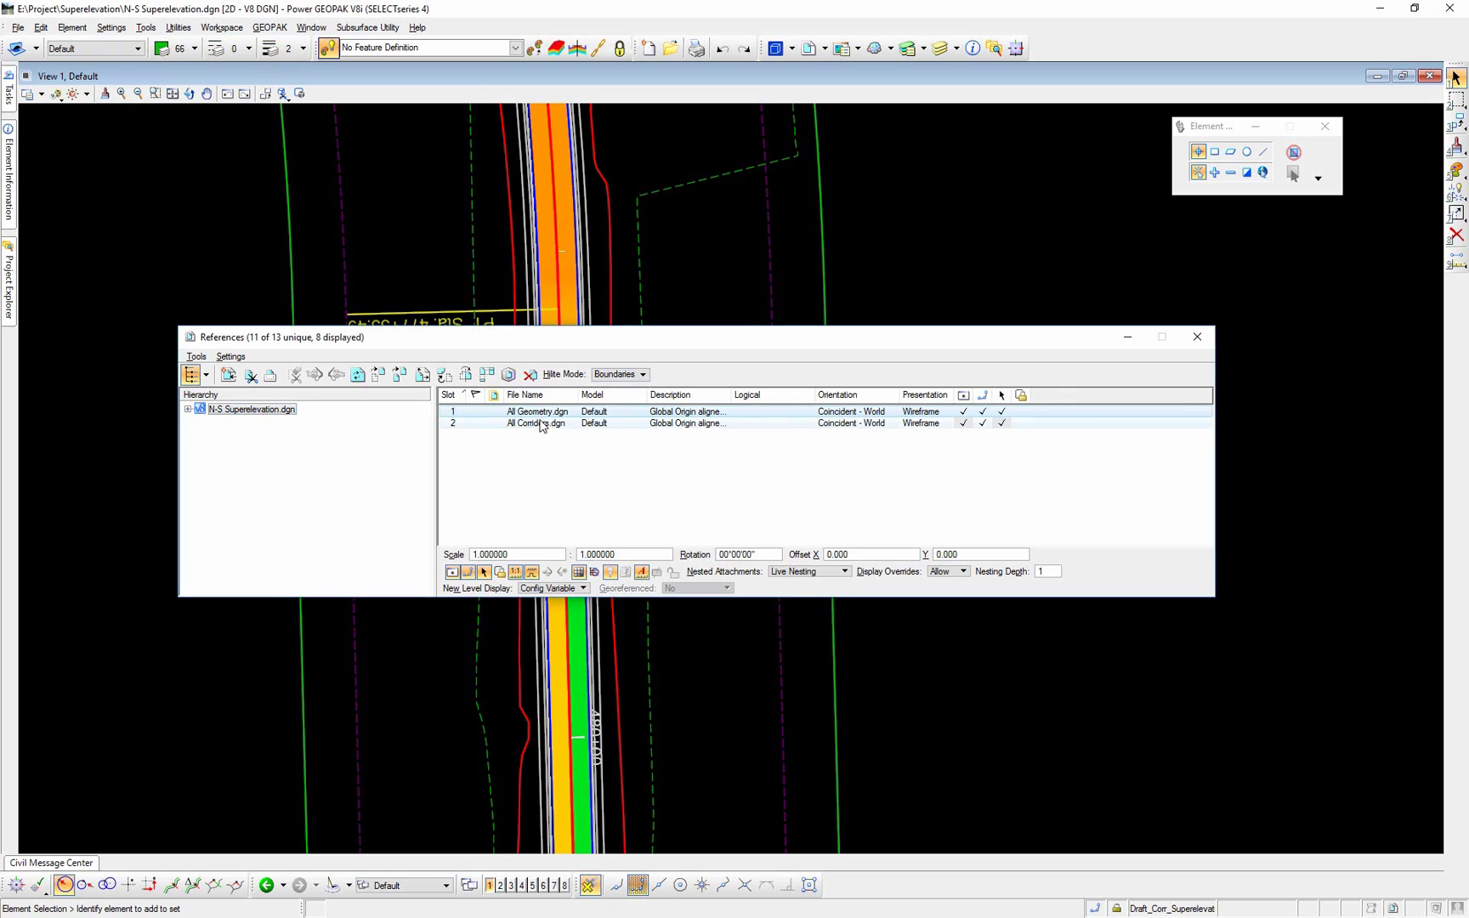
click(538, 425)
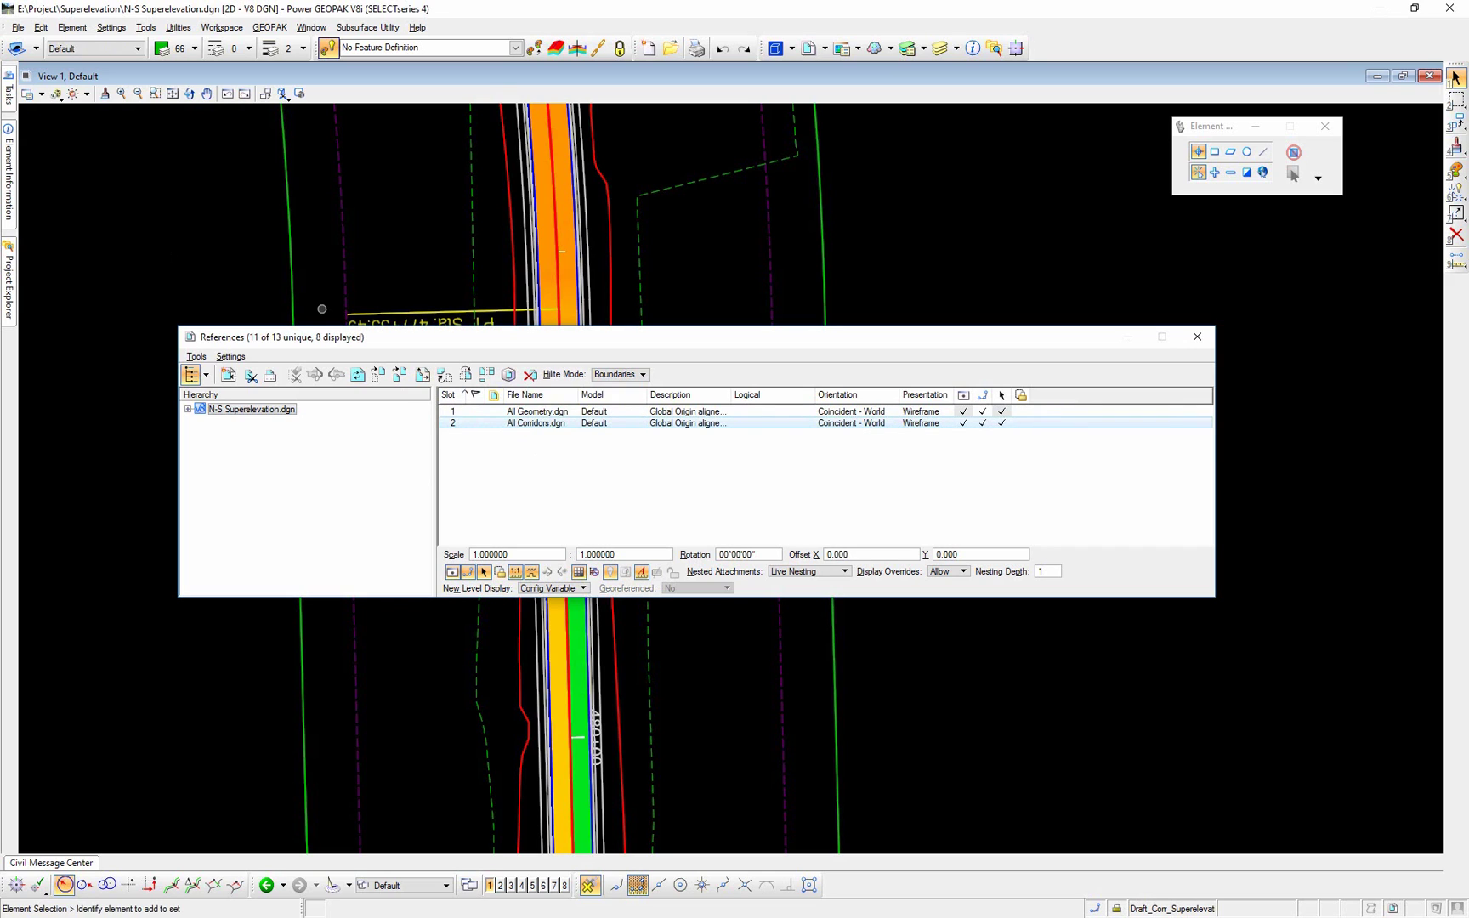
key(alt+F4)
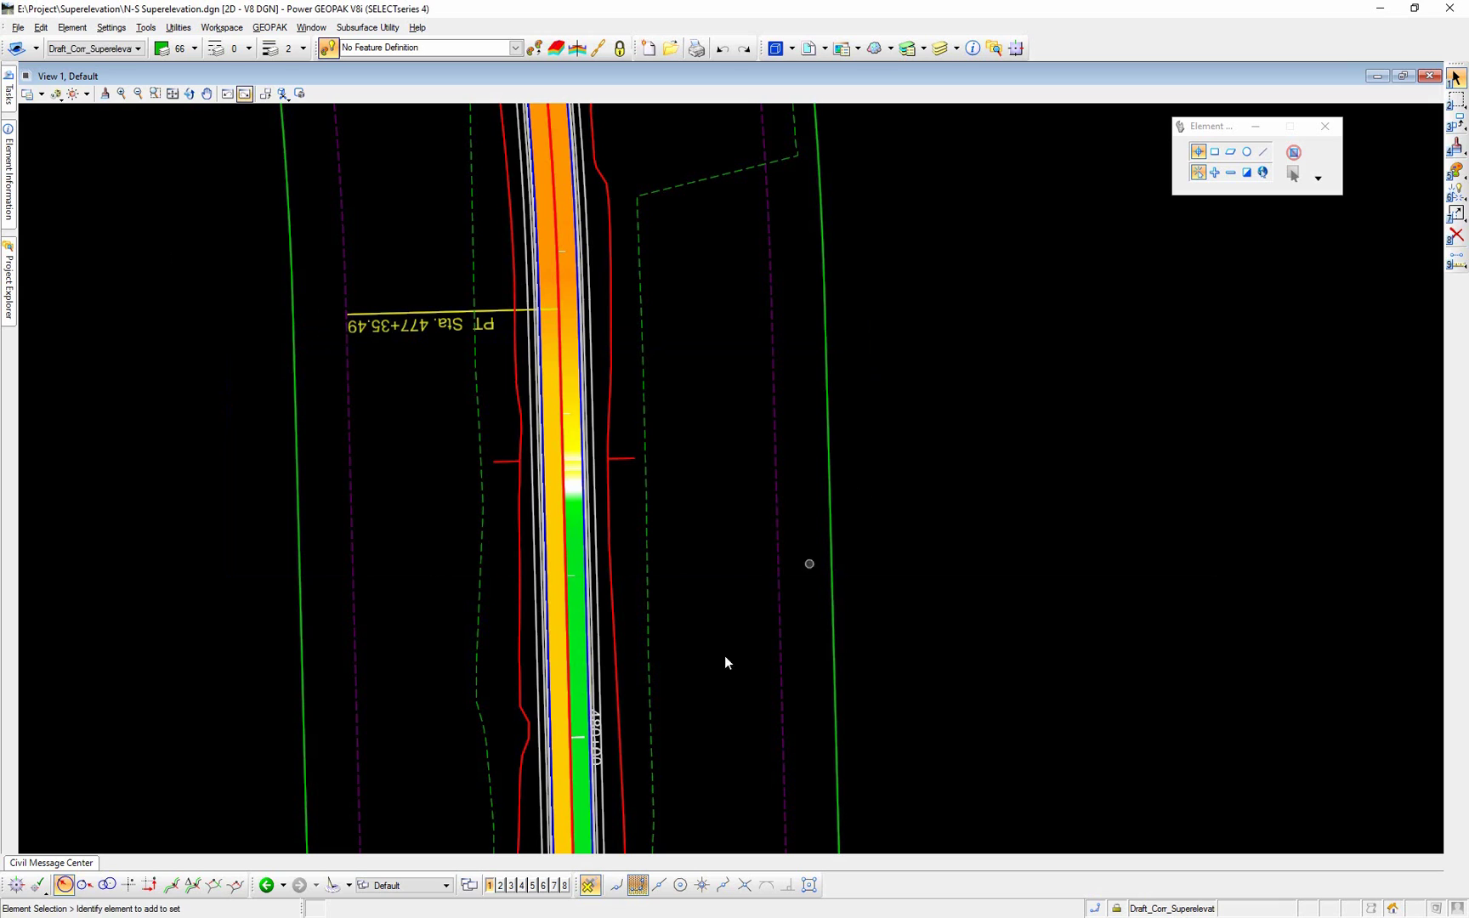
- Inspect the LT_Lane superelevation stations and cross slopes, and view the full extent of both roads
click(564, 337)
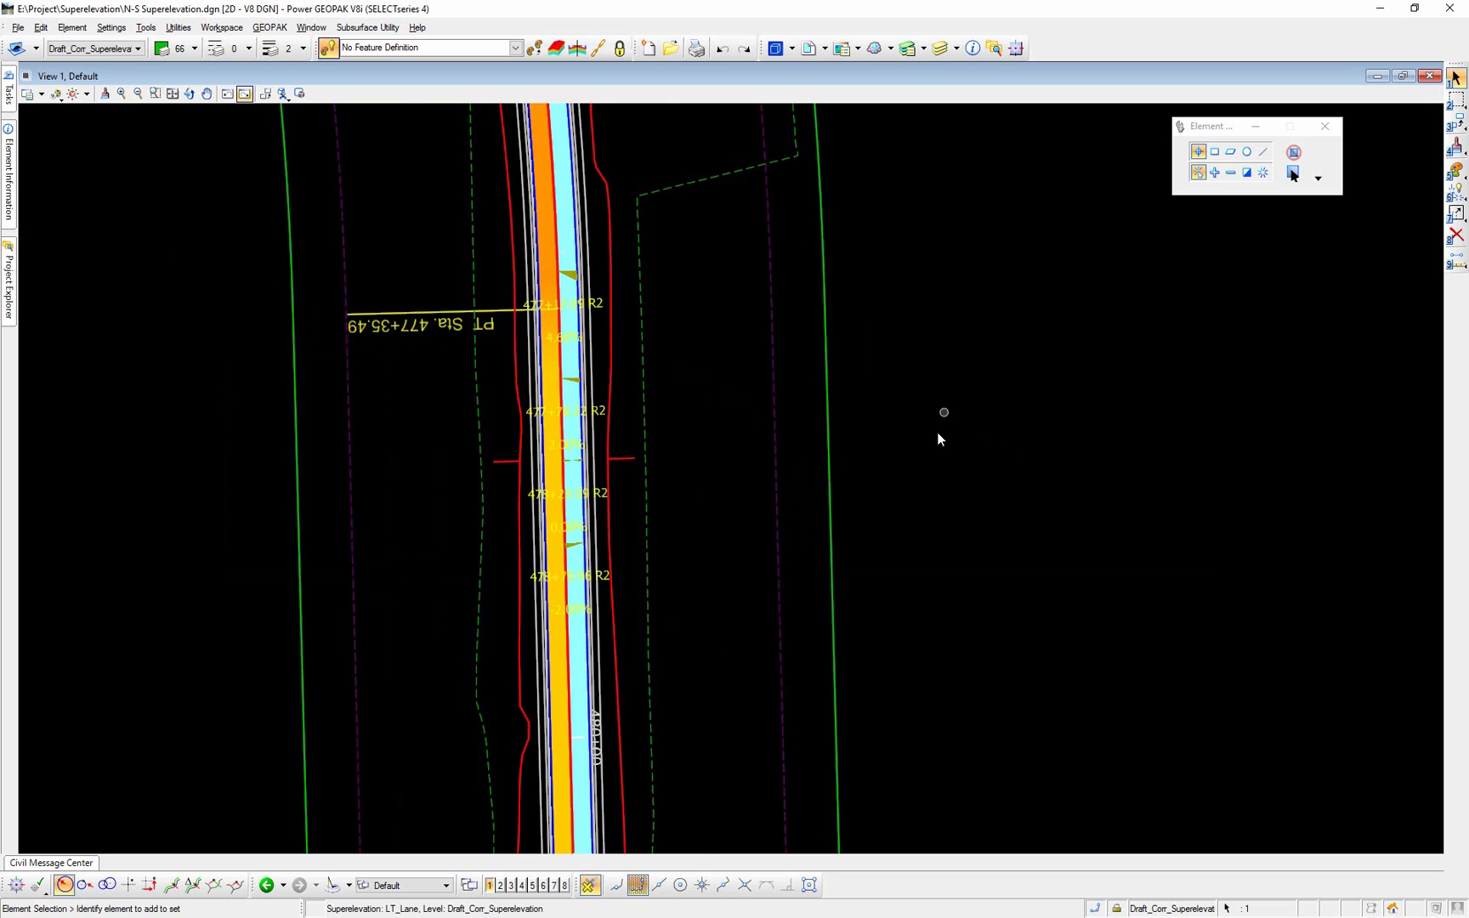
scroll(937, 431, down, 5)
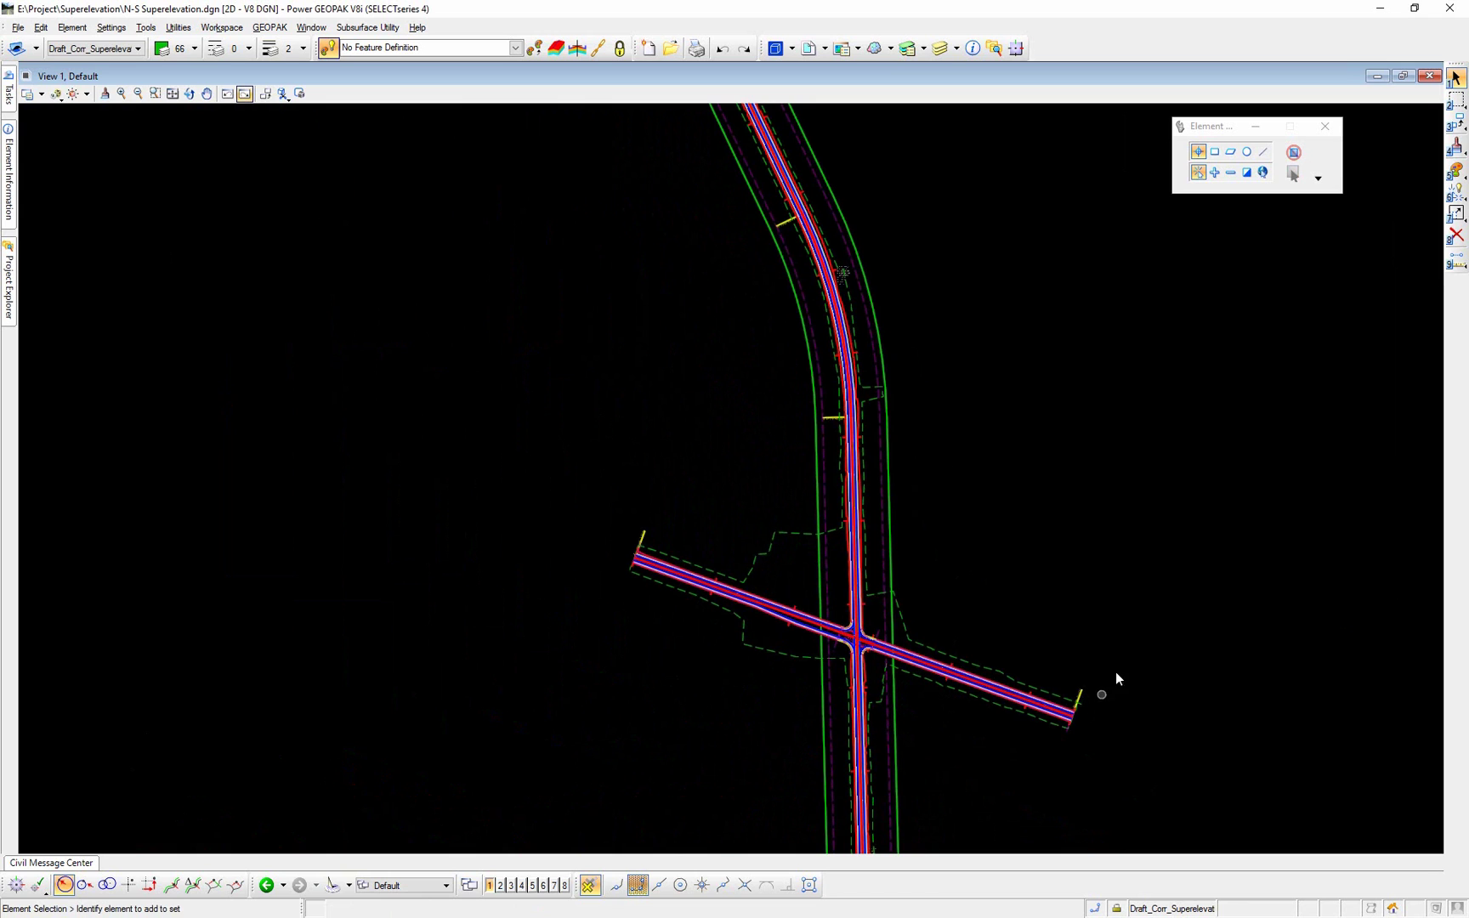
drag(1034, 615, 845, 551)
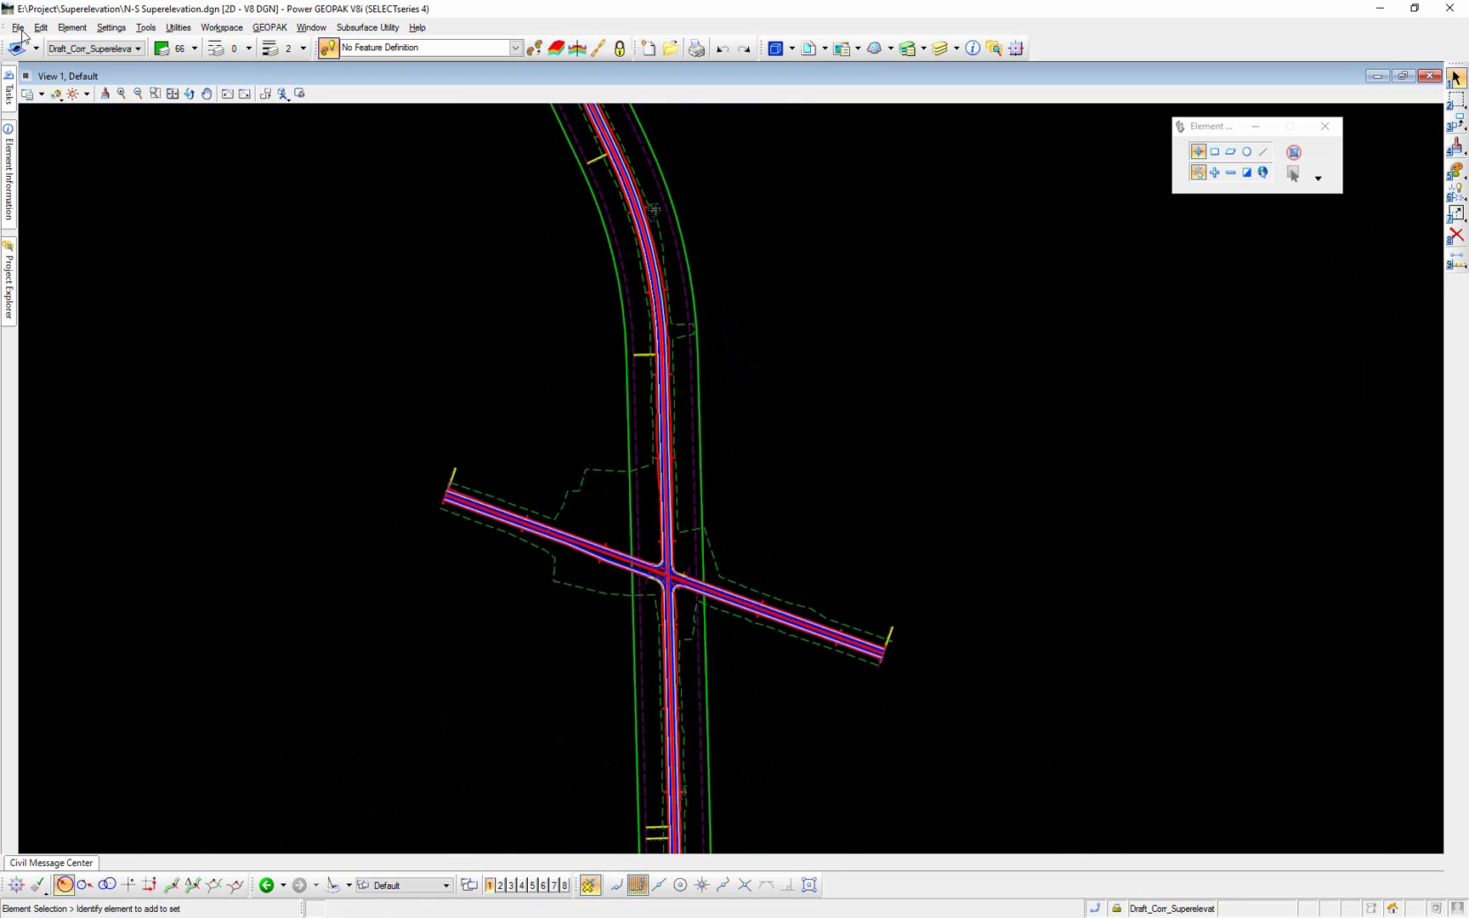
- Open N-S Corridor.dgn and examine its N-S Superelevation reference attachment
click(20, 30)
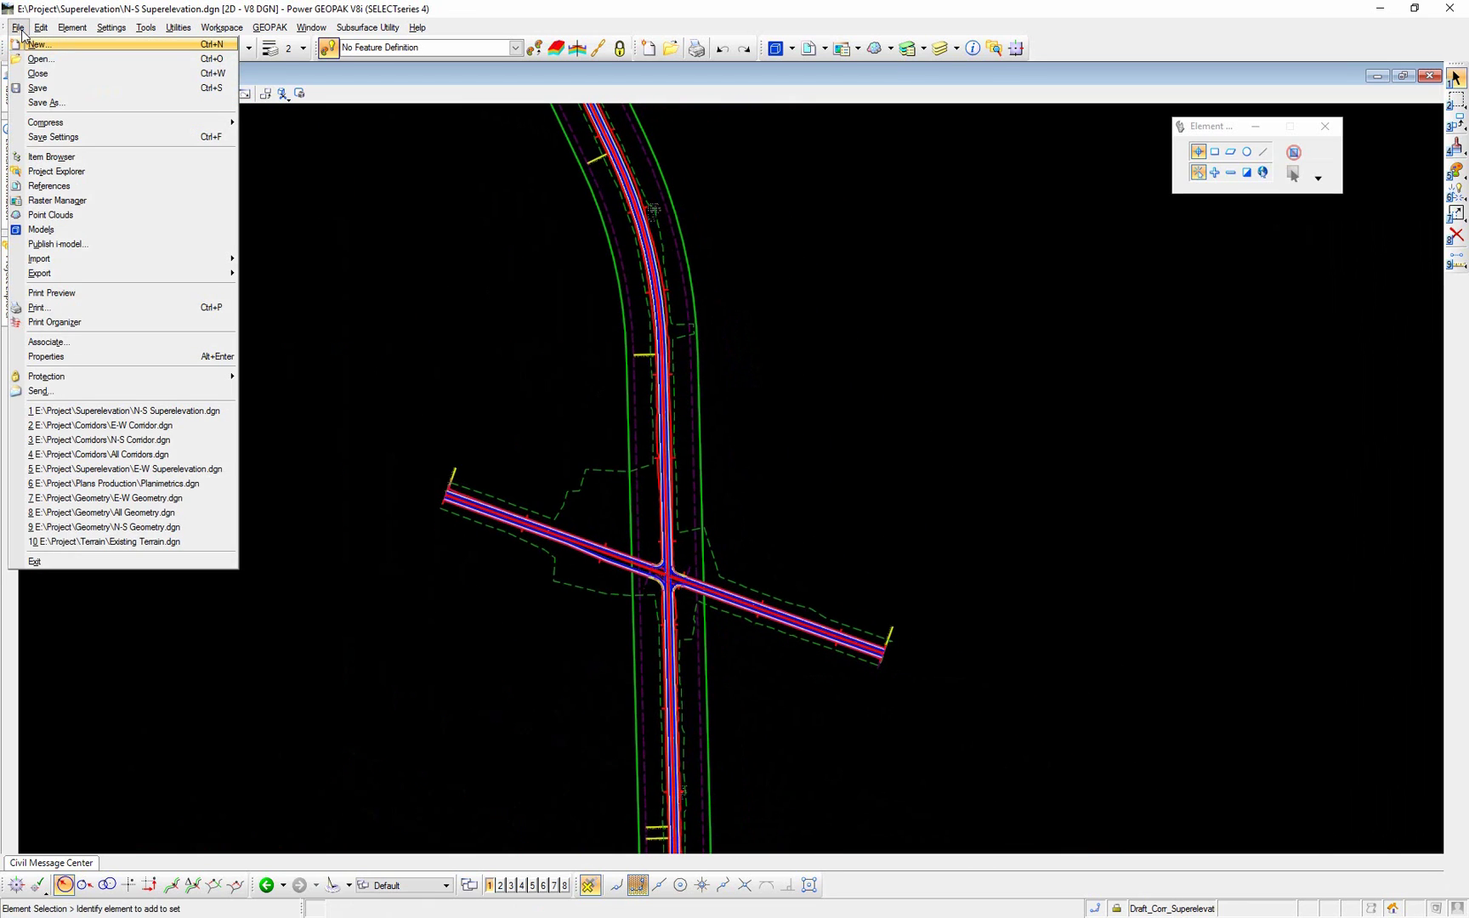
click(102, 439)
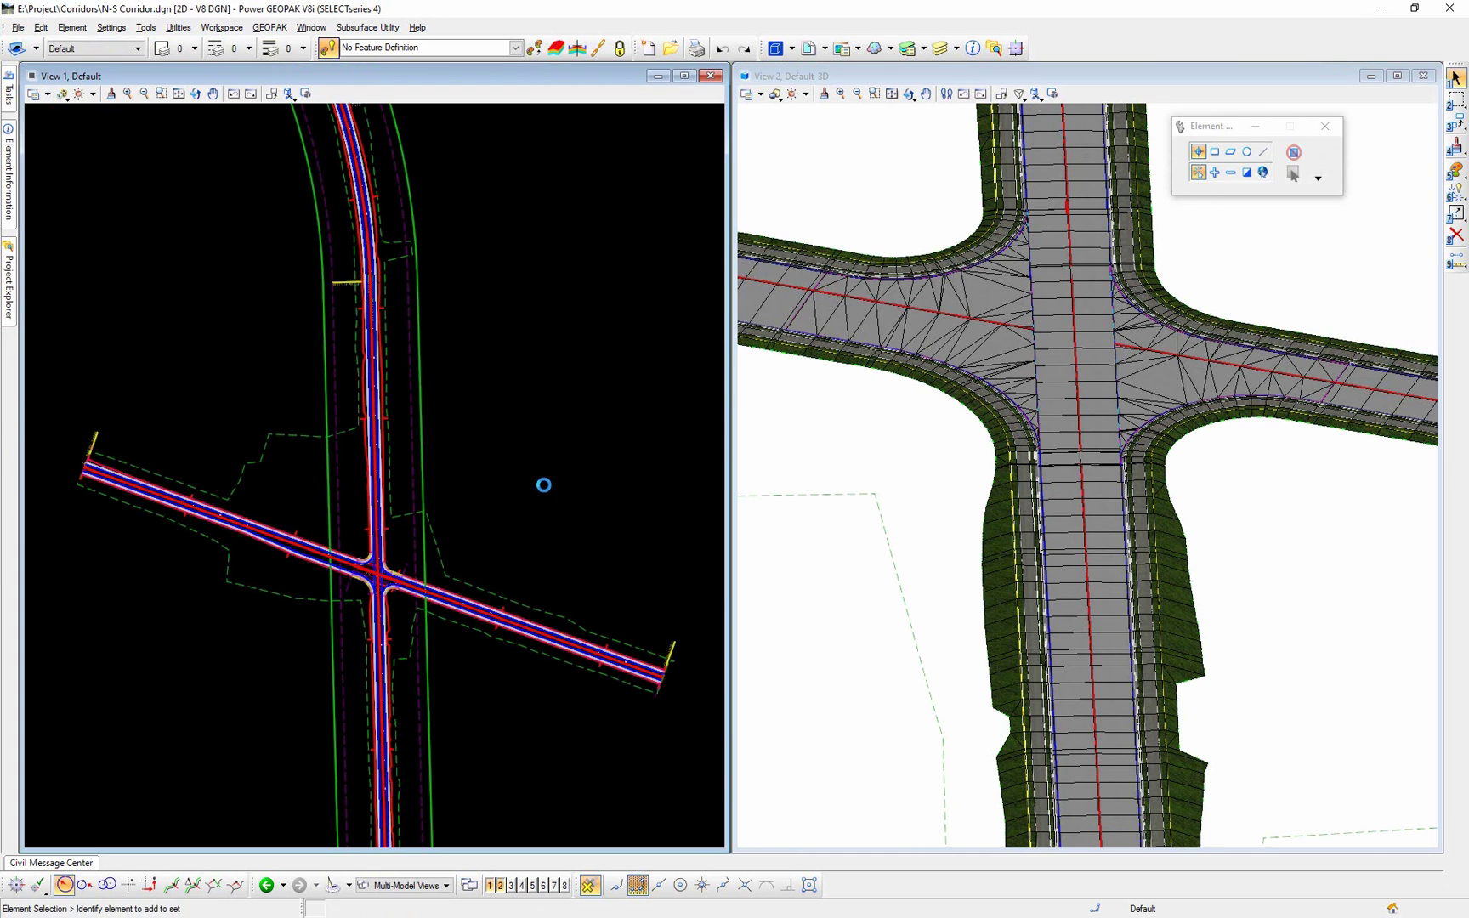
click(809, 47)
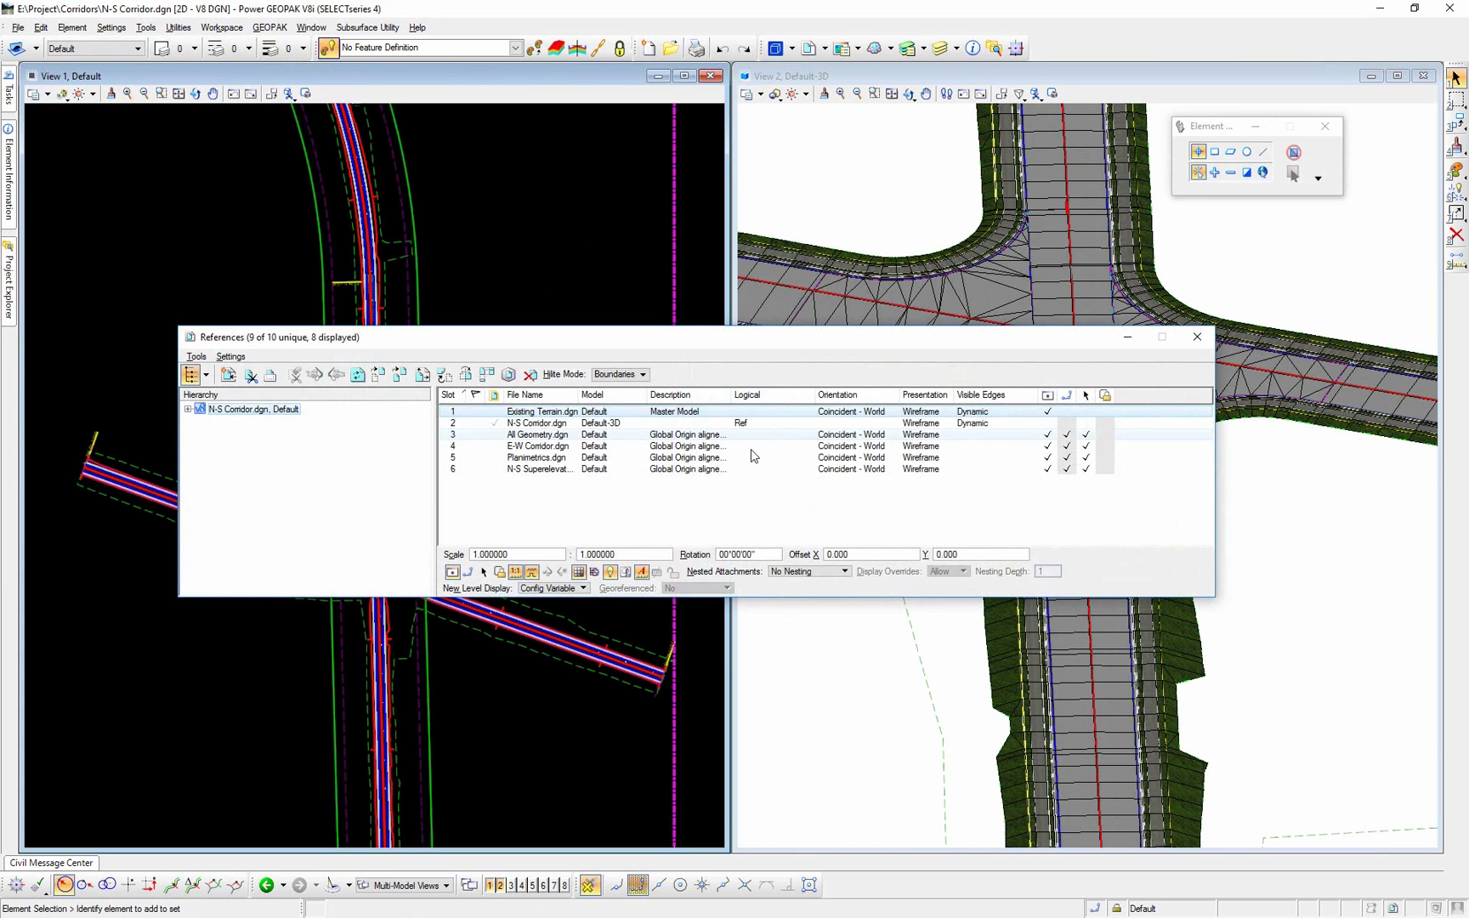
click(548, 470)
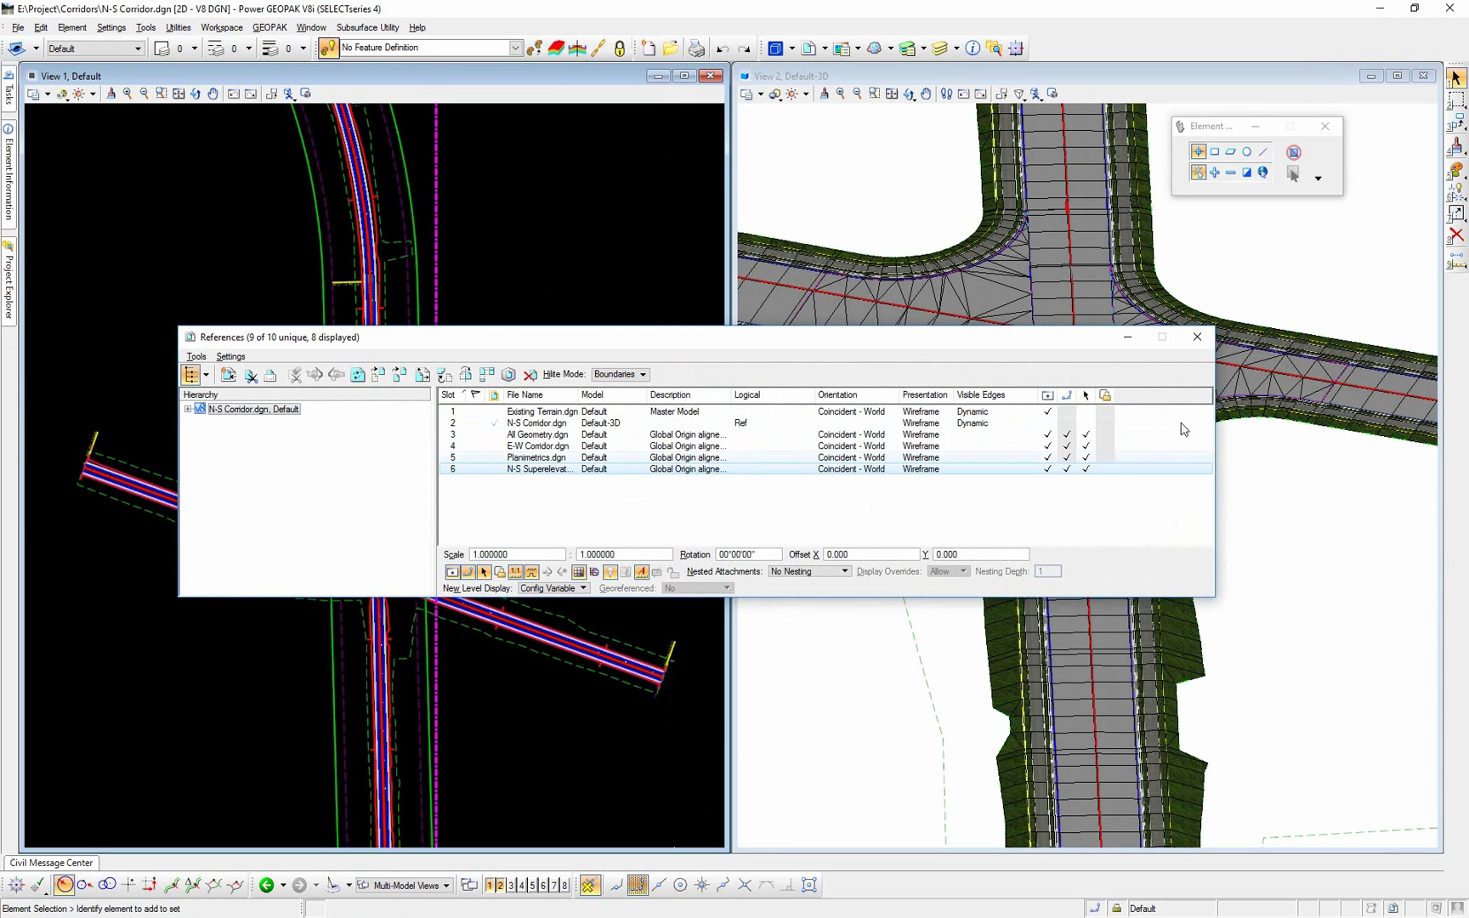
click(1197, 336)
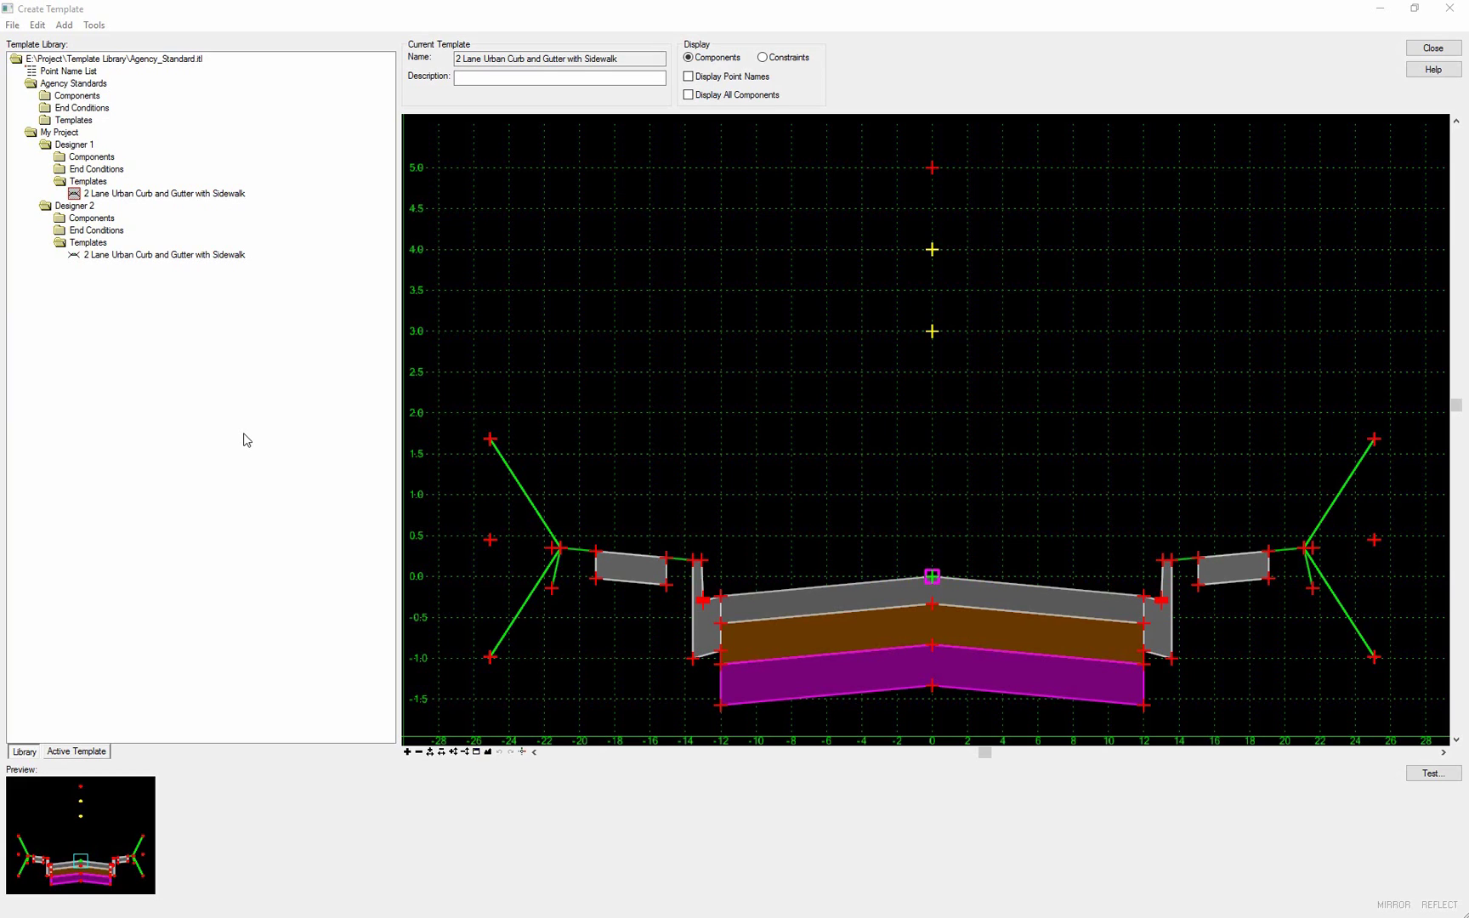
- Collapse the Agency Standards folder in the template library and review the My Project, Designer 1 and Designer 2 folders
double_click(75, 84)
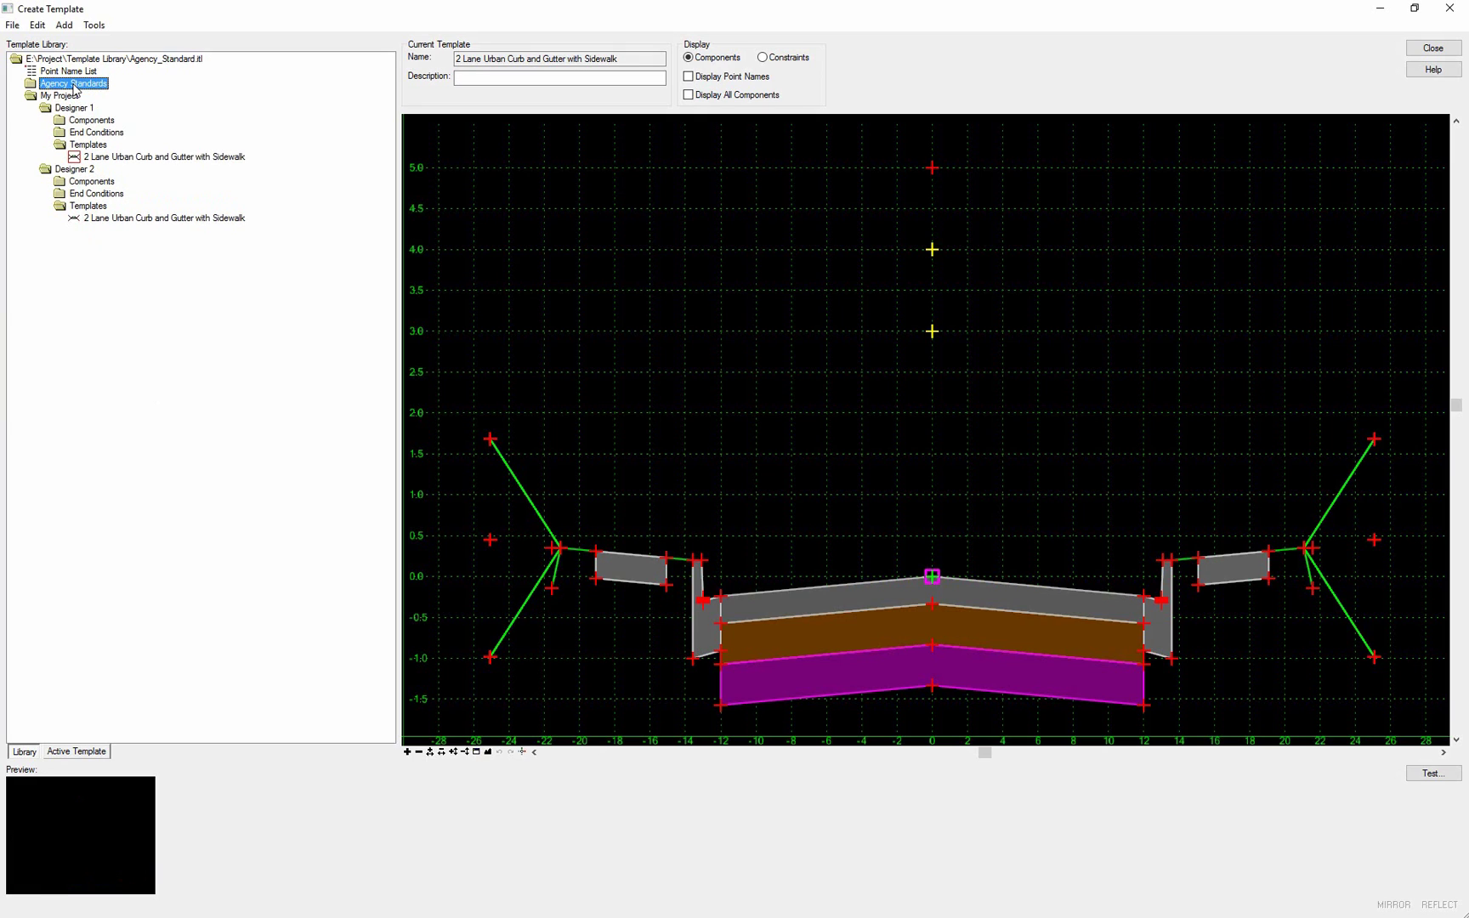
click(94, 25)
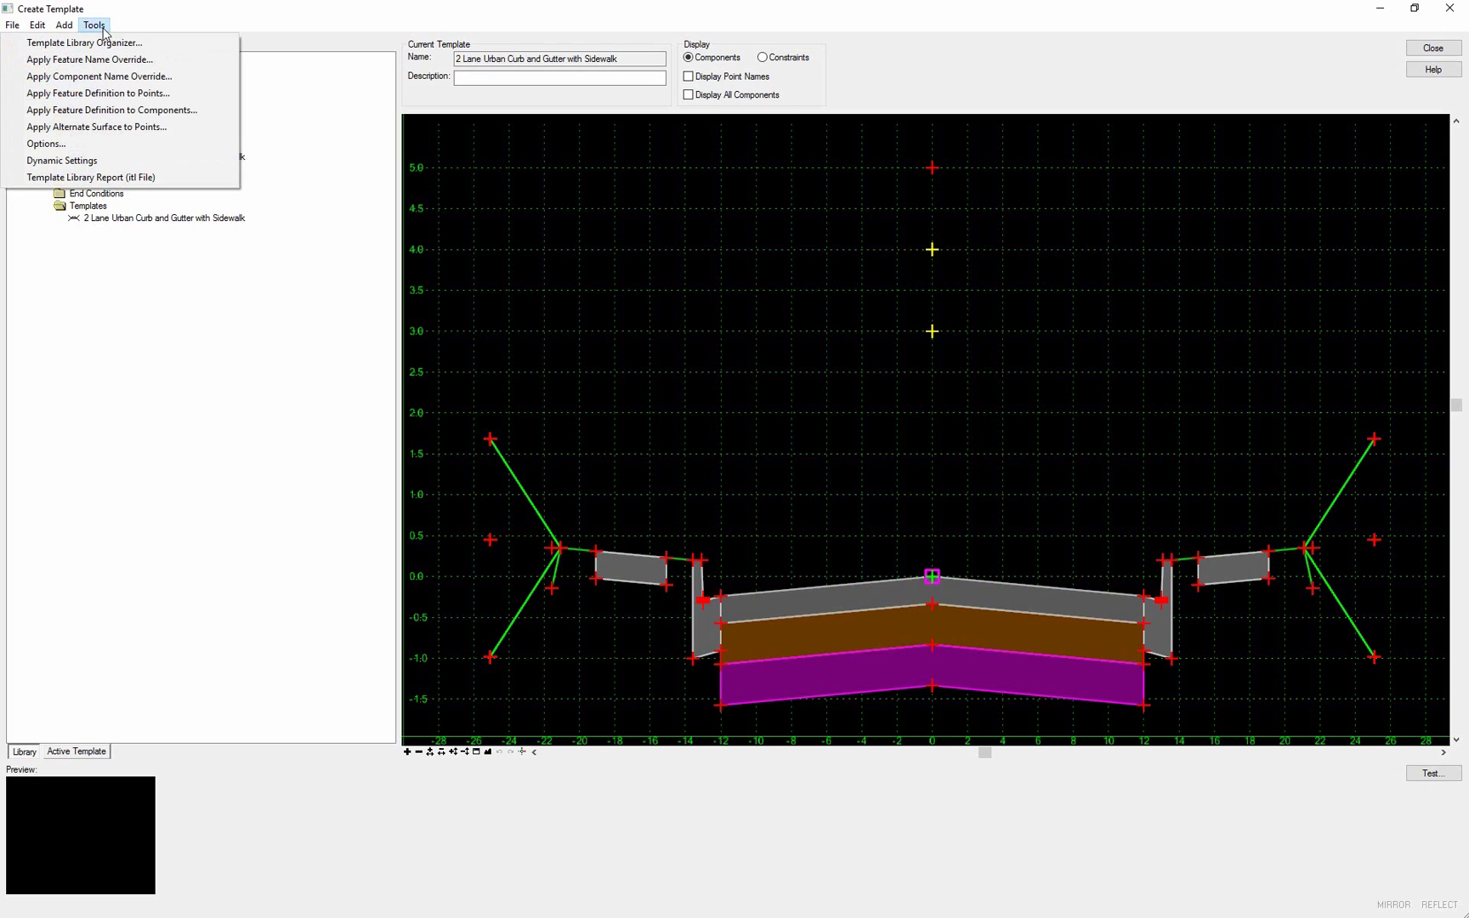
click(109, 41)
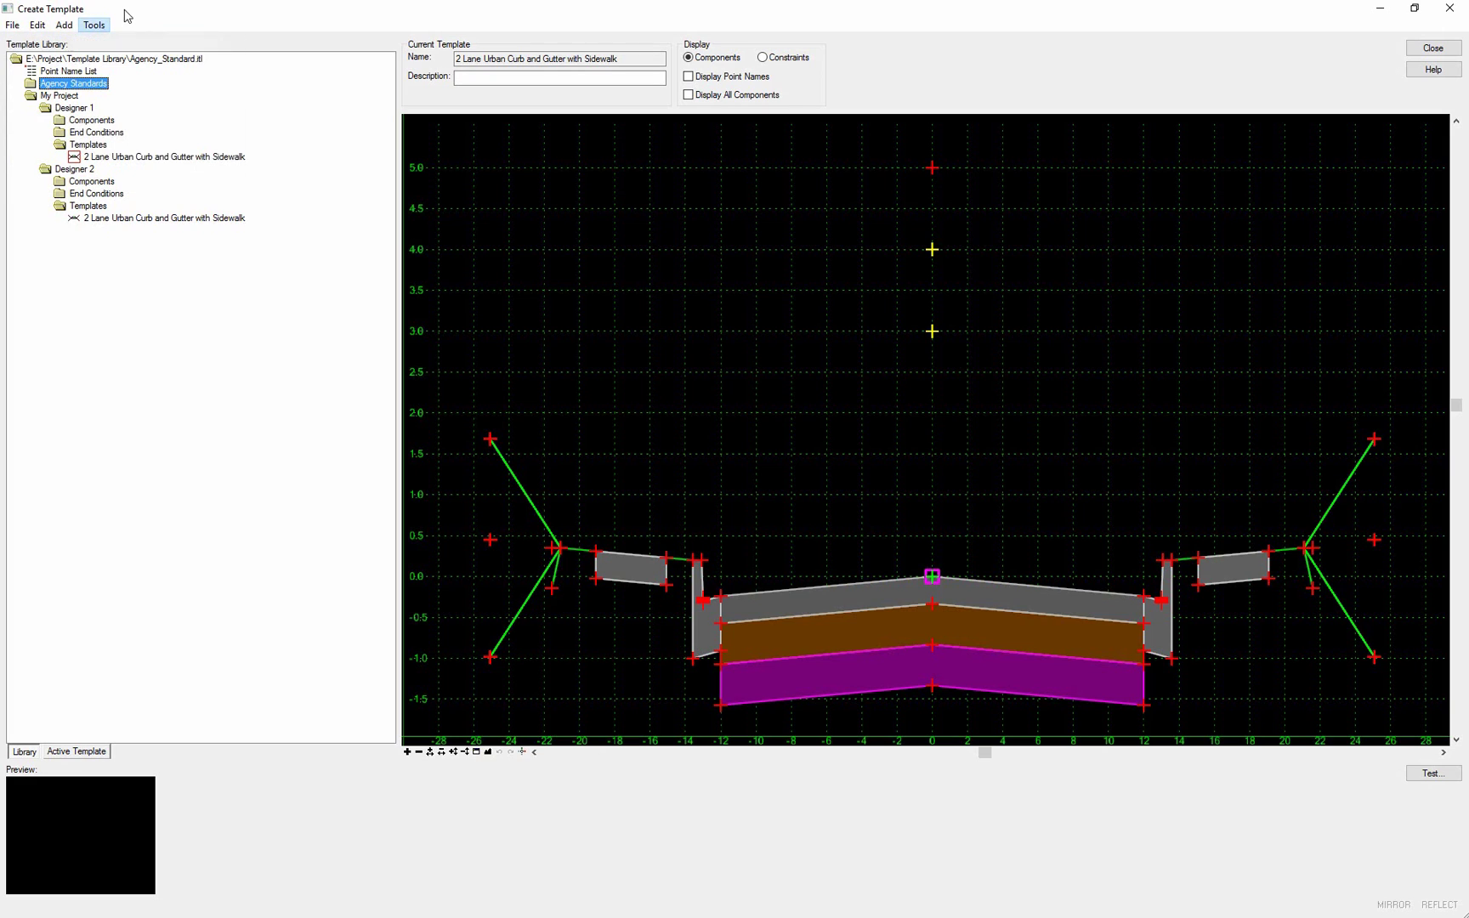
click(73, 98)
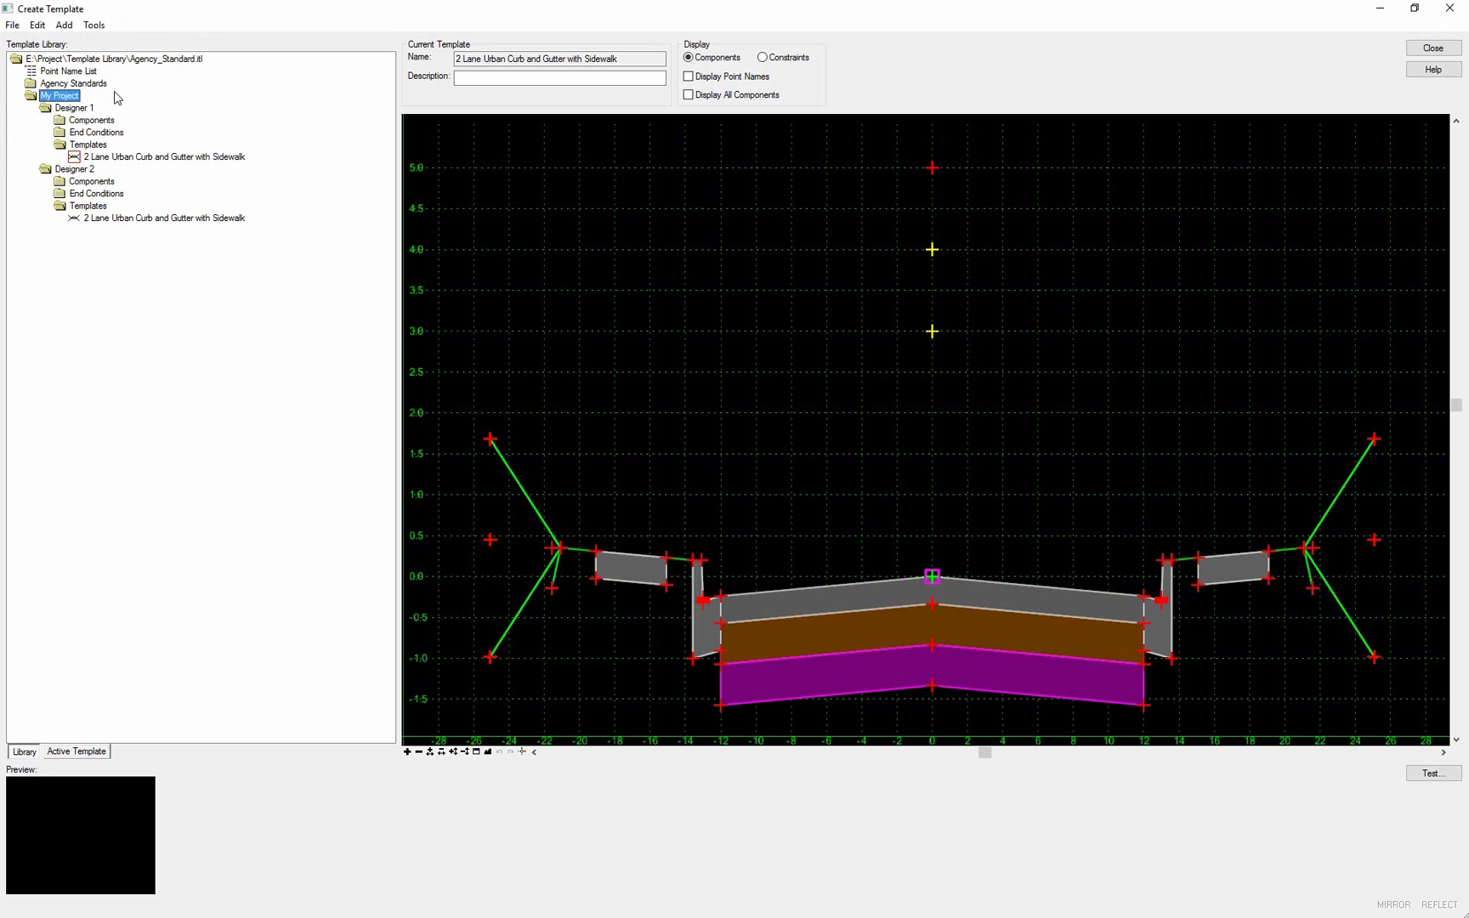
click(74, 109)
click(82, 171)
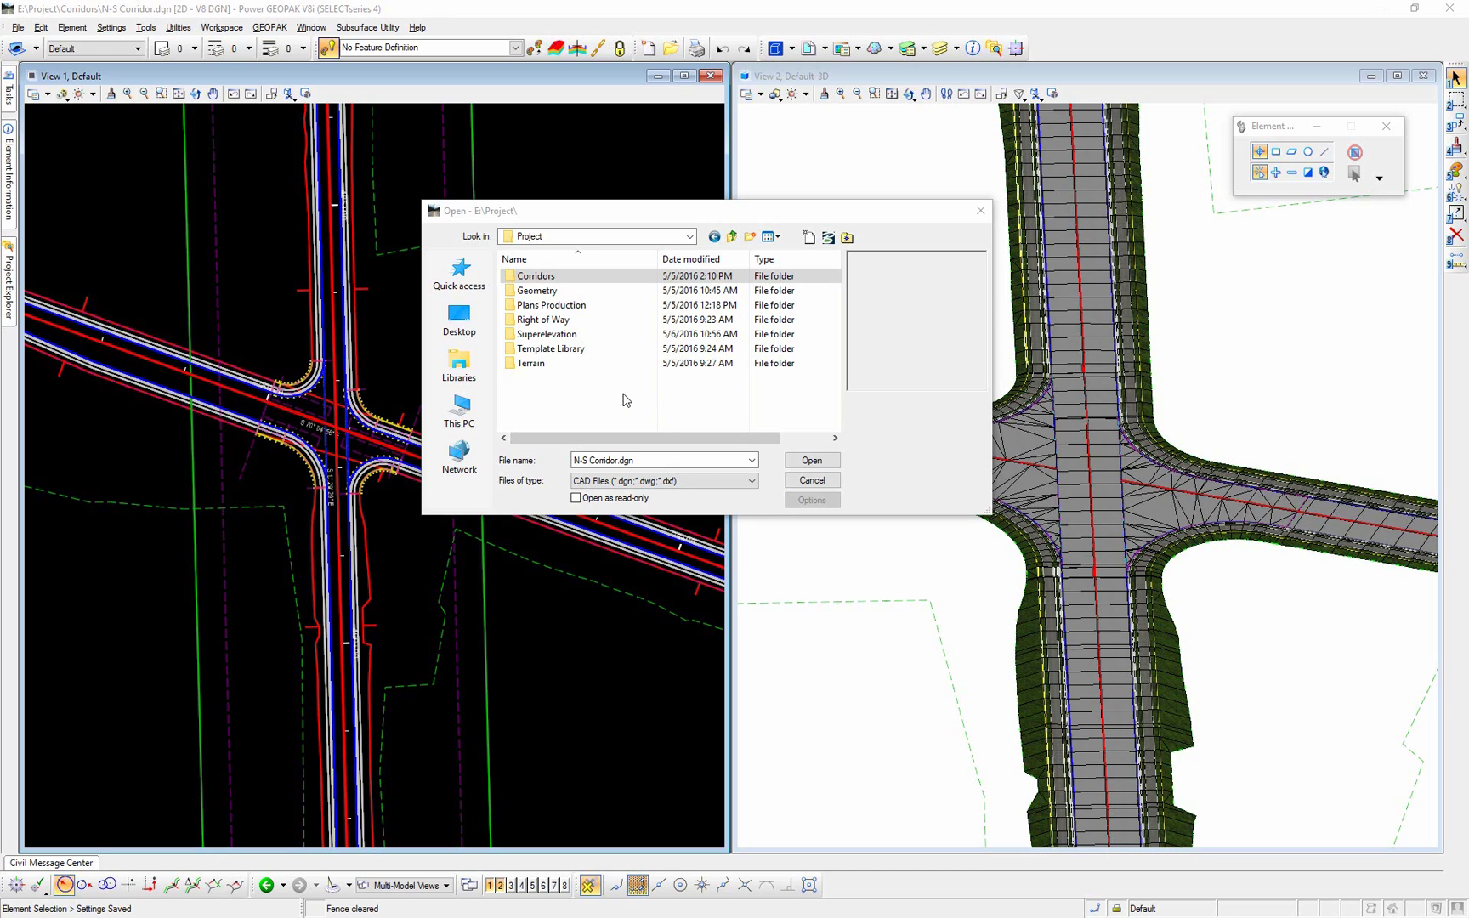
- Browse the project's folder structure, including the contents of the Geometry folder, without opening a file
double_click(536, 290)
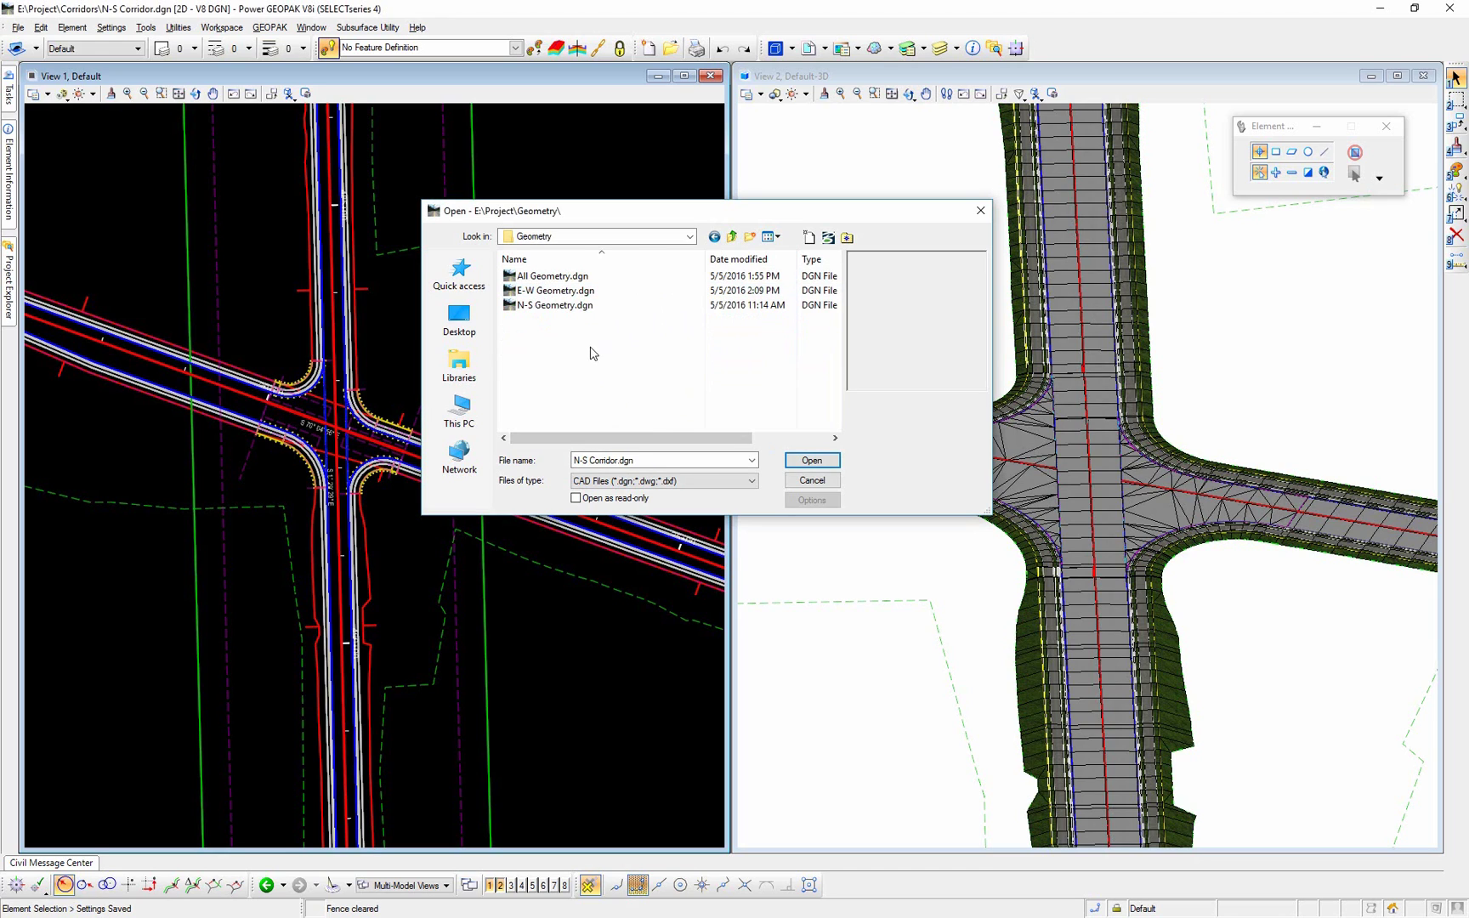
click(731, 236)
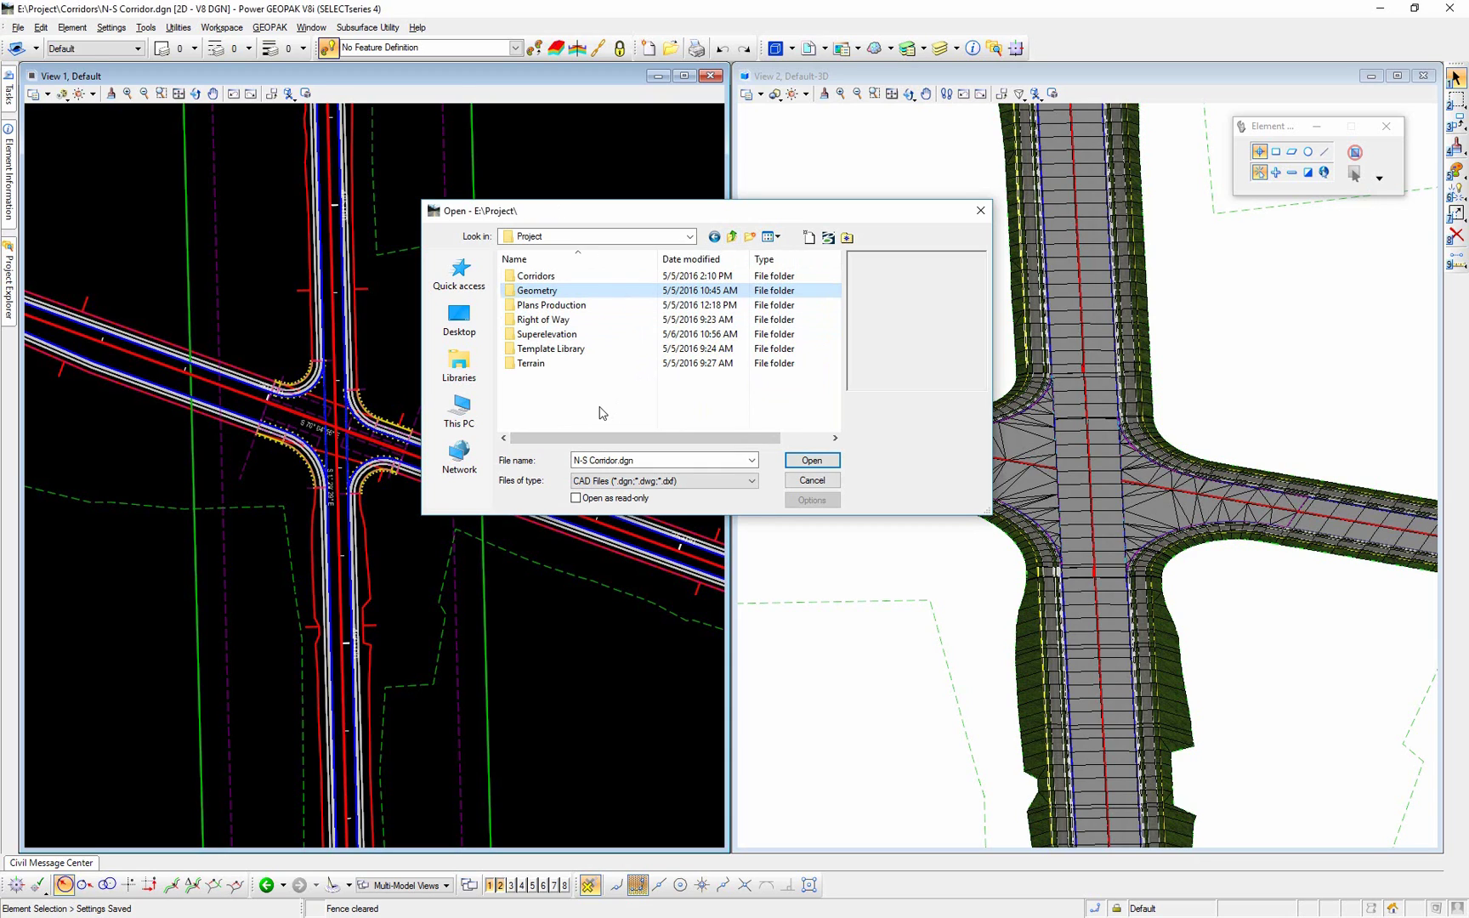
click(555, 414)
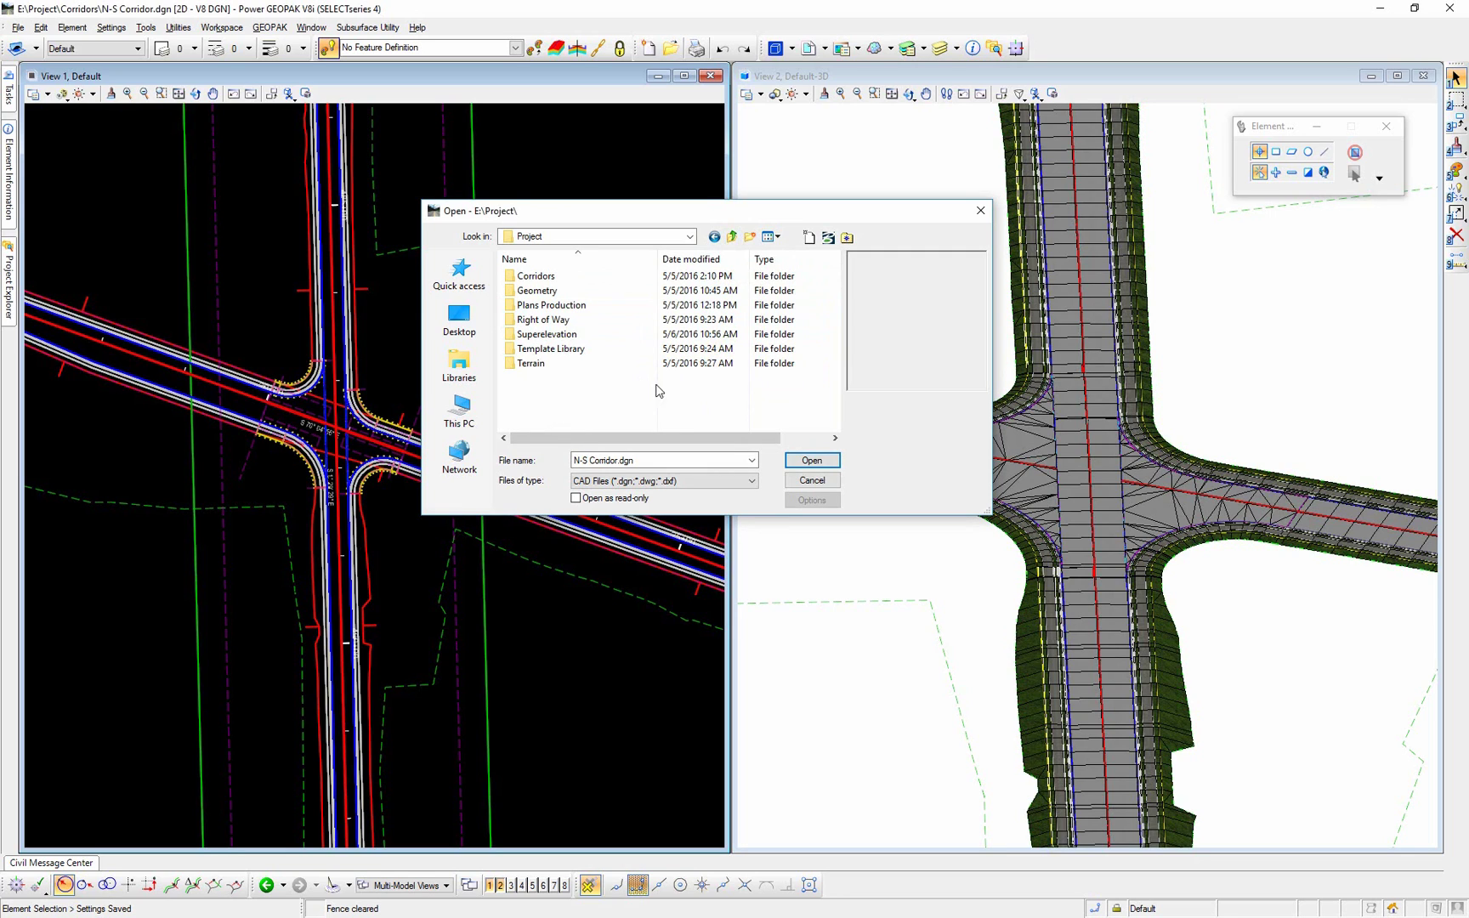
click(812, 480)
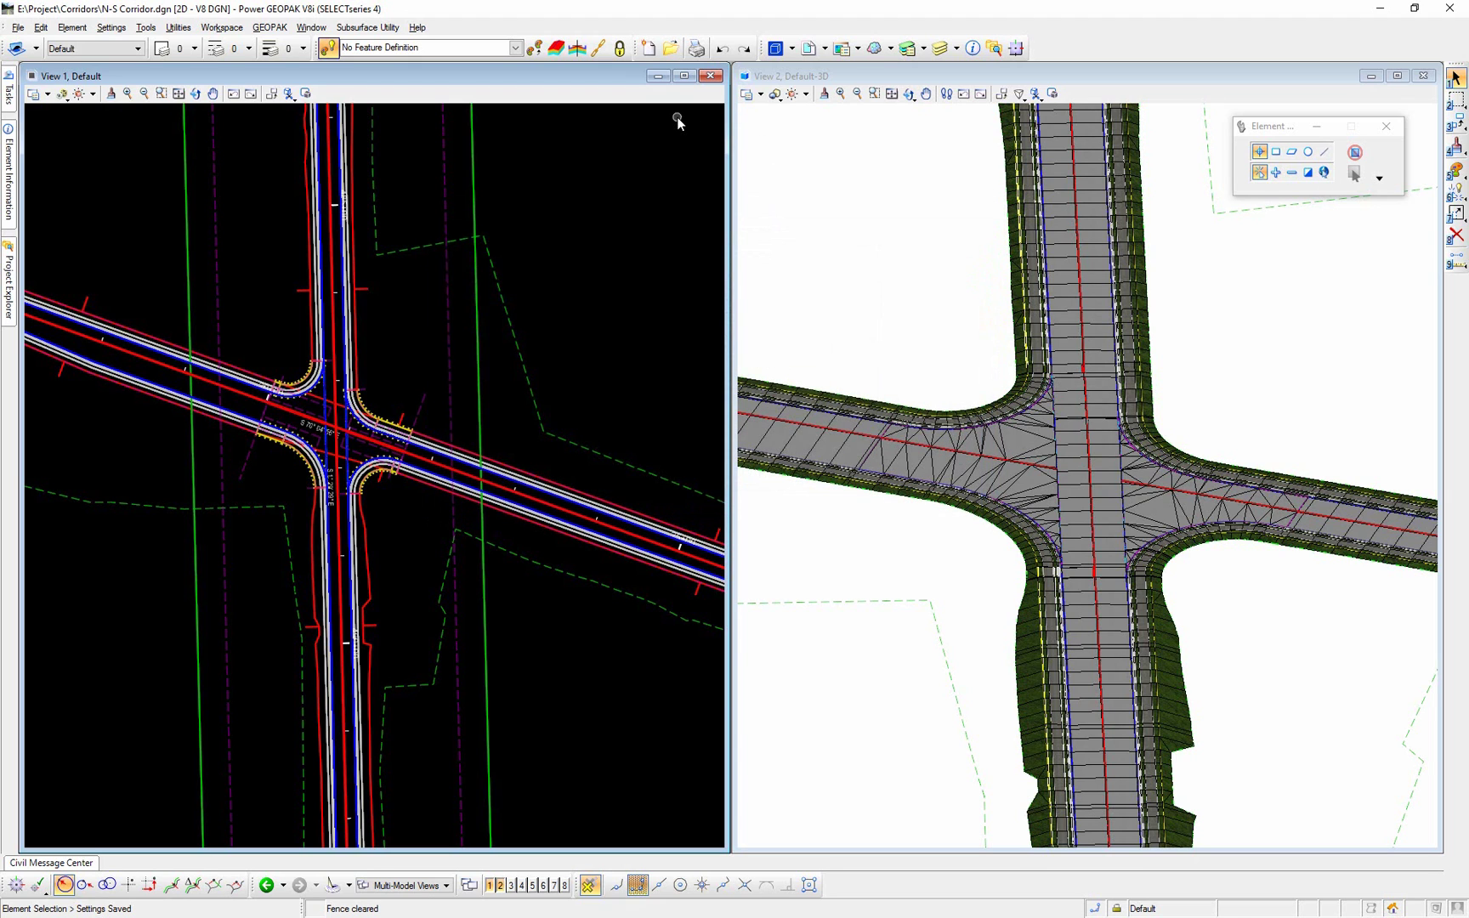
- Examine the reference attachments of N-S Corridor.dgn for both the 2D Default model and the Default-3D model
click(809, 48)
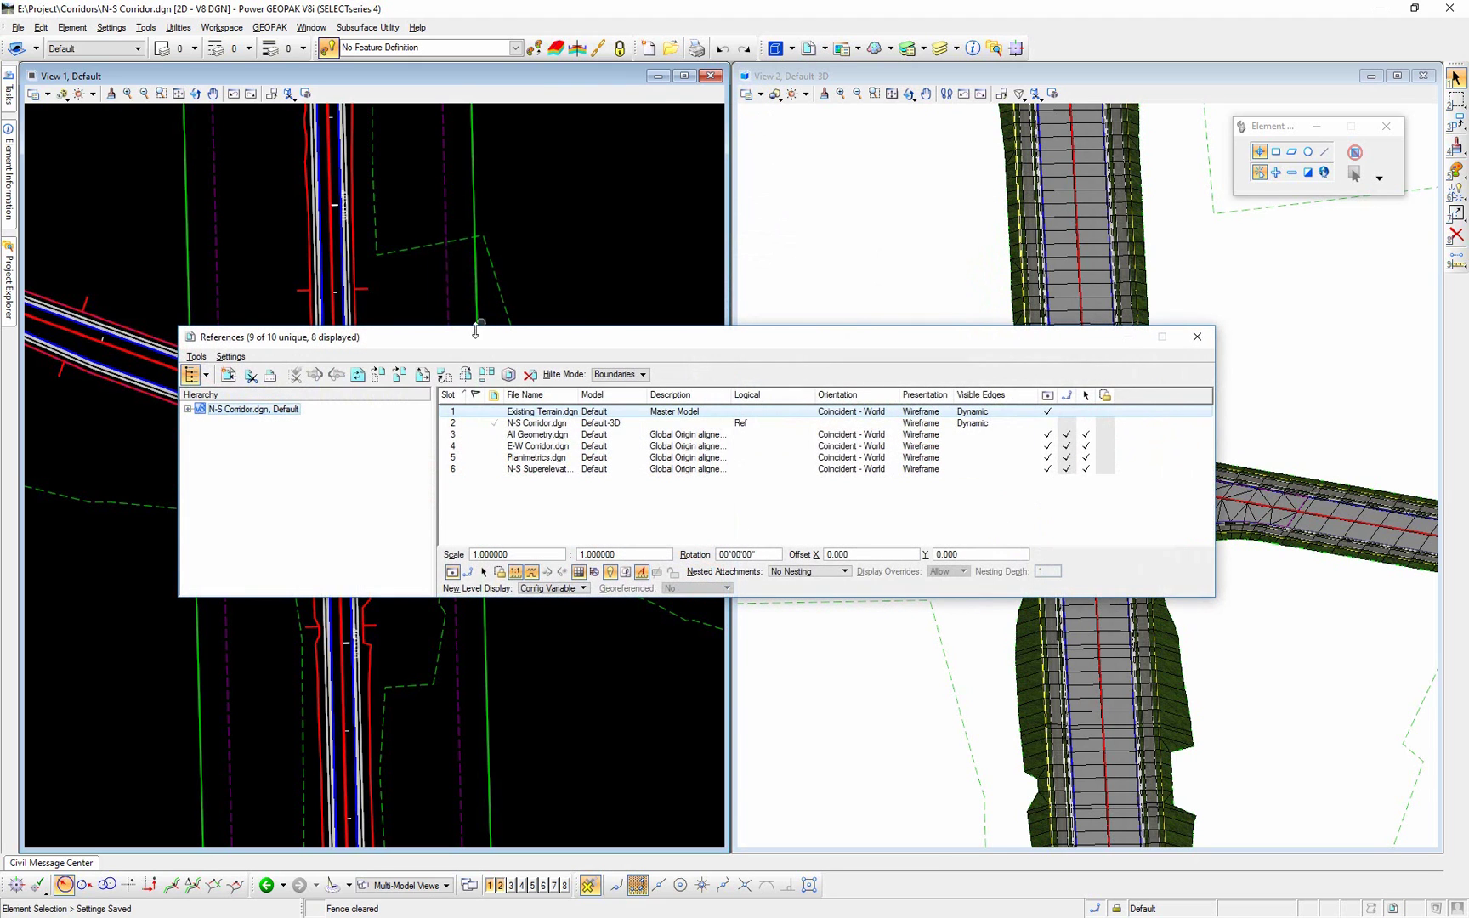
click(535, 434)
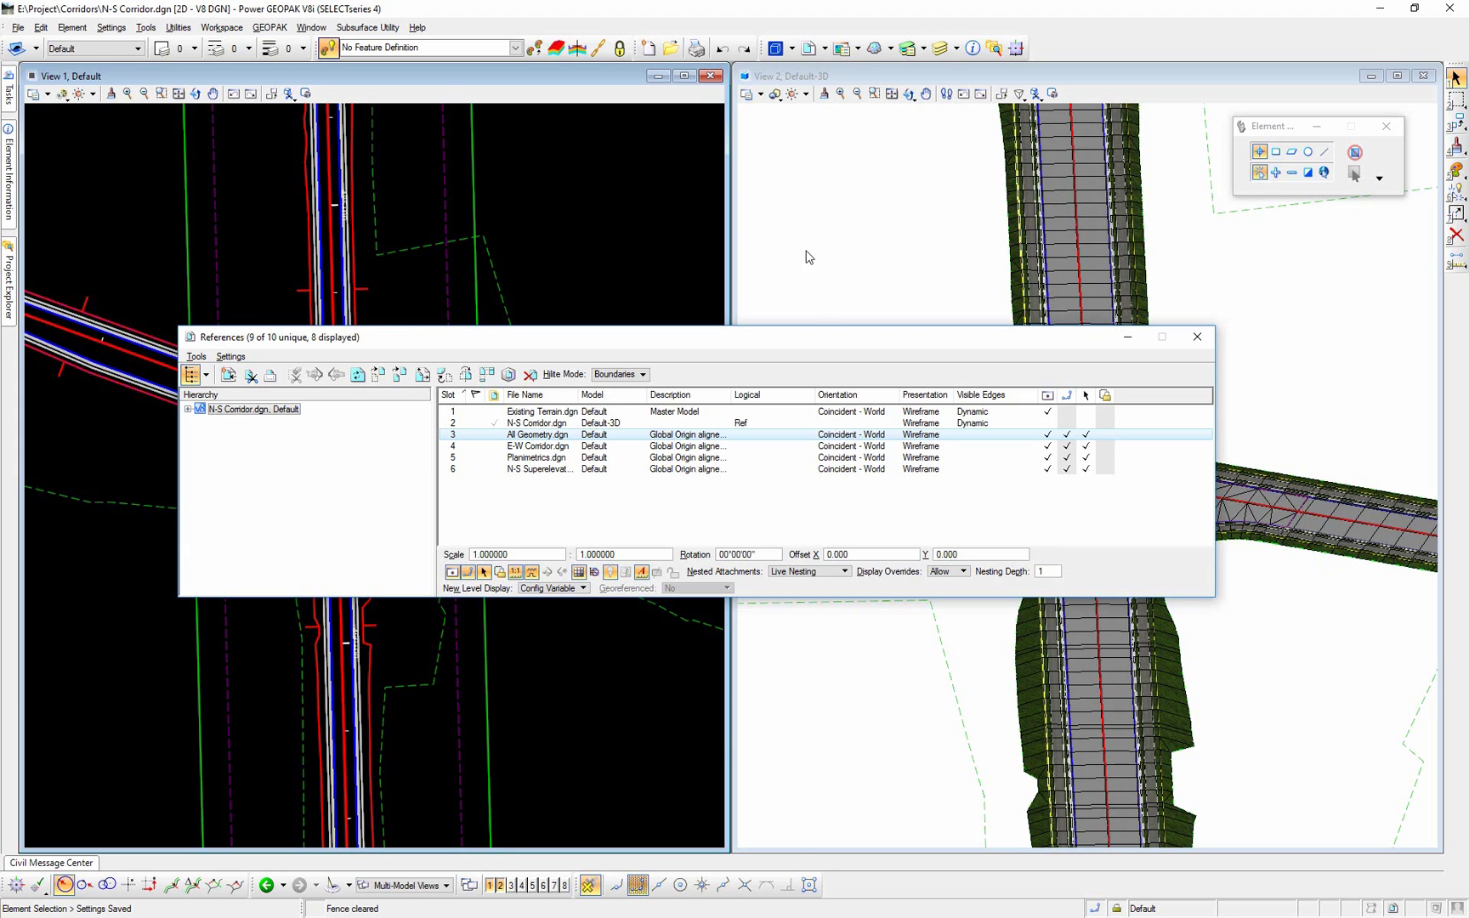
click(795, 218)
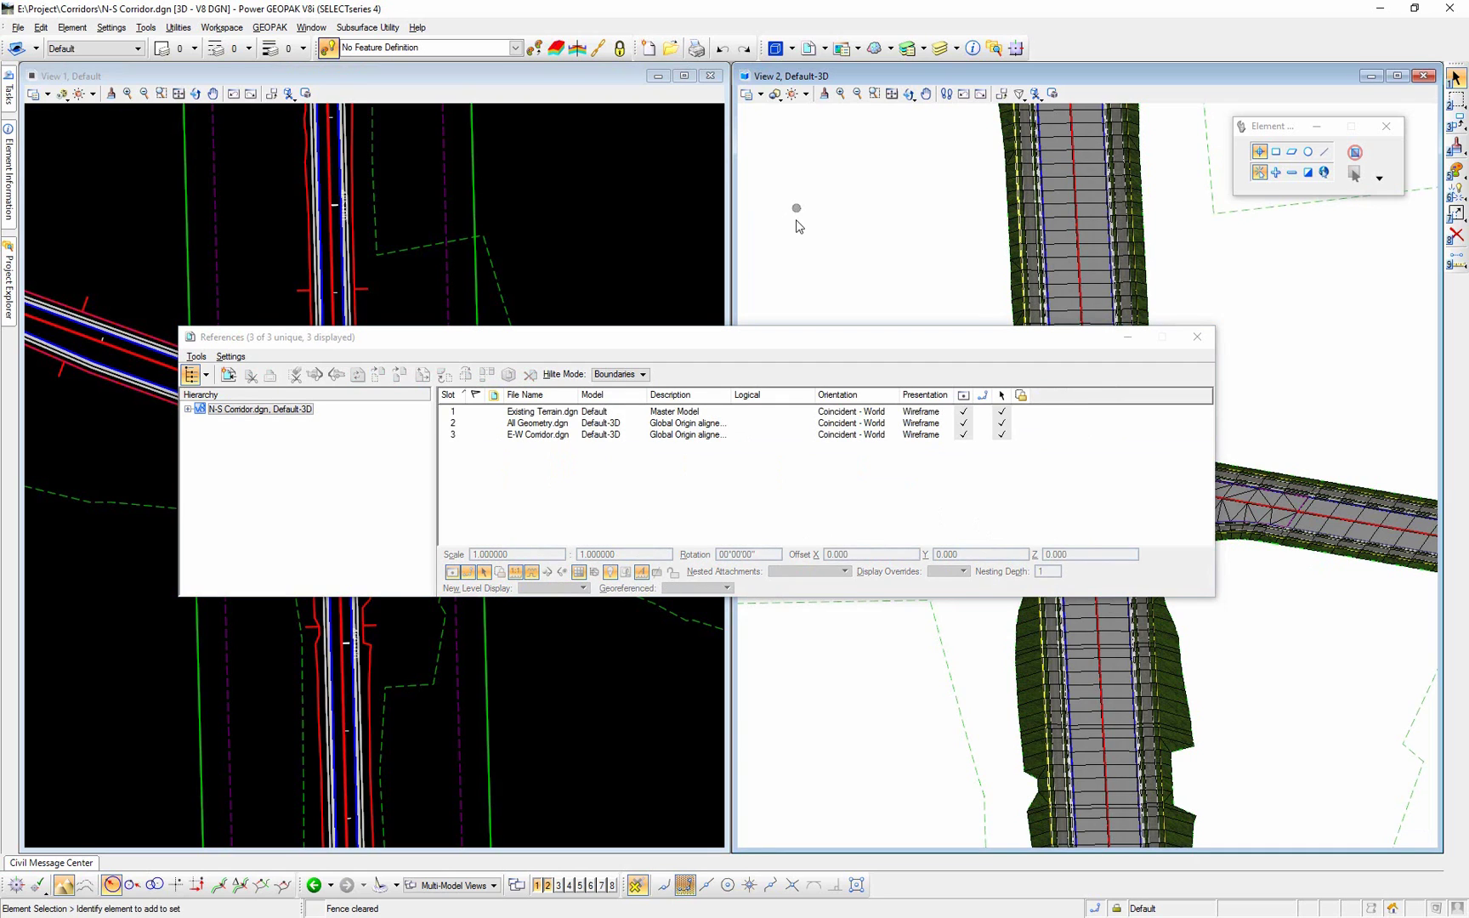
click(646, 191)
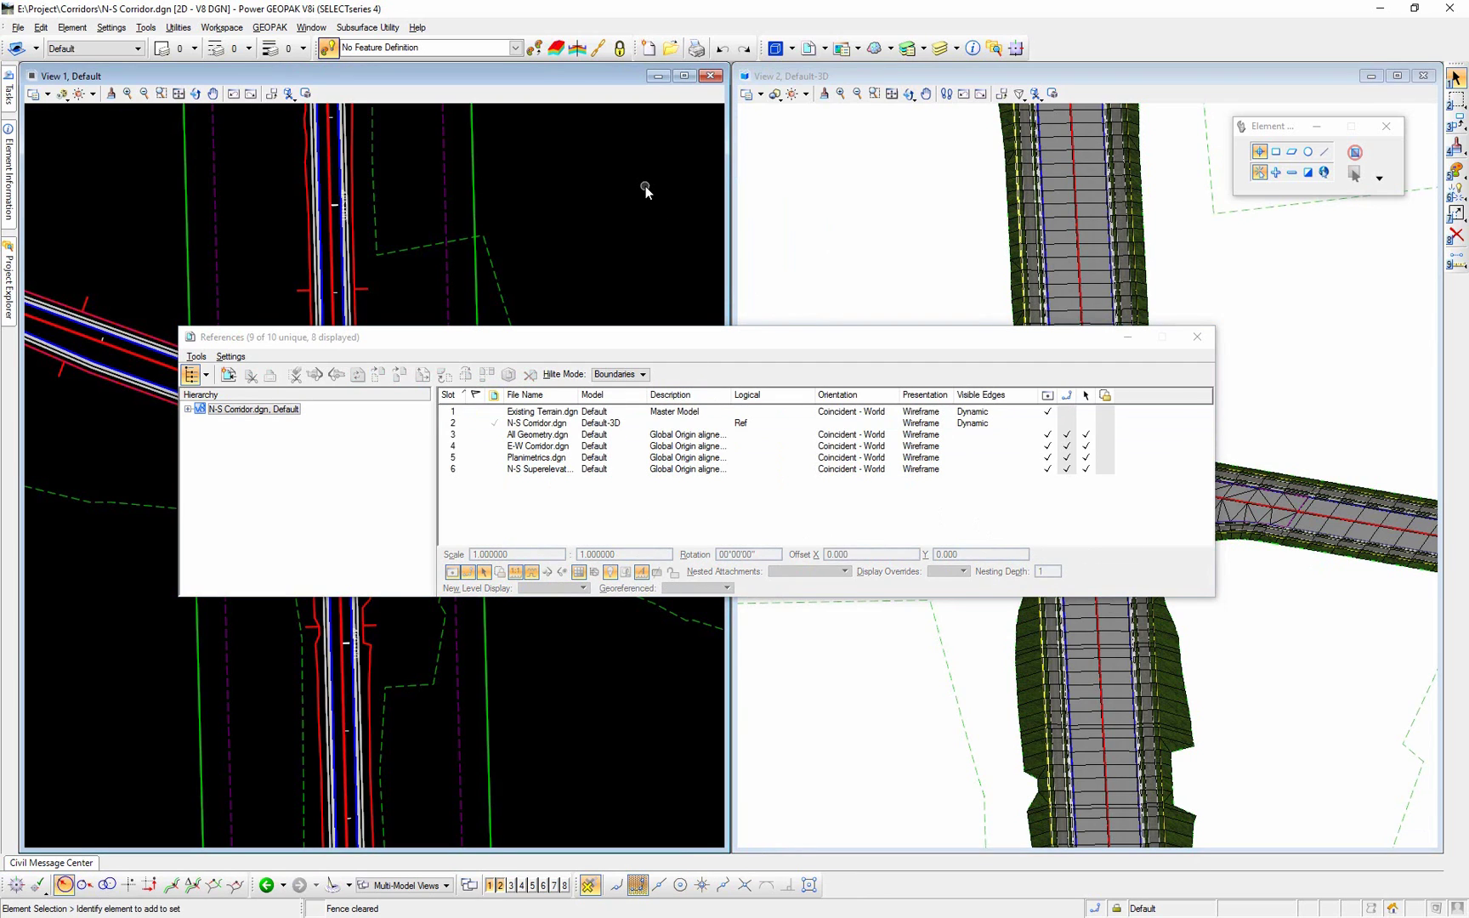